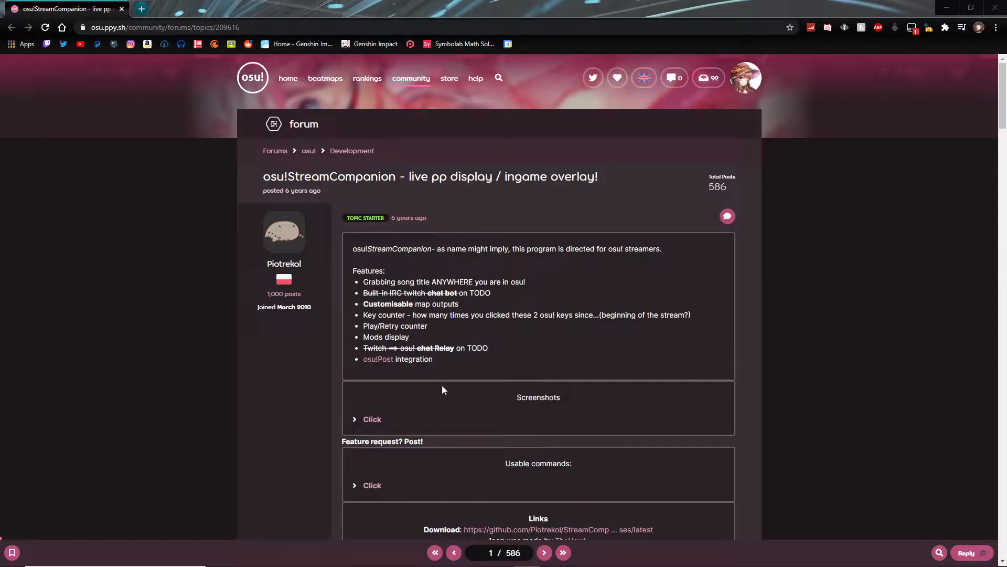
Follow the forum post's download link to the latest StreamCompanion release on GitHub and download StreamCompanion.Setup.exe.
{"action": "scroll", "coordinate": [442, 385], "scroll_direction": "down", "scroll_amount": 2}
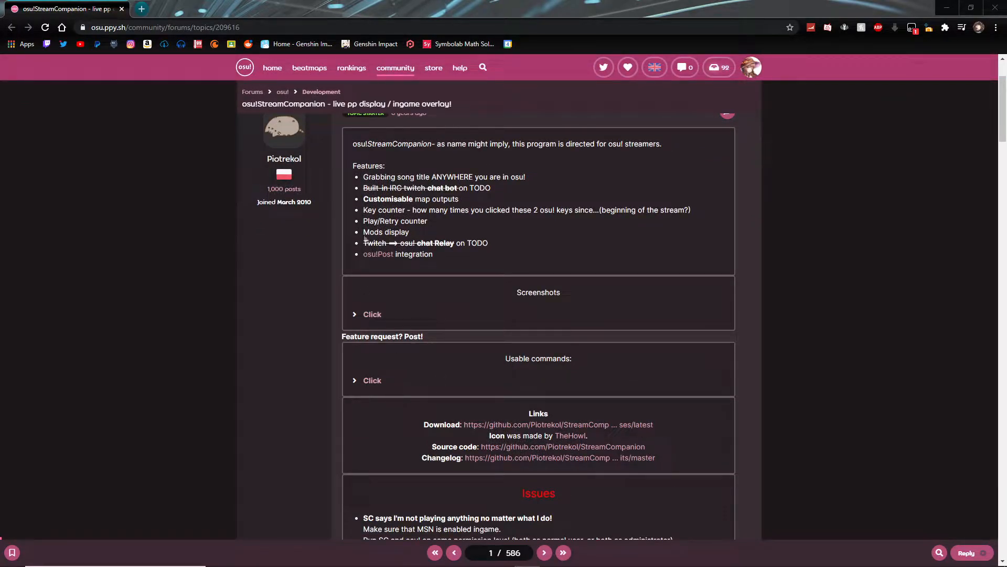
{"action": "scroll", "coordinate": [452, 197], "scroll_direction": "up", "scroll_amount": 2}
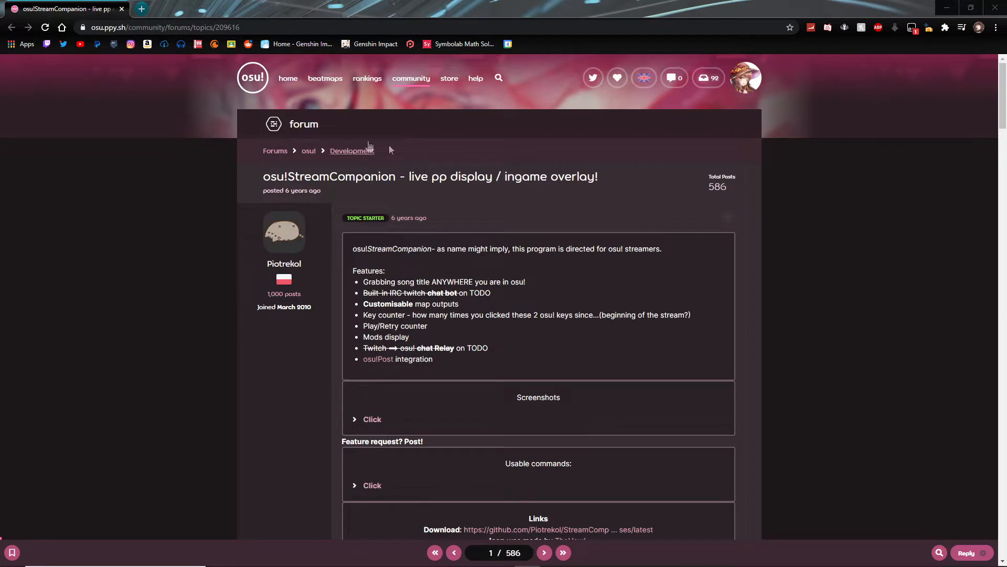
{"action": "scroll", "coordinate": [418, 341], "scroll_direction": "down", "scroll_amount": 1}
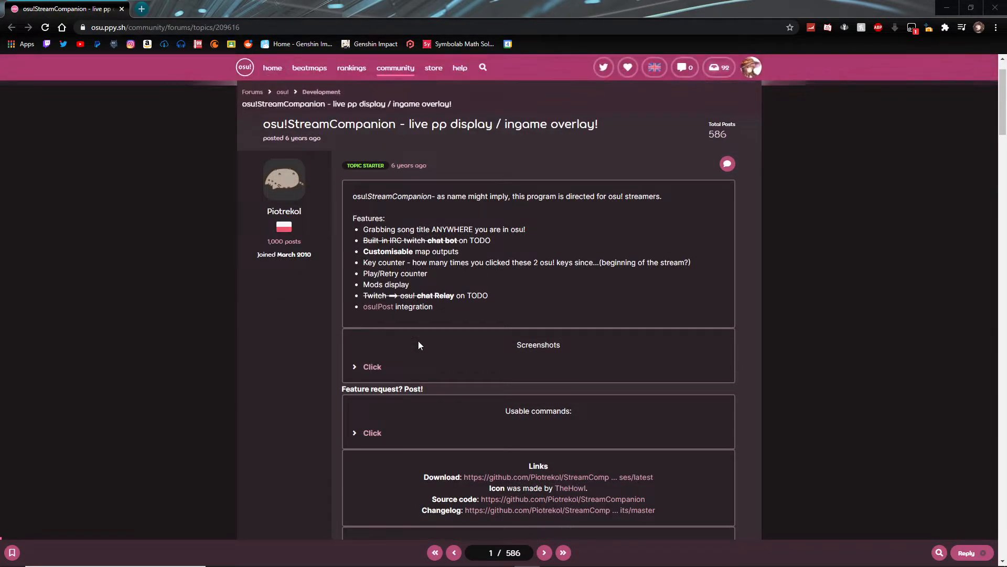
{"action": "scroll", "coordinate": [457, 410], "scroll_direction": "down", "scroll_amount": 1}
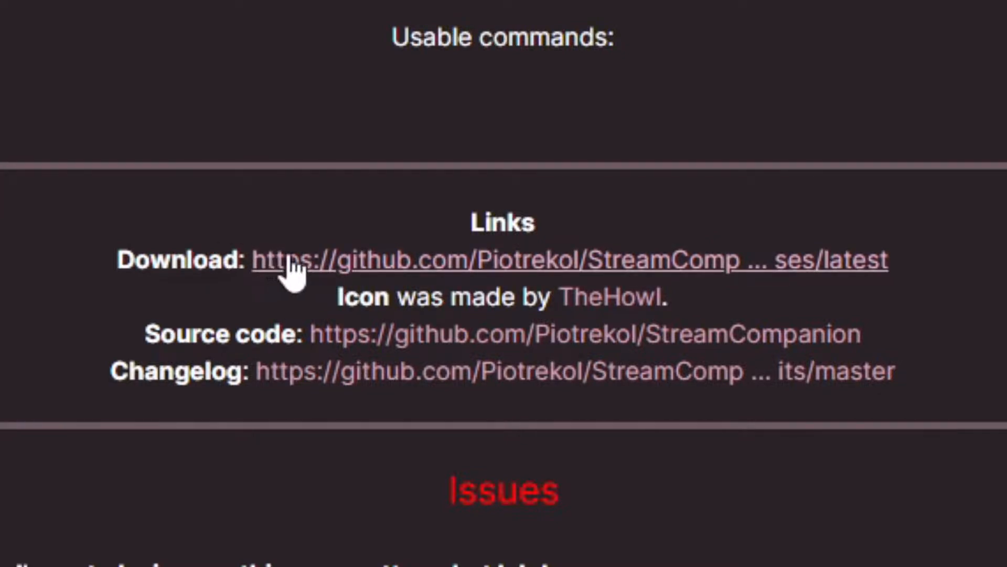
{"action": "left_click", "coordinate": [339, 267]}
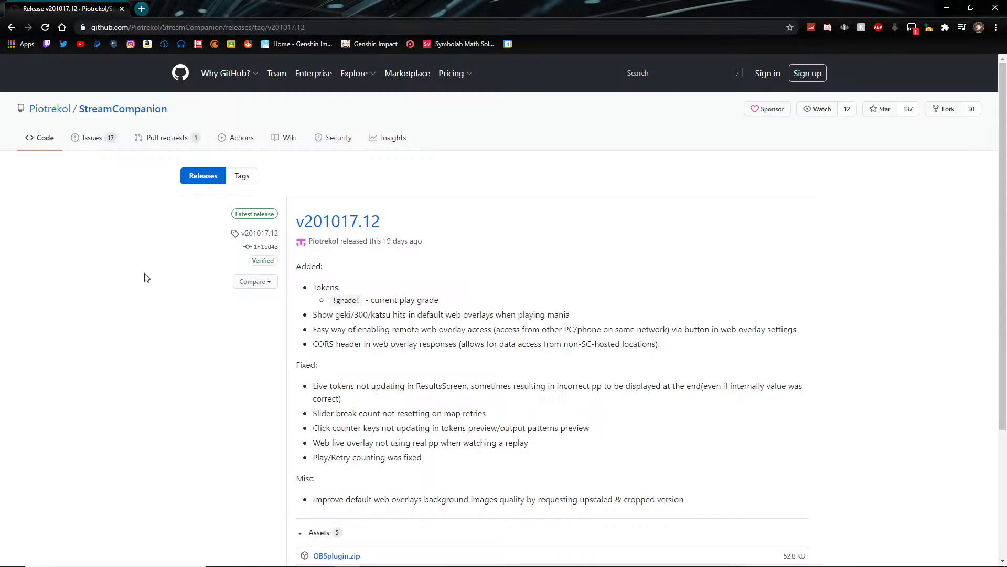
{"action": "scroll", "coordinate": [143, 270], "scroll_direction": "down", "scroll_amount": 2}
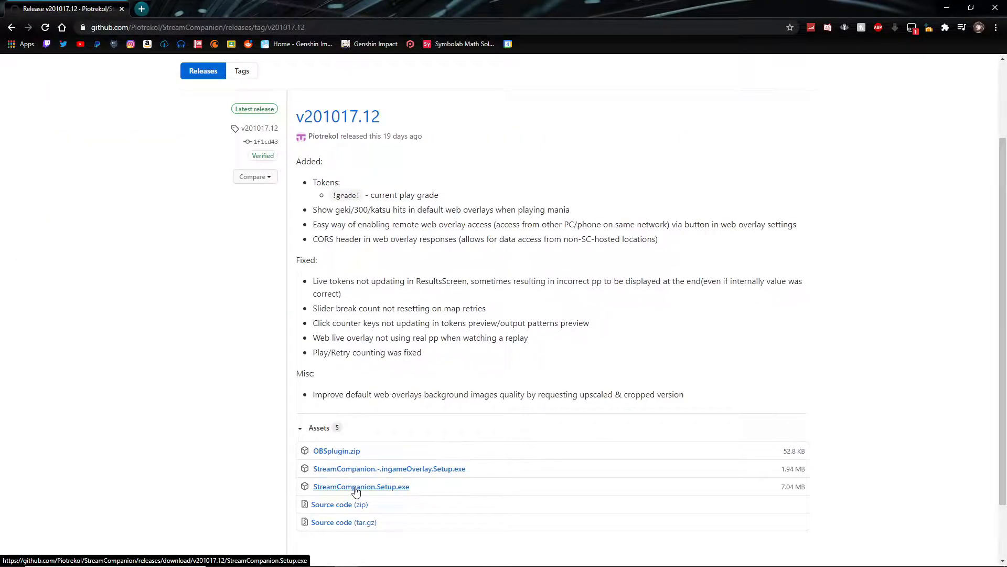
{"action": "left_click", "coordinate": [356, 491]}
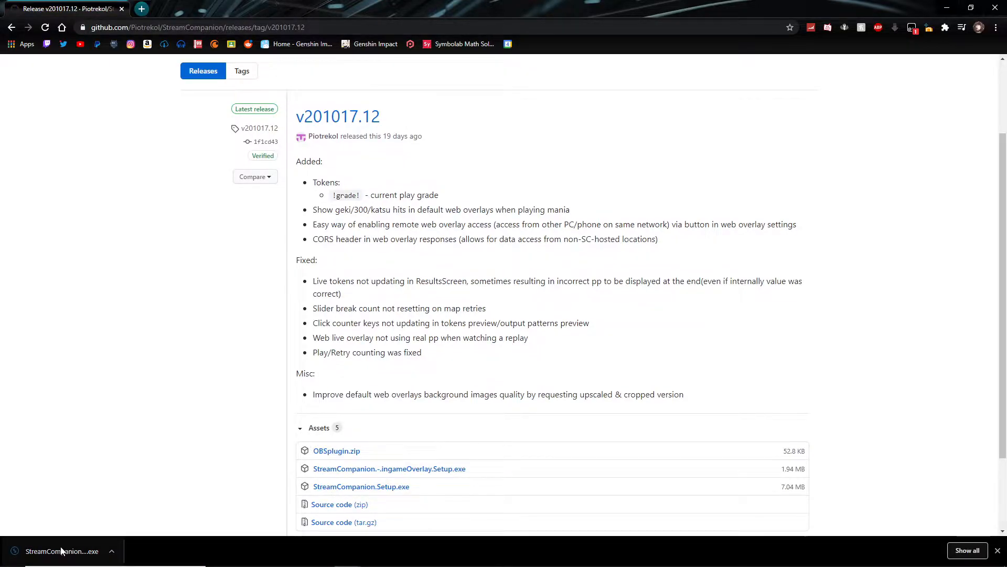
Open the stream comp folder on the desktop and run StreamCompanion.Setup.exe.
{"action": "left_click_drag", "start_coordinate": [399, 9], "coordinate": [552, 60]}
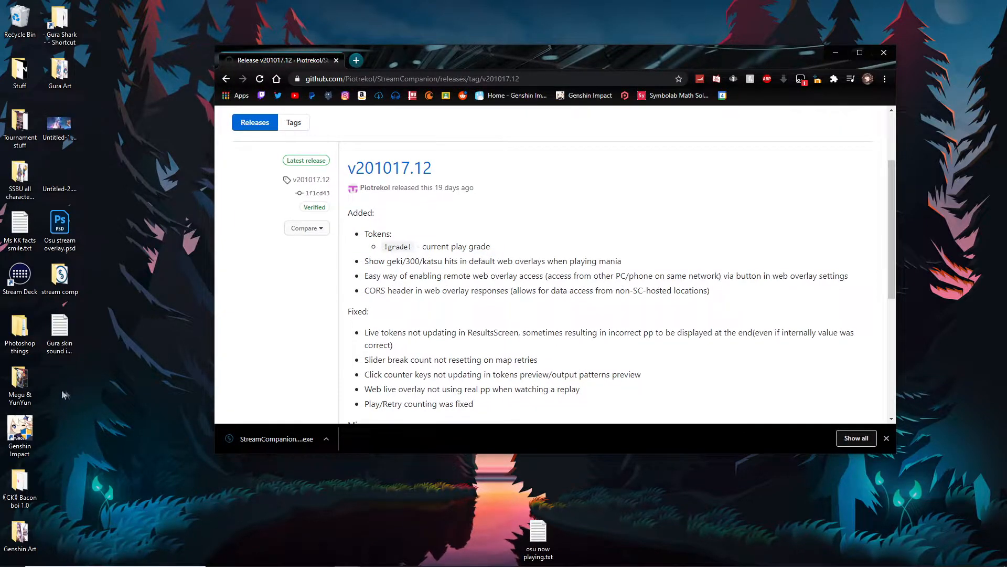
{"action": "double_click", "coordinate": [61, 283]}
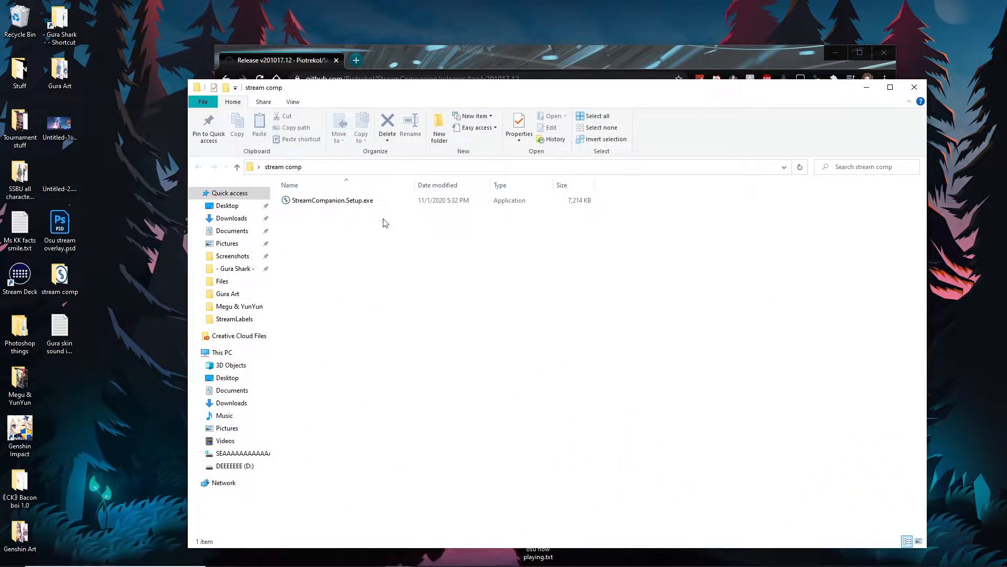
{"action": "left_click_drag", "start_coordinate": [390, 91], "coordinate": [464, 94]}
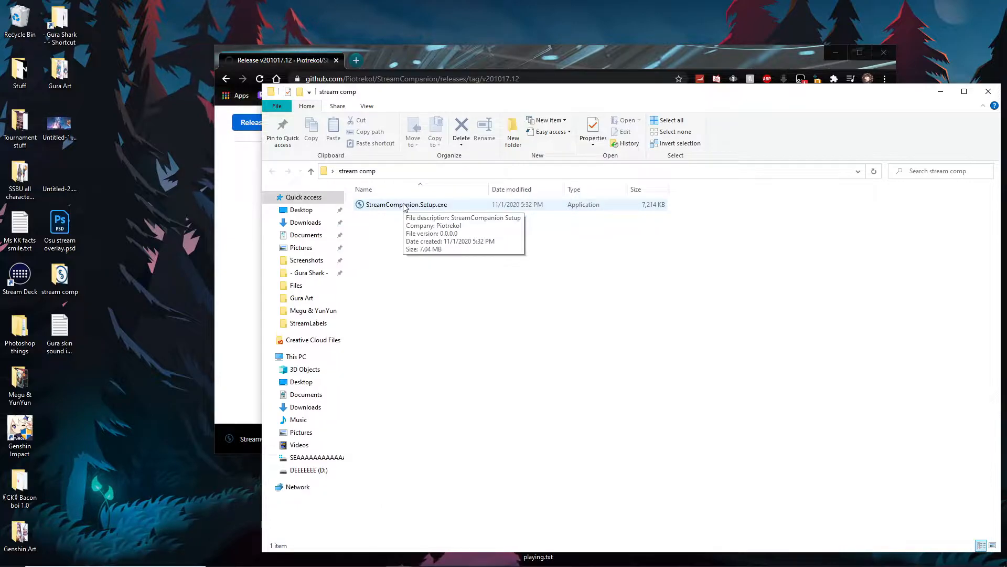
{"action": "double_click", "coordinate": [404, 206]}
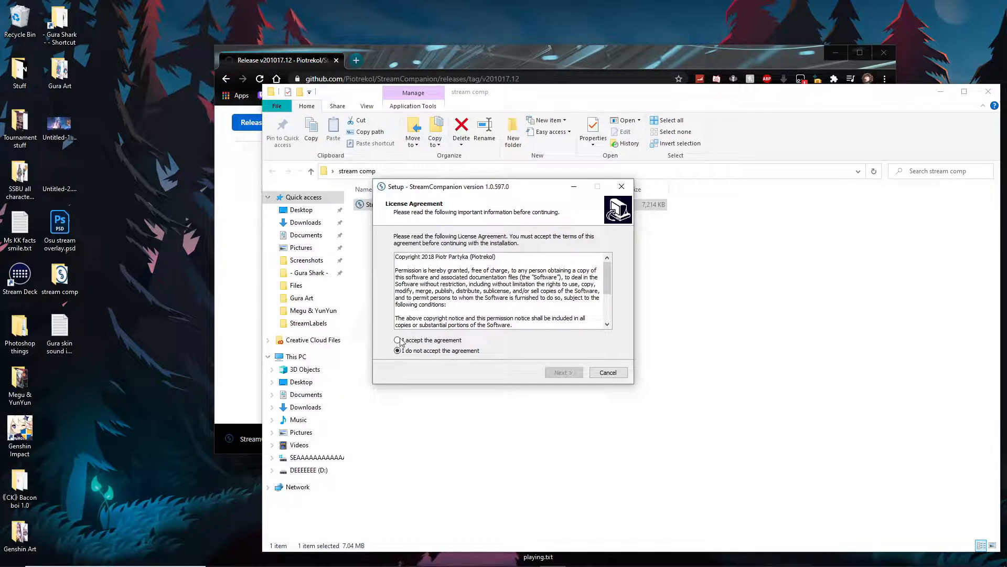
Accept the license, install StreamCompanion with the default folders and no desktop shortcut, and finish with Launch StreamCompanion enabled.
{"action": "left_click", "coordinate": [399, 340]}
{"action": "left_click", "coordinate": [563, 373]}
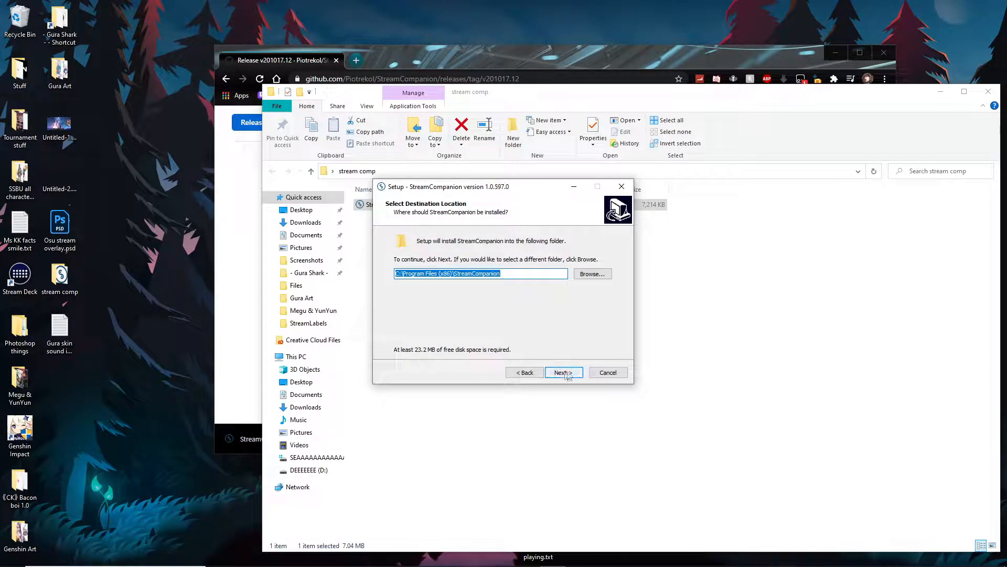
{"action": "left_click", "coordinate": [563, 373]}
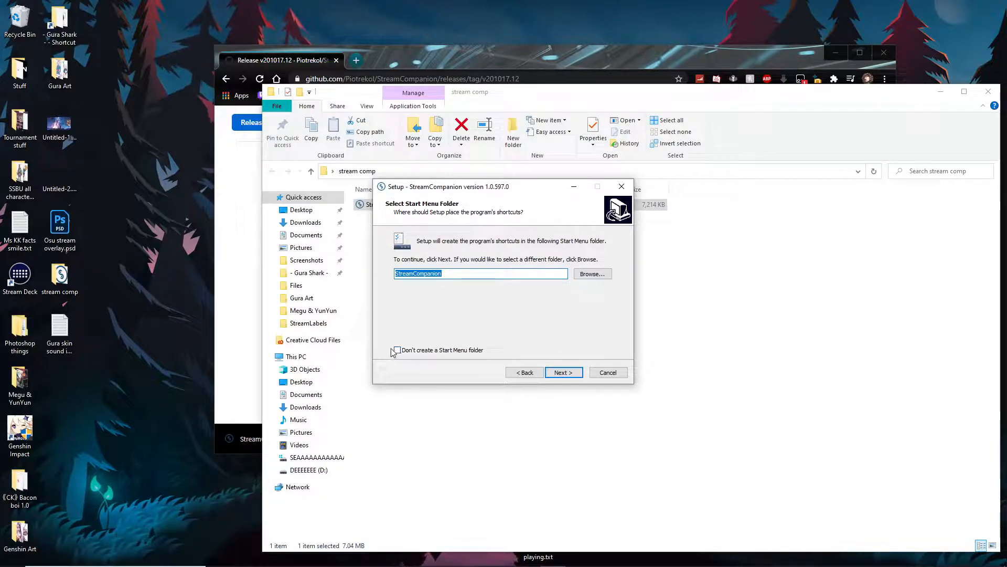
{"action": "left_click", "coordinate": [559, 372]}
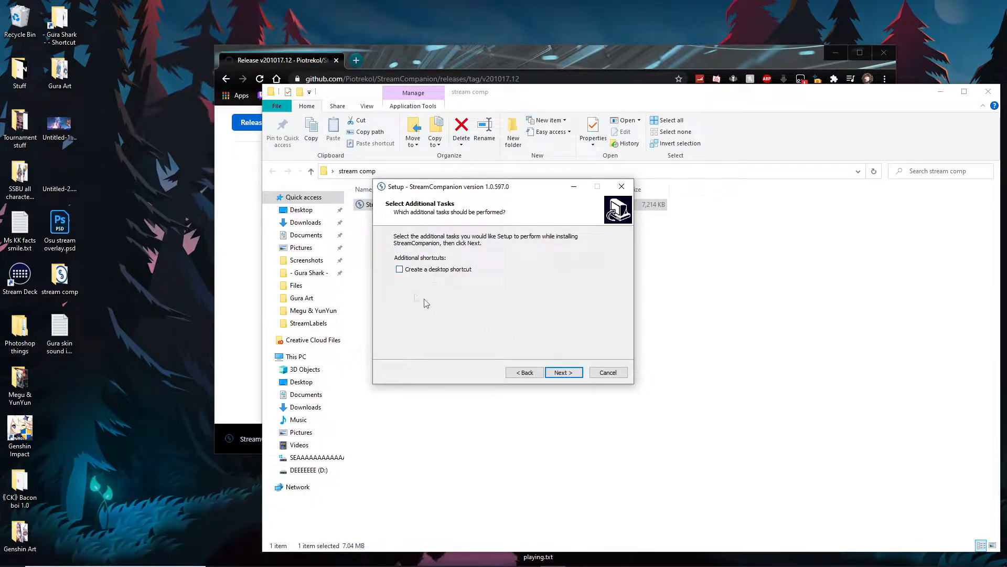
{"action": "left_click", "coordinate": [561, 374]}
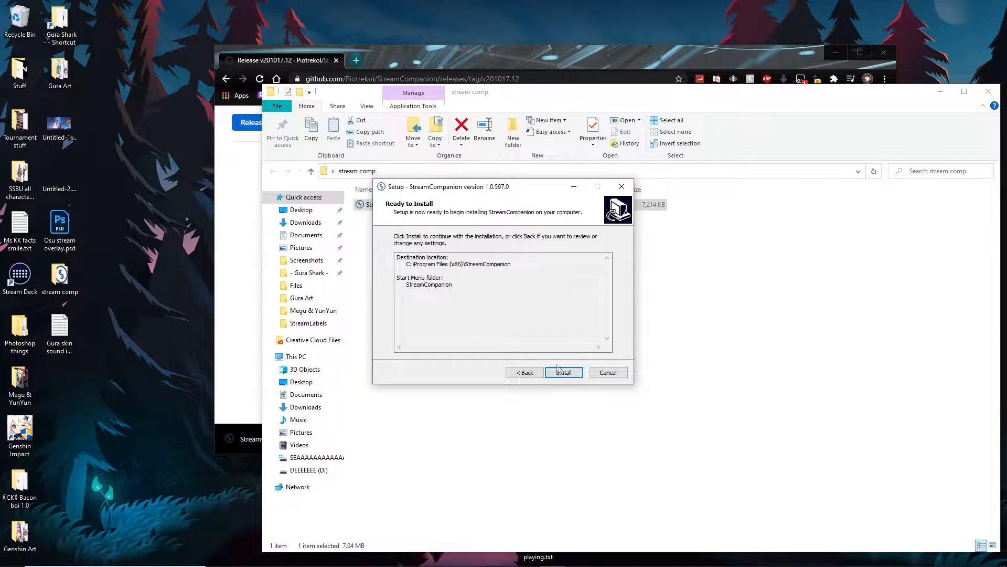
{"action": "left_click", "coordinate": [563, 373]}
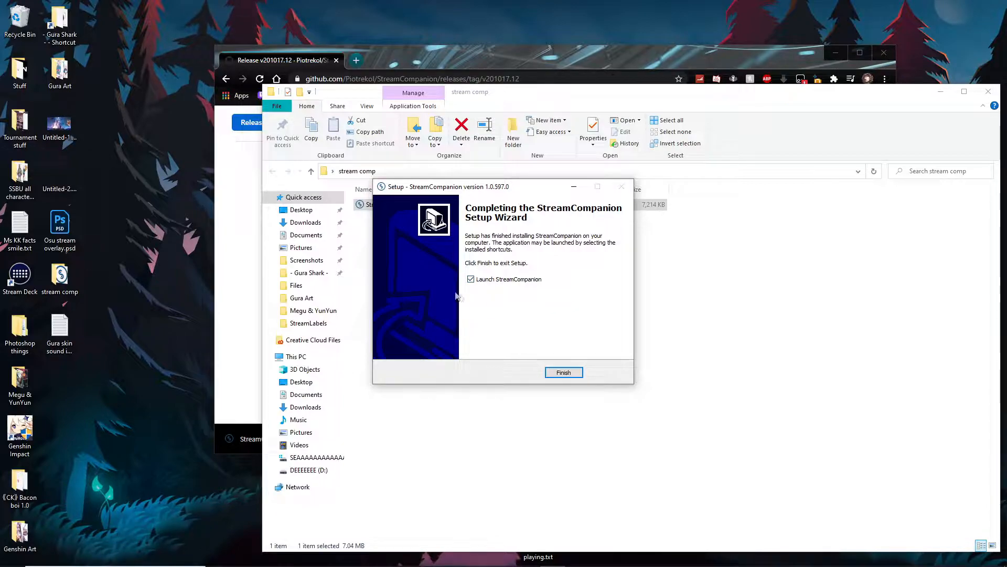
{"action": "left_click", "coordinate": [560, 373]}
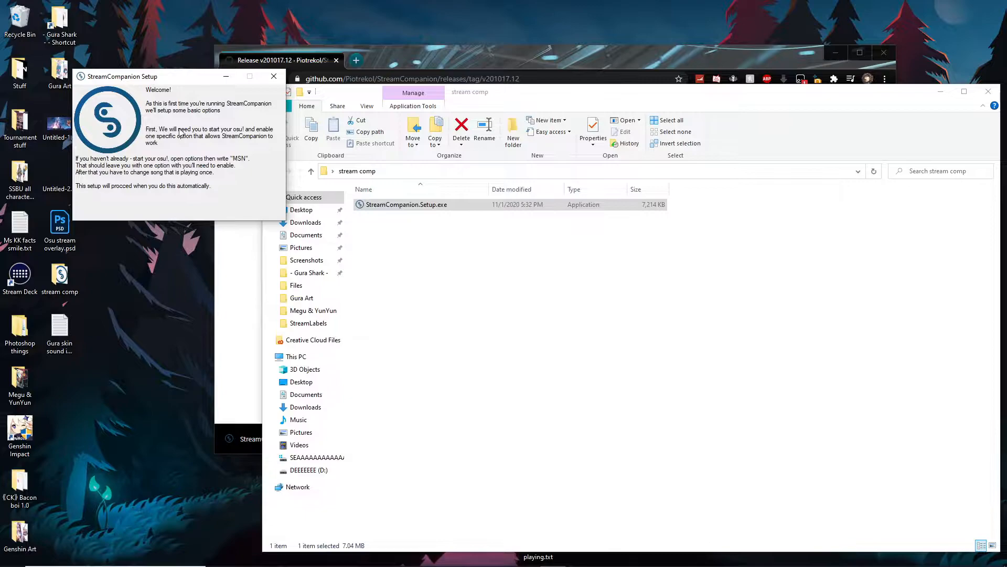
Bring the osu! window forward and move the StreamCompanion Setup window clear so its instructions stay readable.
{"action": "left_click_drag", "start_coordinate": [176, 81], "coordinate": [219, 306]}
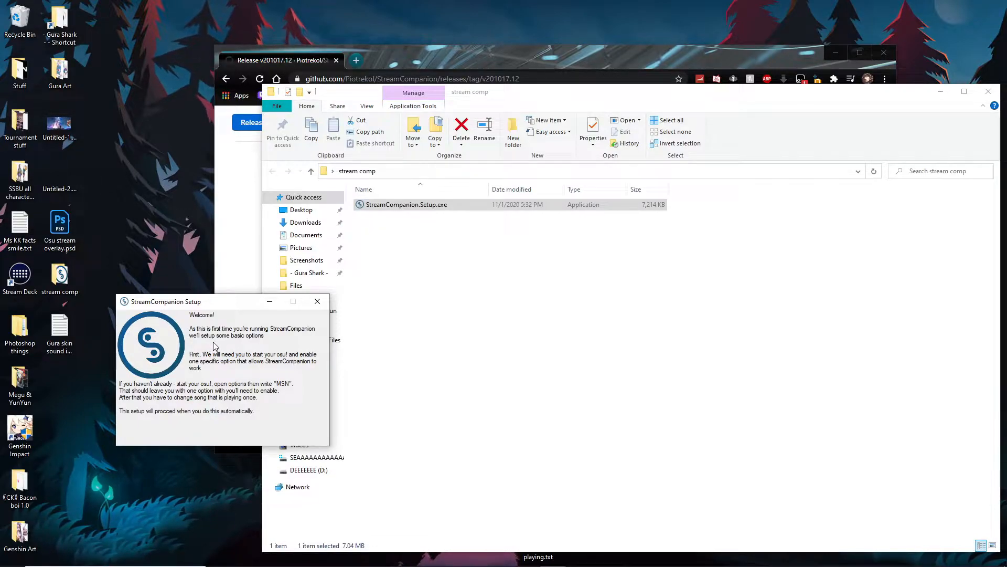
{"action": "left_click_drag", "start_coordinate": [218, 306], "coordinate": [143, 141]}
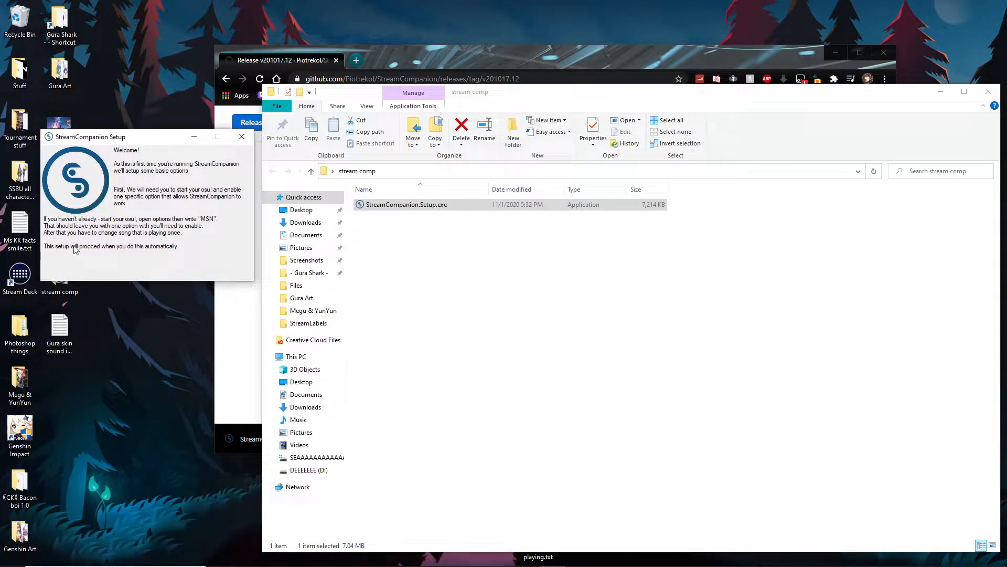
{"action": "left_click", "coordinate": [271, 558]}
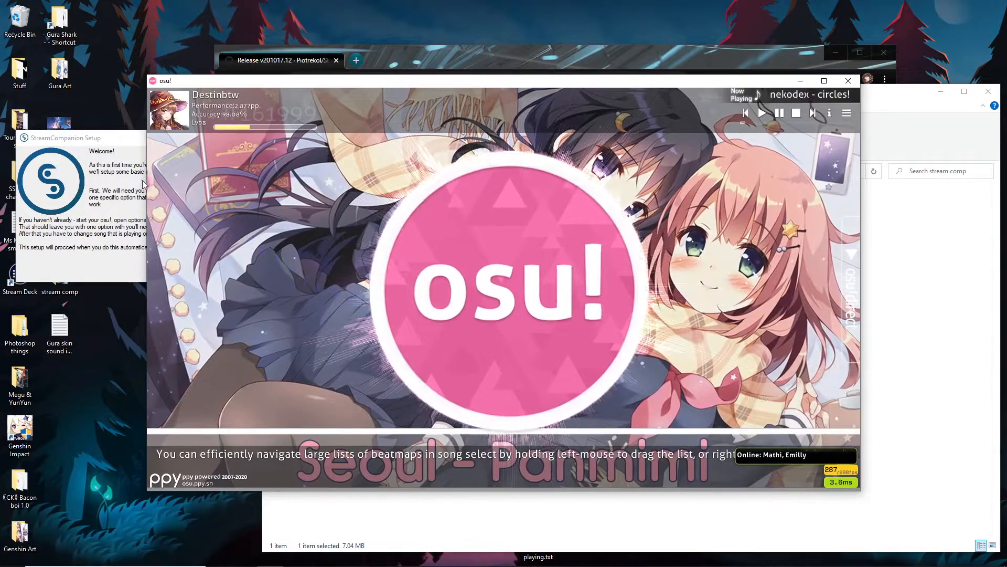
{"action": "left_click_drag", "start_coordinate": [125, 144], "coordinate": [108, 29]}
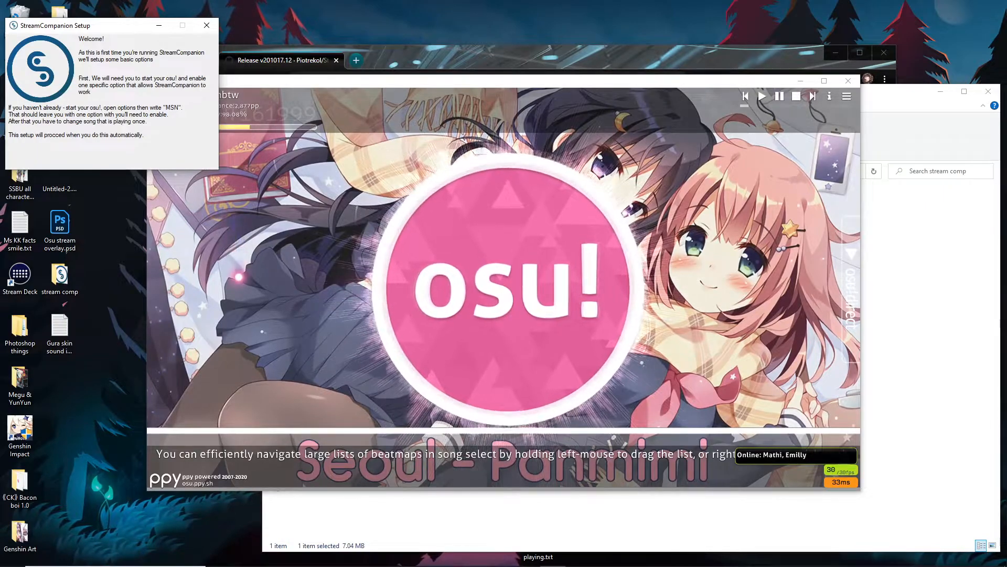
Search the osu! options for "msn" and toggle Integrate with MSN Live status display.
{"action": "left_click", "coordinate": [249, 286]}
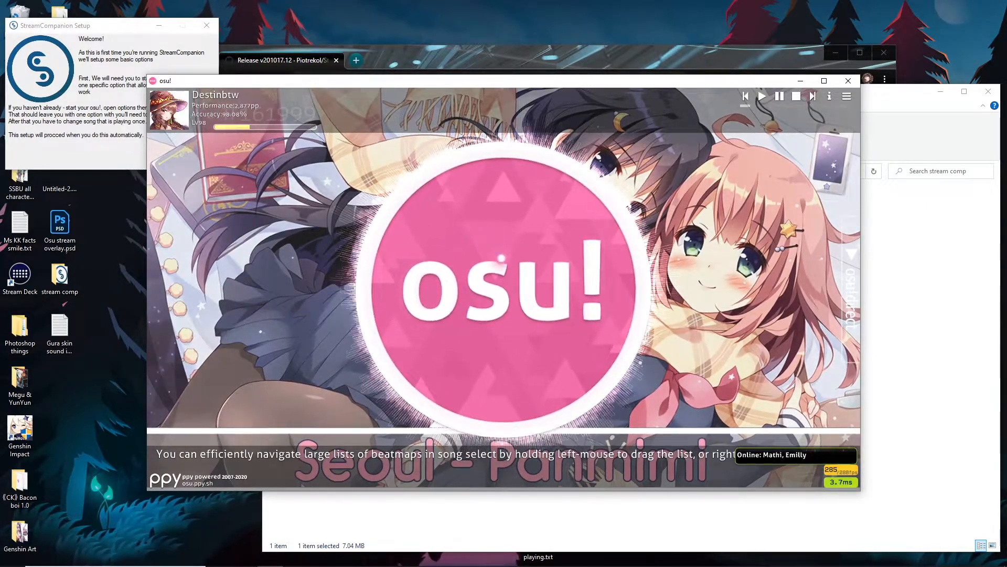
{"action": "key", "text": "ctrl+o"}
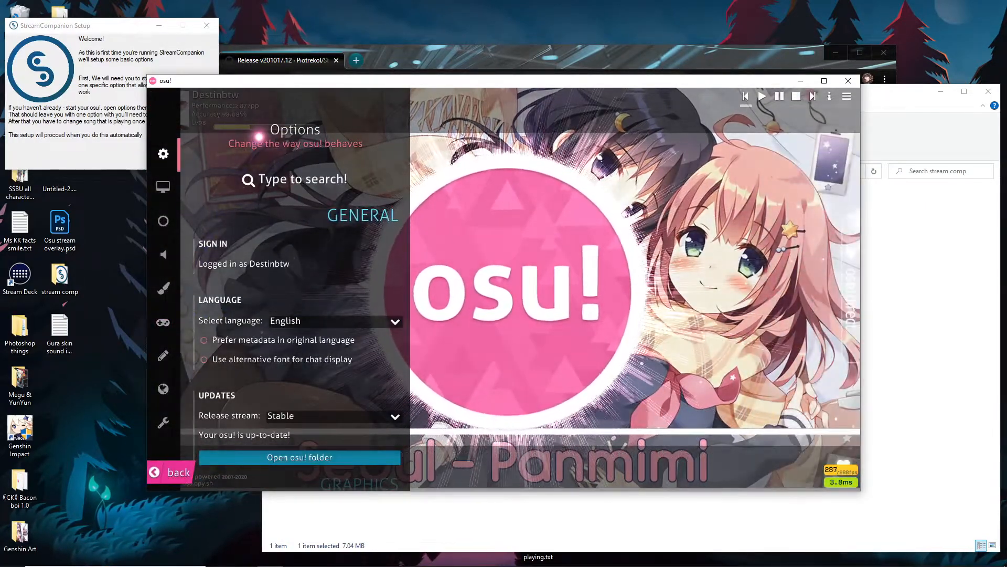
{"action": "type", "text": "msn"}
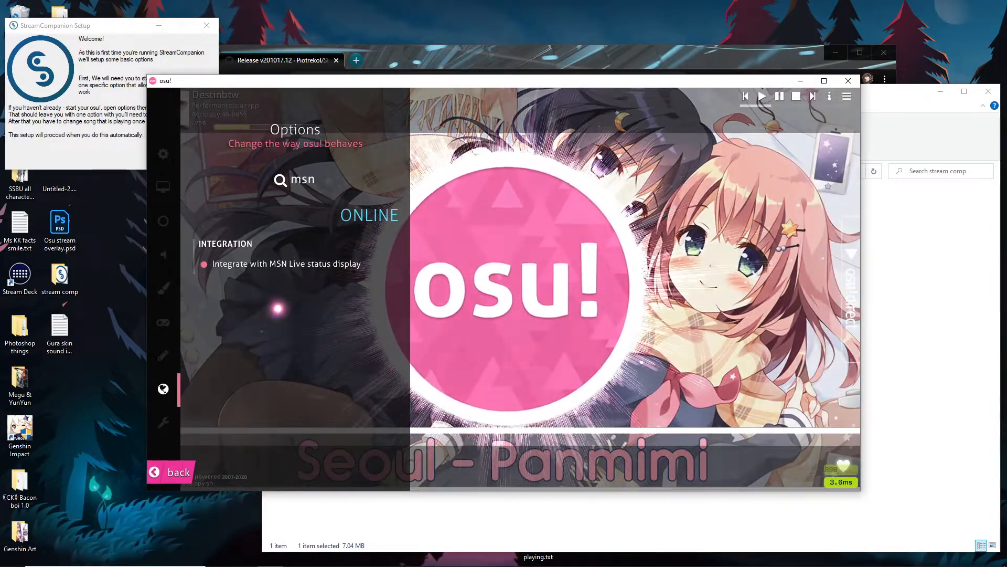
{"action": "left_click_drag", "start_coordinate": [108, 20], "coordinate": [129, 80]}
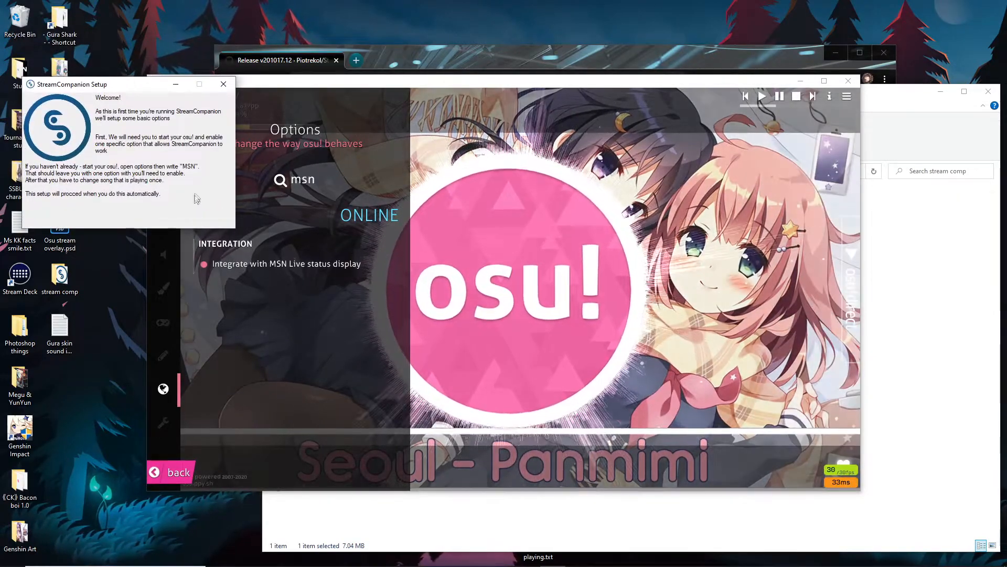
{"action": "left_click", "coordinate": [245, 265]}
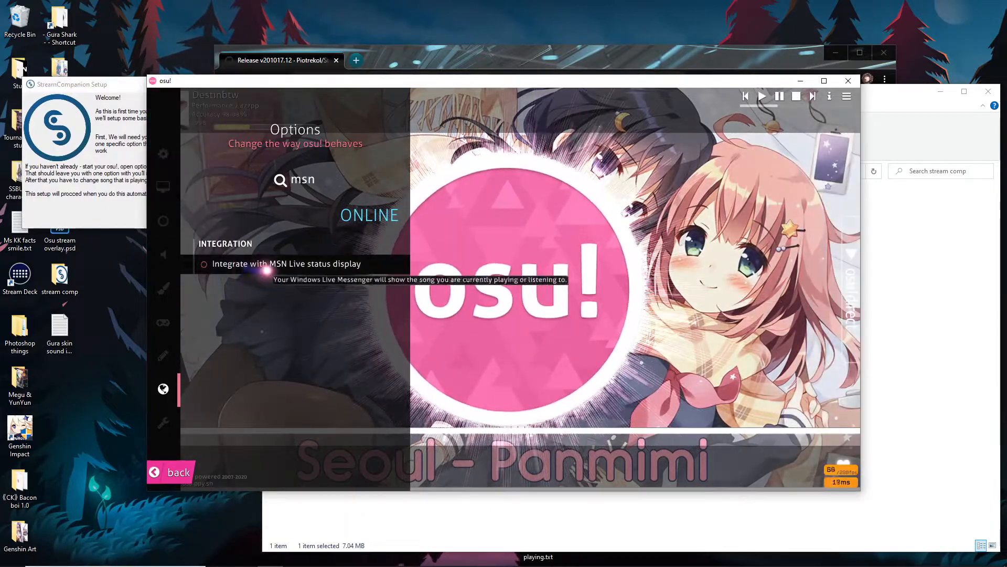
Open the Berry Go!! beatmap page from the StreamCompanion Setup map link and download the map through osu!direct.
{"action": "left_click", "coordinate": [107, 216]}
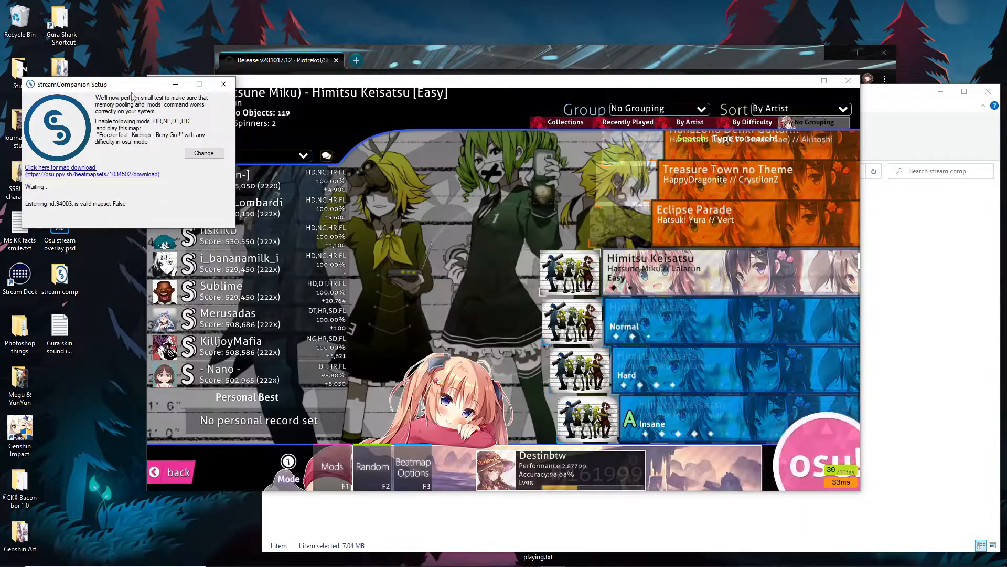
{"action": "left_click_drag", "start_coordinate": [128, 88], "coordinate": [186, 217]}
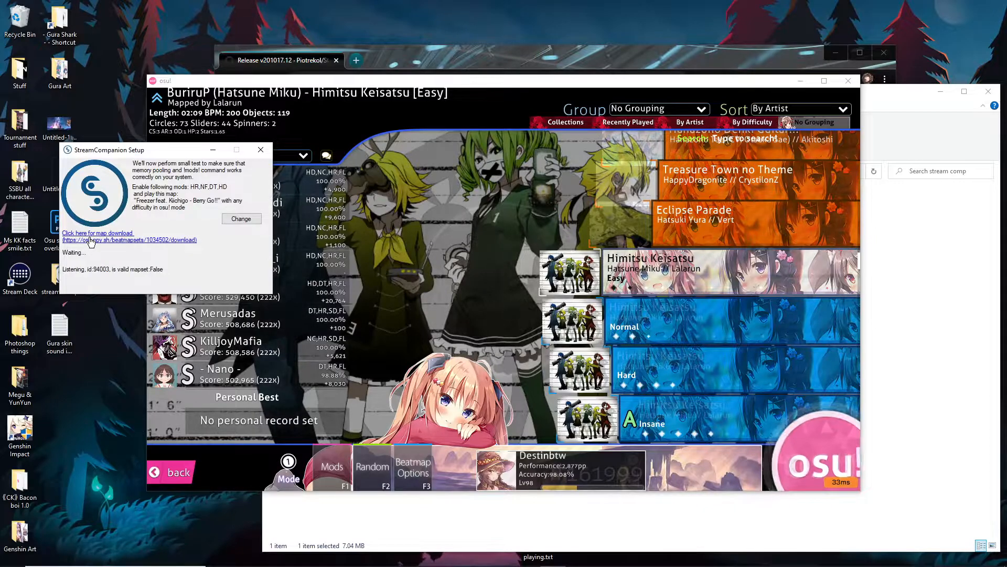
{"action": "left_click", "coordinate": [108, 240]}
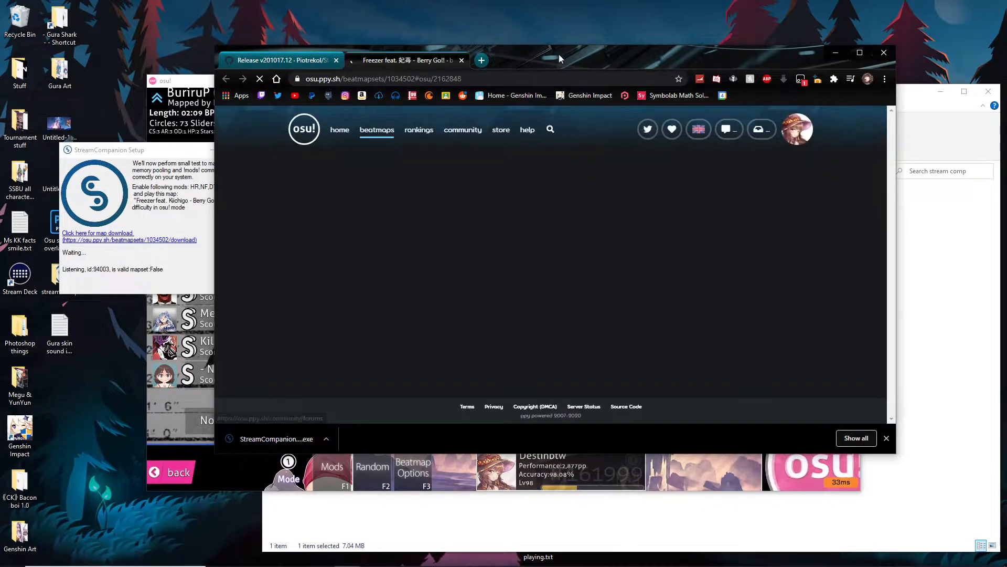
{"action": "left_click_drag", "start_coordinate": [559, 54], "coordinate": [577, 52]}
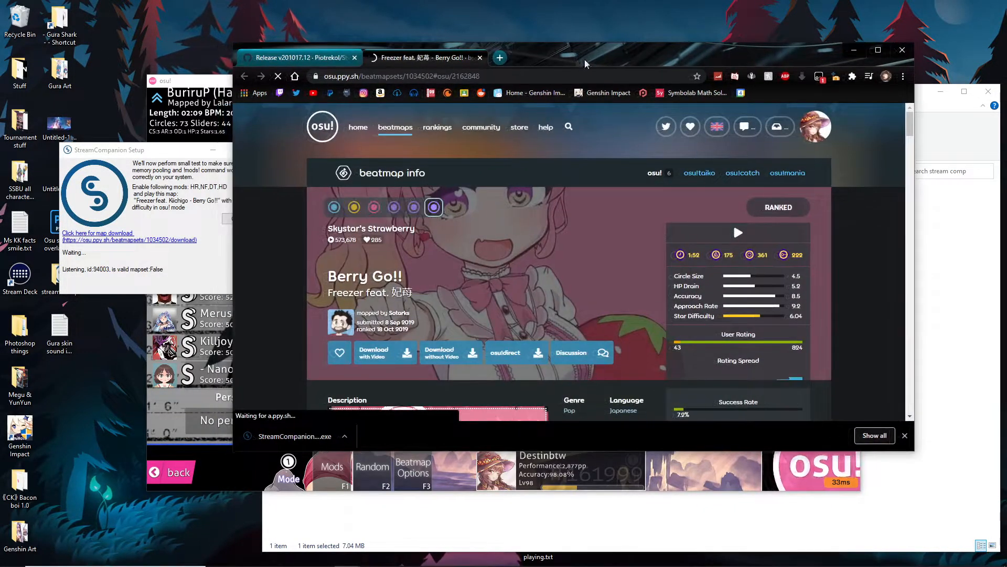
{"action": "left_click", "coordinate": [506, 360]}
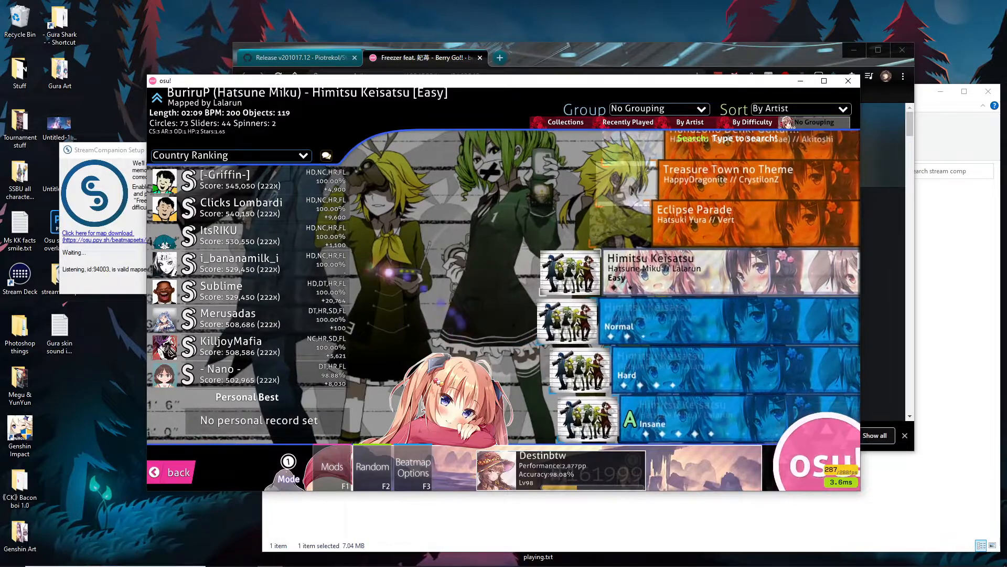
Refresh the osu! song list to load the downloaded Berry Go!! beatmap, then return to the StreamCompanion Setup window.
{"action": "left_click_drag", "start_coordinate": [130, 151], "coordinate": [84, 120]}
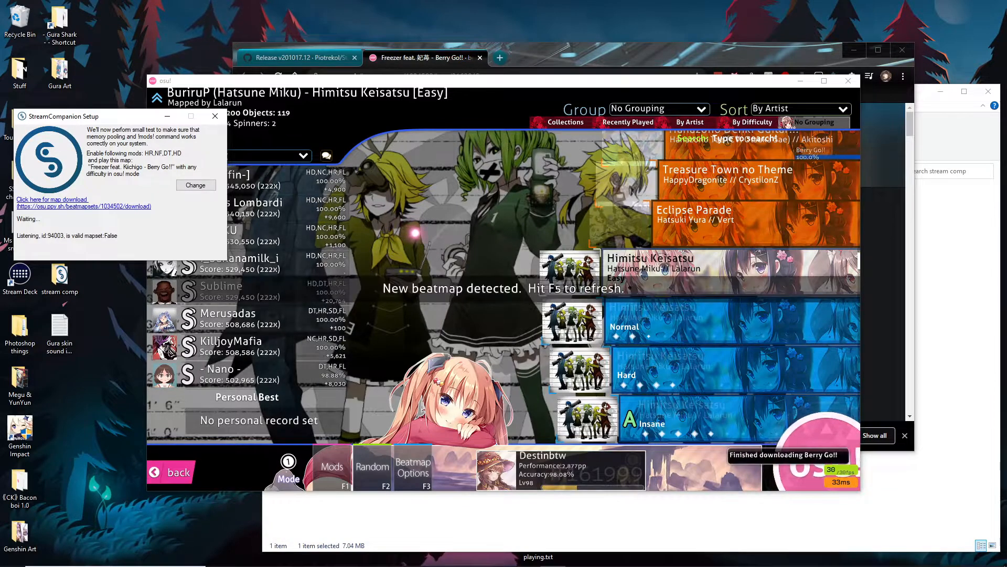
{"action": "left_click", "coordinate": [455, 227]}
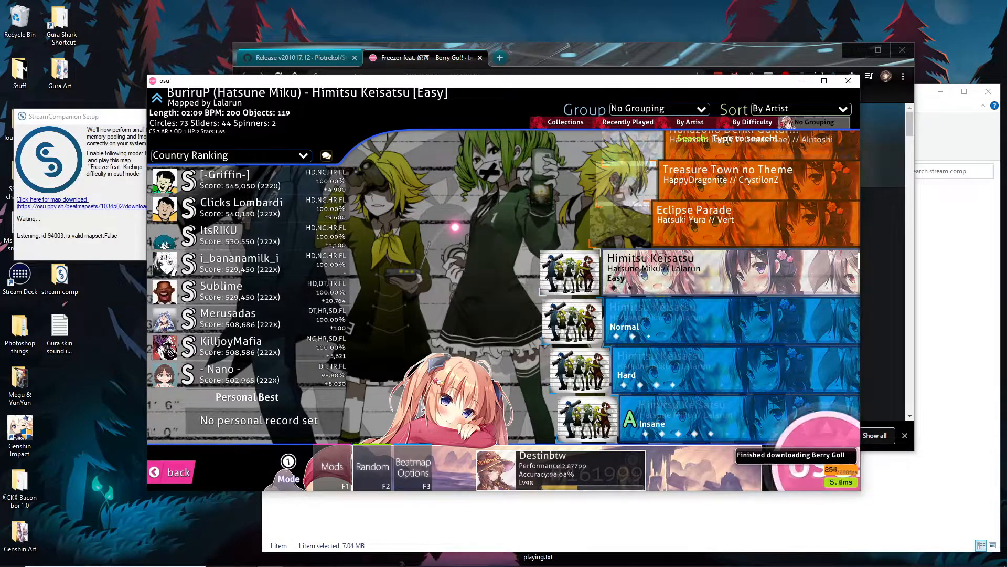
{"action": "key", "text": "F5"}
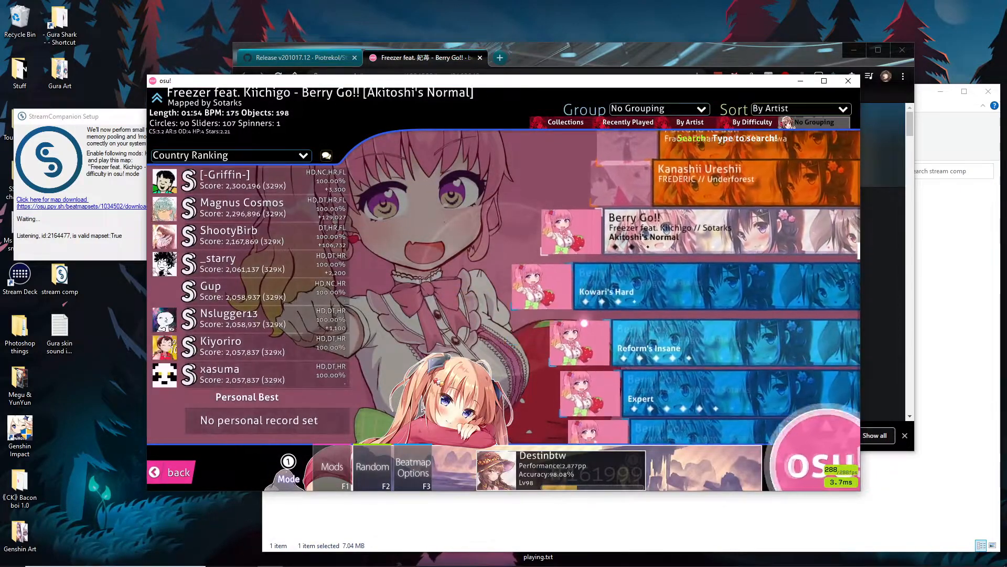
{"action": "left_click", "coordinate": [134, 137]}
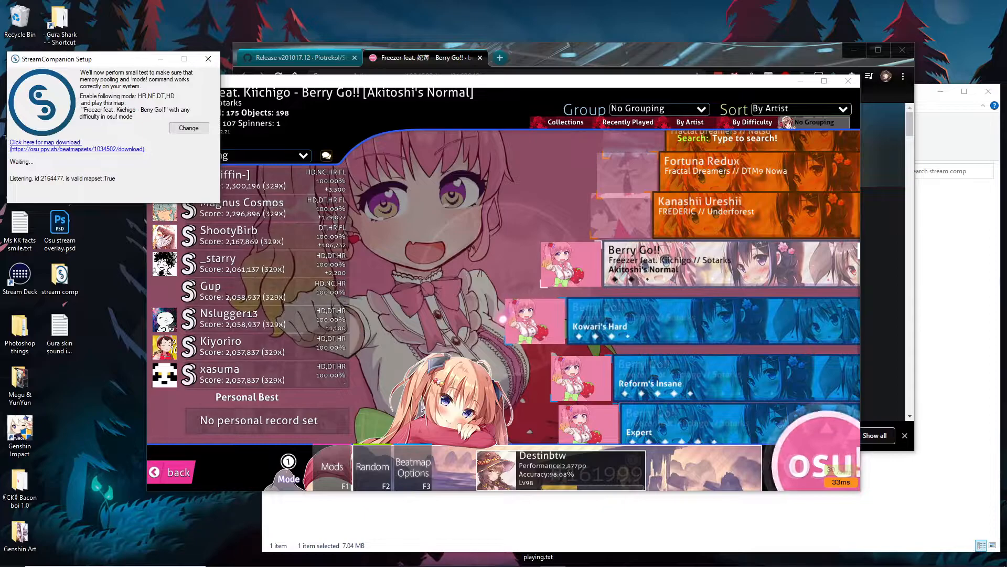
Enable the Hard Rock, Hidden, Double Time and No Fail mods in osu! for the setup test.
{"action": "left_click", "coordinate": [490, 322]}
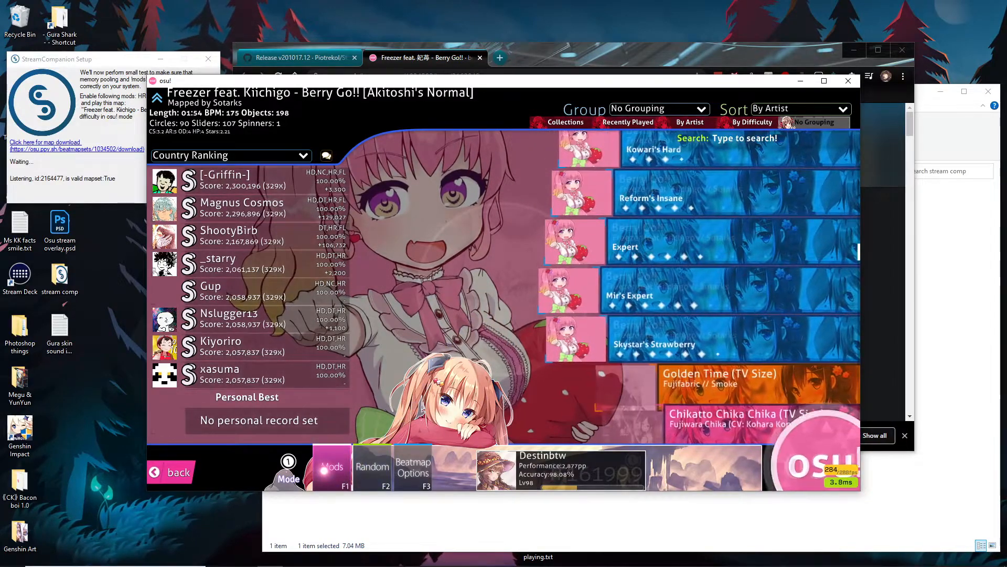
{"action": "left_click", "coordinate": [329, 467]}
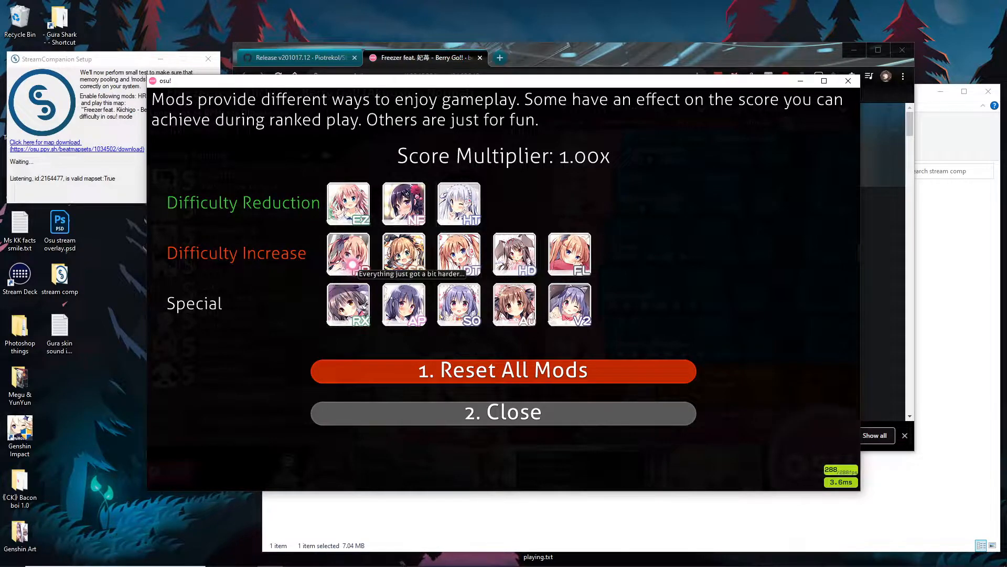
{"action": "left_click", "coordinate": [351, 263]}
{"action": "left_click", "coordinate": [516, 264]}
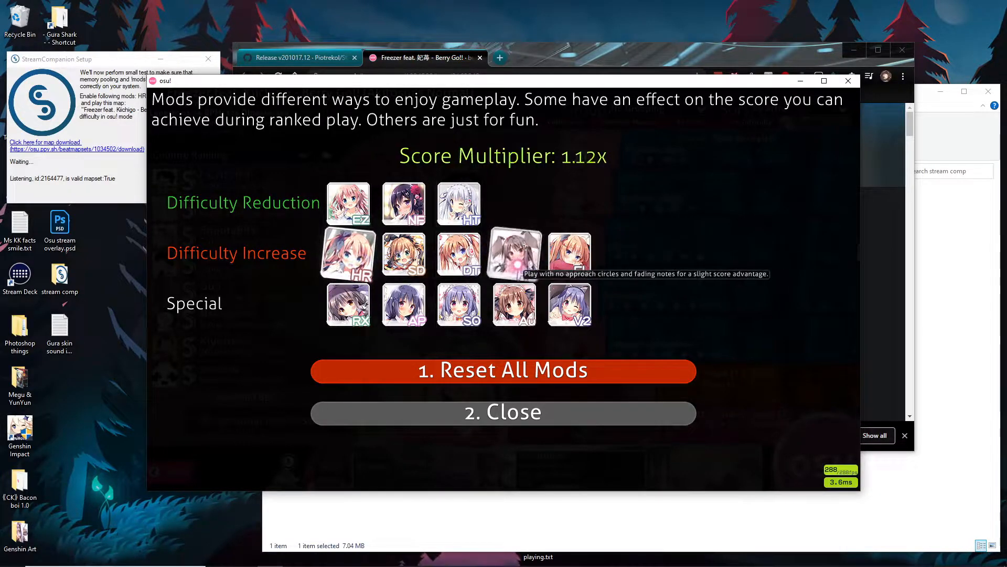
{"action": "left_click", "coordinate": [463, 268]}
{"action": "left_click", "coordinate": [404, 204]}
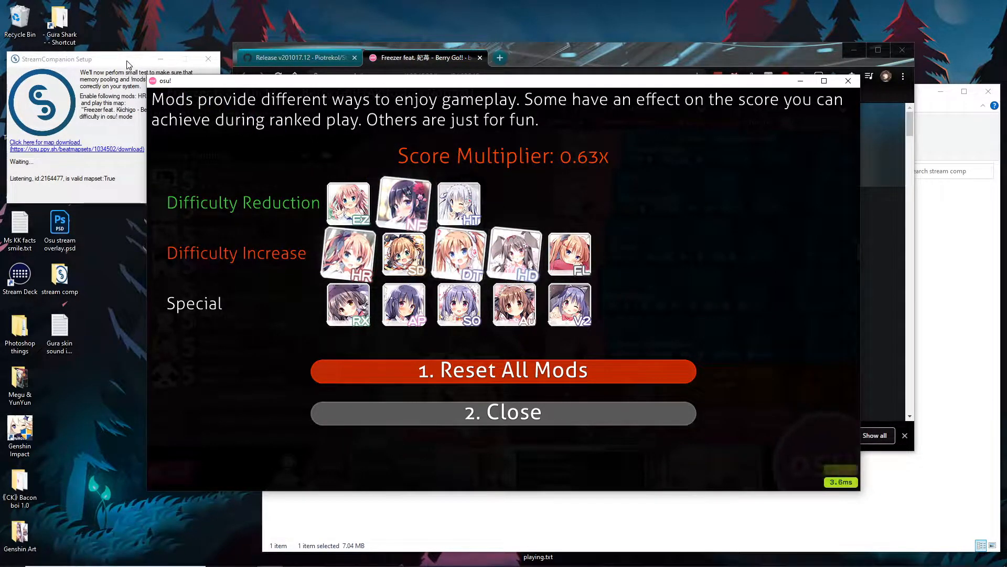
{"action": "left_click_drag", "start_coordinate": [128, 64], "coordinate": [130, 72]}
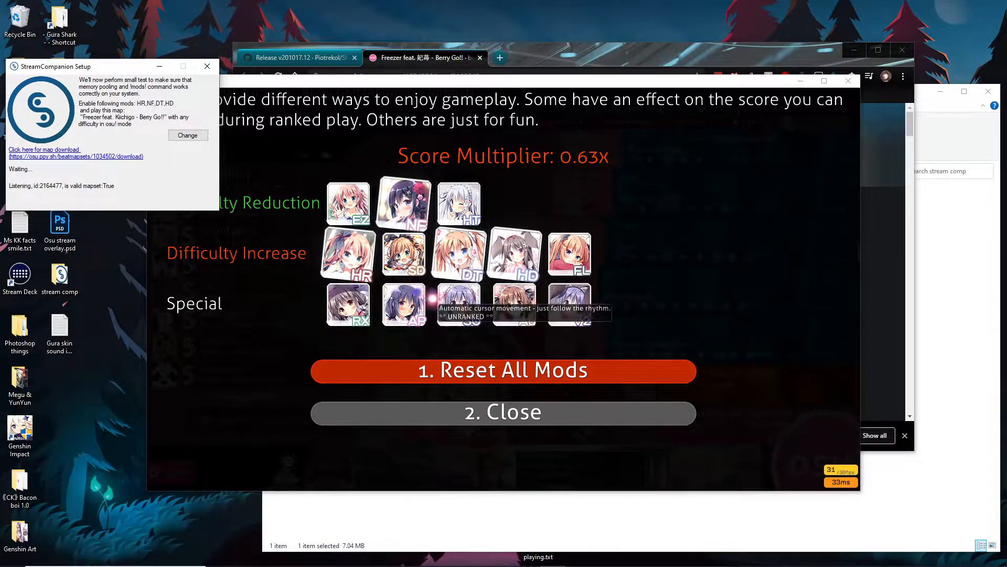
{"action": "left_click", "coordinate": [476, 411]}
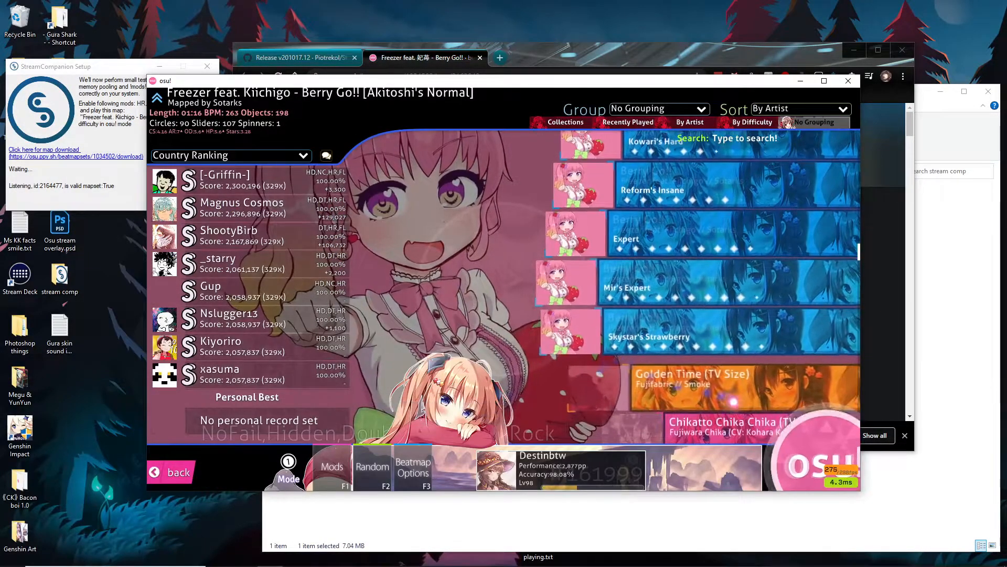
Start the Expert difficulty of Berry Go!! to run the setup test, and pause the map once it is playing.
{"action": "scroll", "coordinate": [800, 449], "scroll_direction": "up", "scroll_amount": 2}
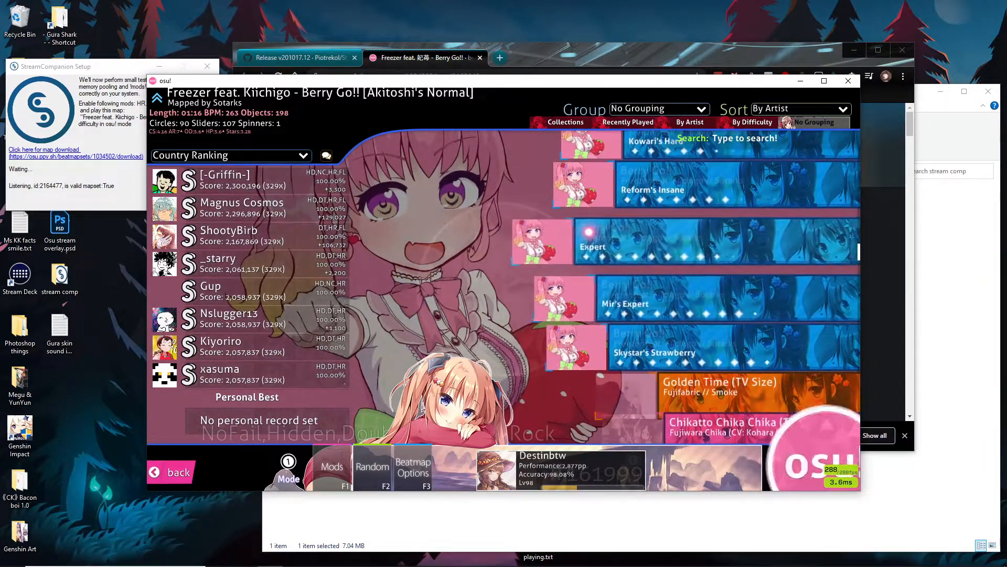
{"action": "left_click", "coordinate": [574, 260]}
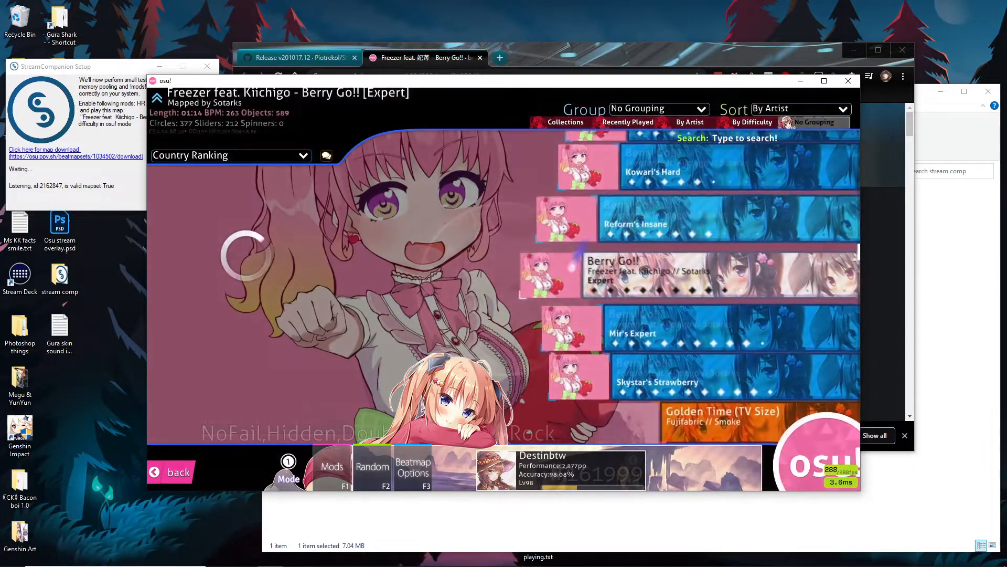
{"action": "left_click", "coordinate": [575, 262]}
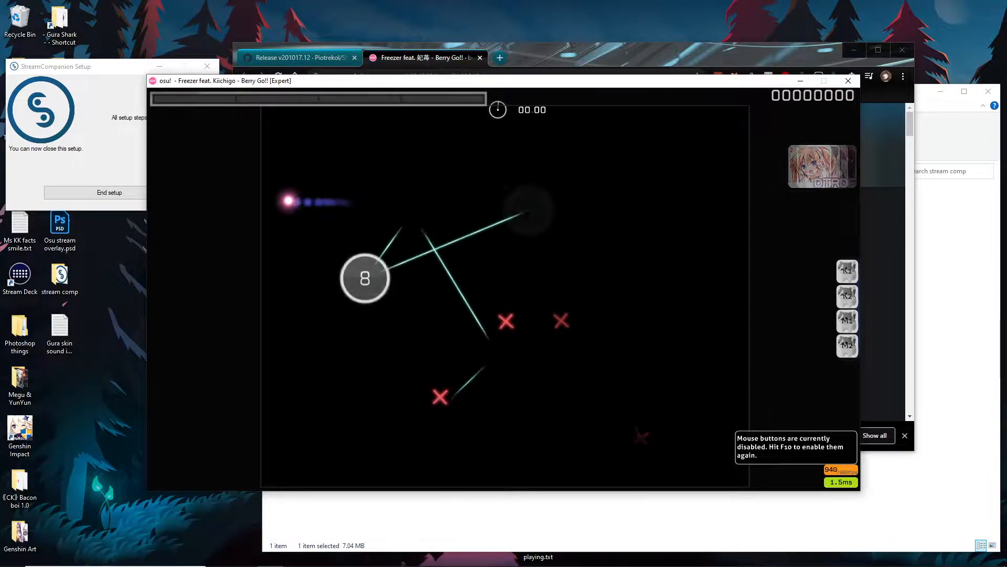
{"action": "key", "text": "Escape"}
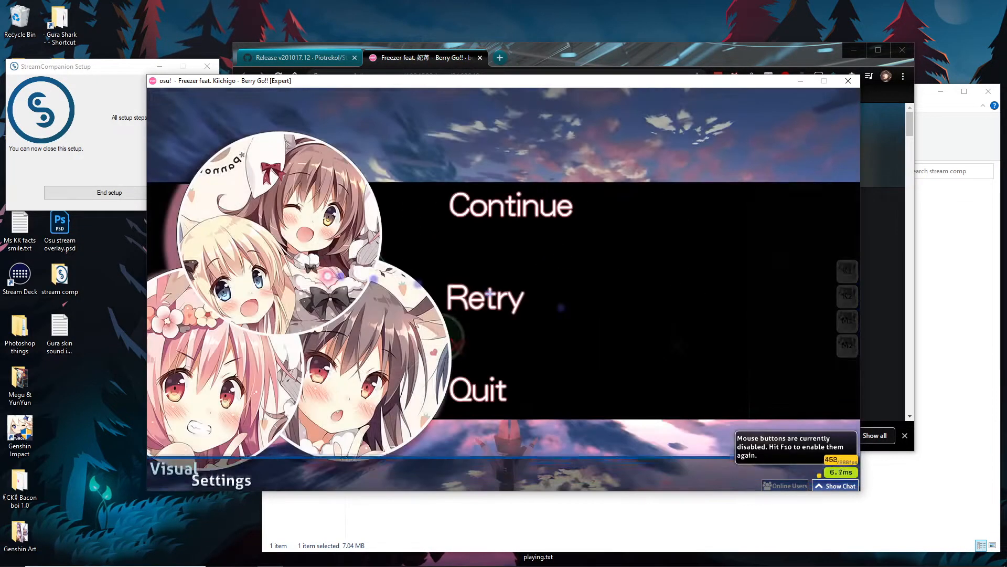
Bring the StreamCompanion Setup window over the osu! window and end the setup.
{"action": "key", "text": "super"}
{"action": "left_click_drag", "start_coordinate": [112, 70], "coordinate": [197, 128]}
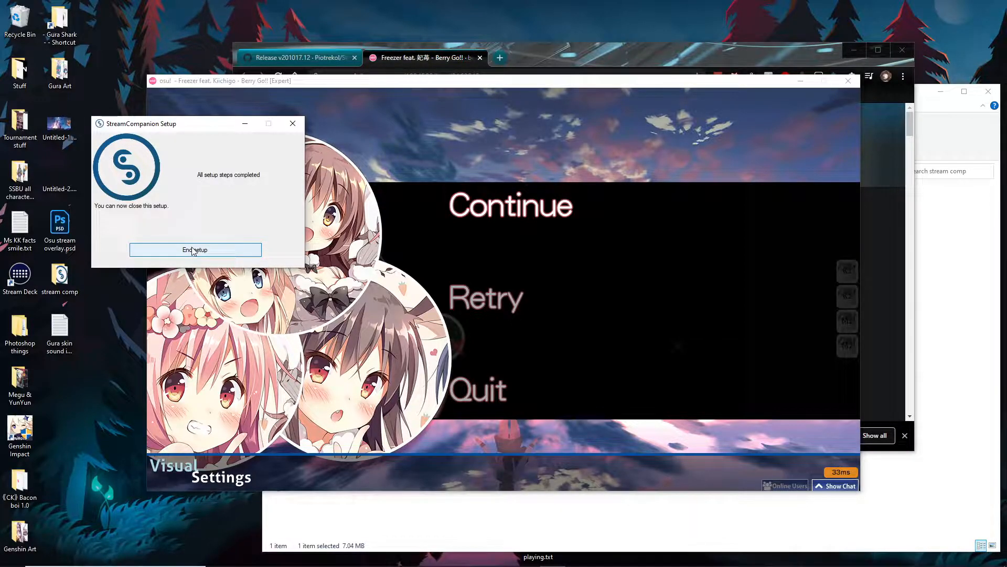
{"action": "left_click", "coordinate": [194, 250]}
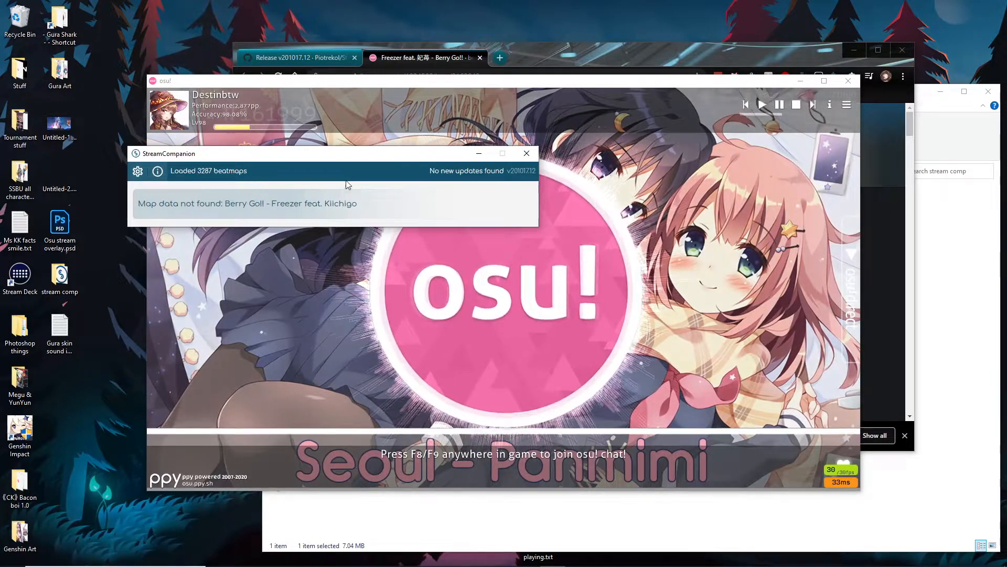
Place the StreamCompanion window beneath the osu! window and enter the osu! song selection.
{"action": "left_click_drag", "start_coordinate": [288, 160], "coordinate": [317, 183]}
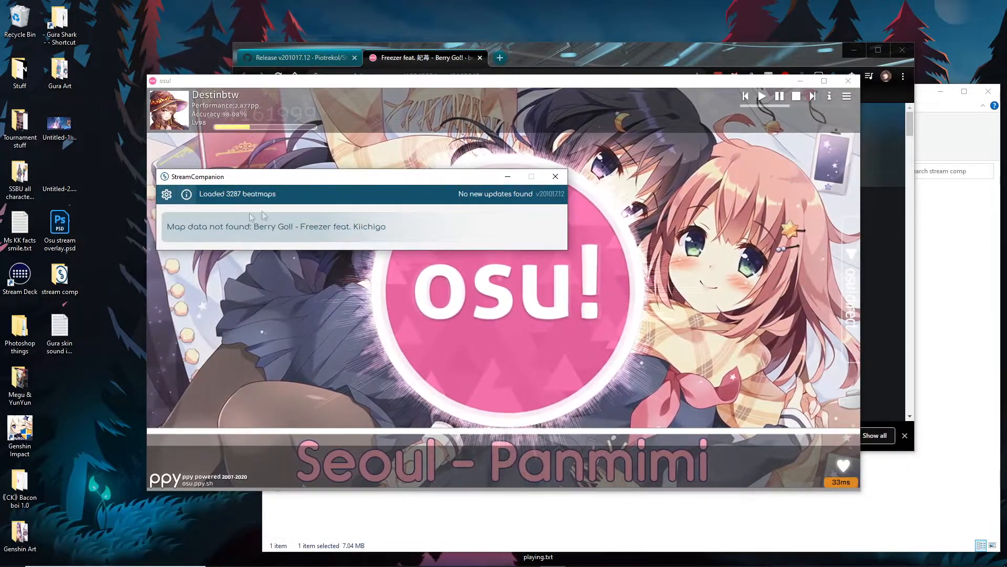
{"action": "left_click_drag", "start_coordinate": [303, 185], "coordinate": [304, 504]}
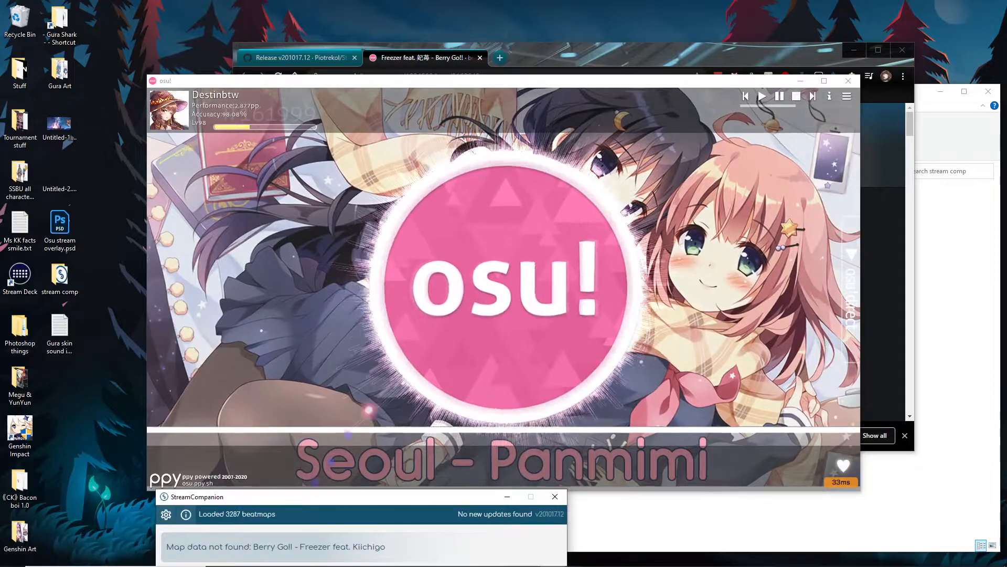
{"action": "left_click", "coordinate": [479, 227]}
{"action": "left_click", "coordinate": [587, 206]}
{"action": "left_click", "coordinate": [591, 234]}
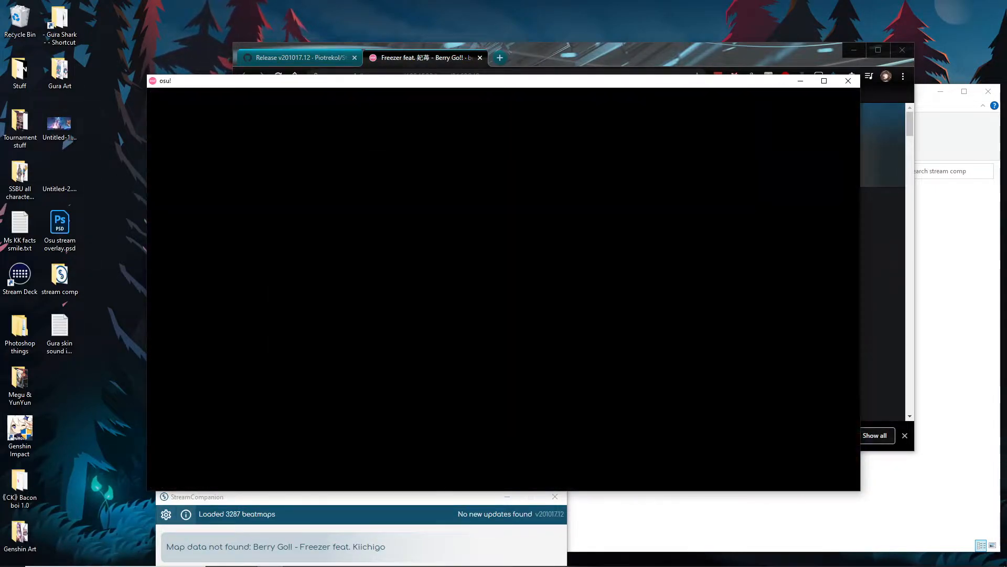
Select several beatmaps, including Fata Morgana, Ad Astra, Kairikou, Rage Awakened and Innocent Eyes, to check StreamCompanion's live map read-out.
{"action": "scroll", "coordinate": [624, 261], "scroll_direction": "up", "scroll_amount": 5}
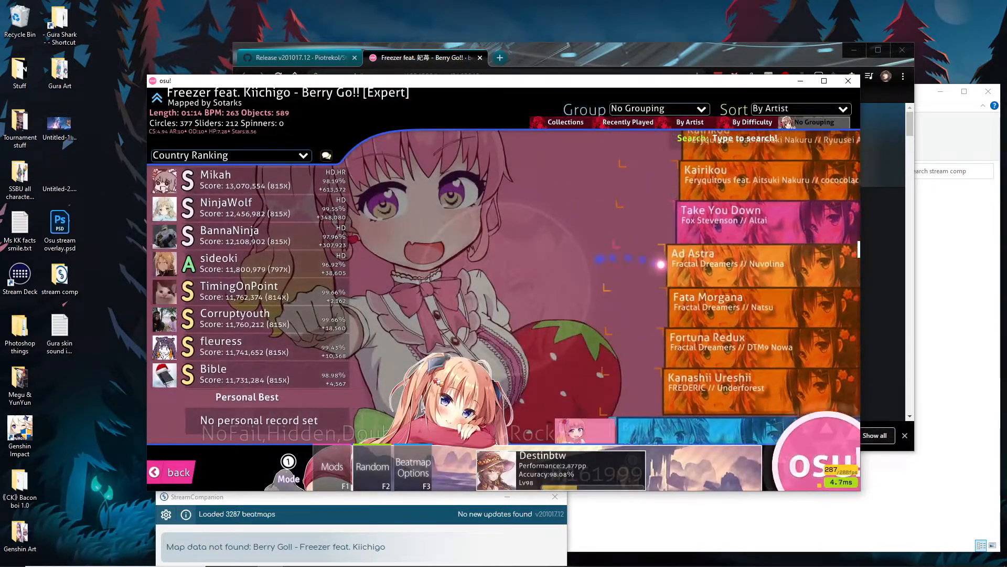
{"action": "left_click", "coordinate": [638, 337]}
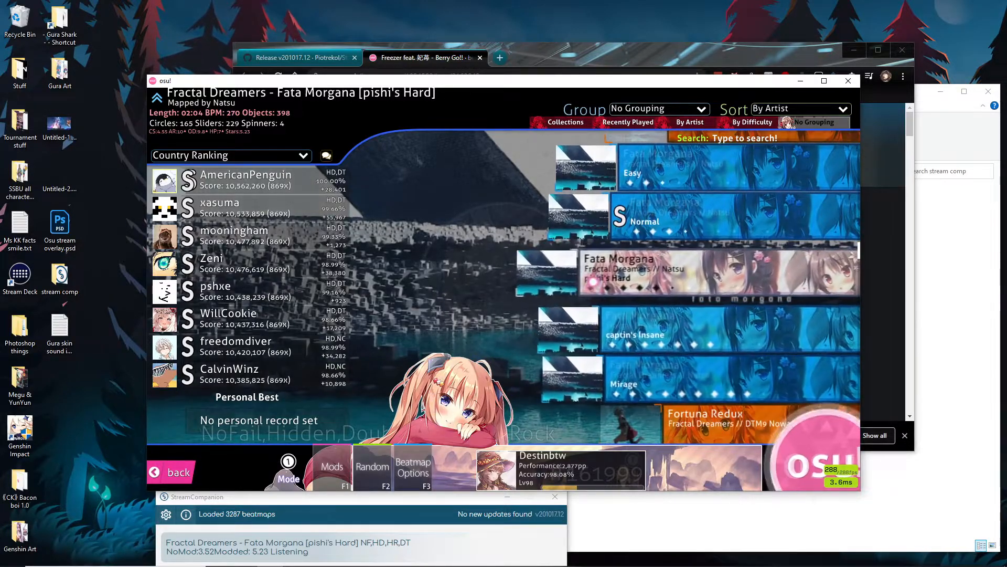
{"action": "scroll", "coordinate": [775, 254], "scroll_direction": "up", "scroll_amount": 3}
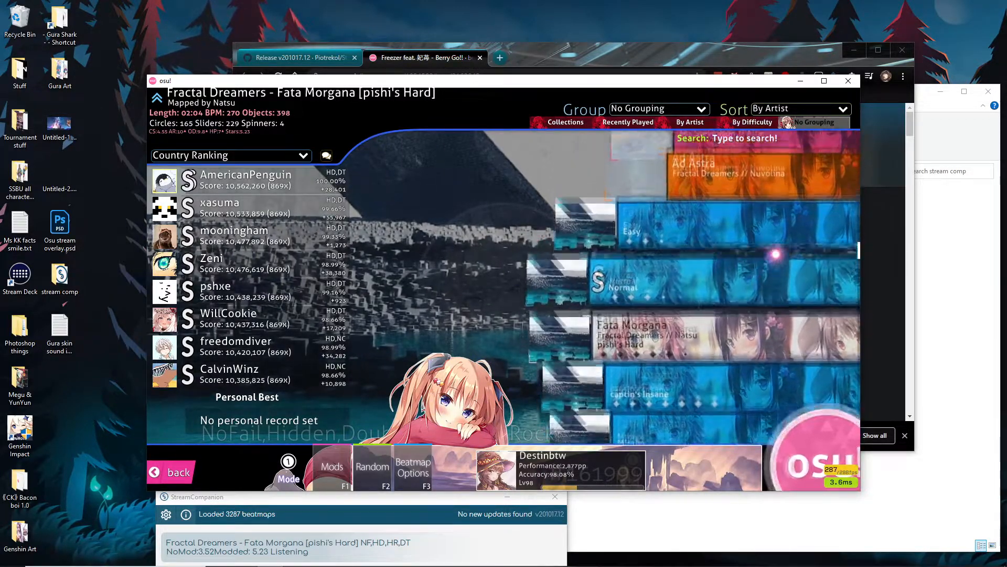
{"action": "left_click", "coordinate": [656, 224]}
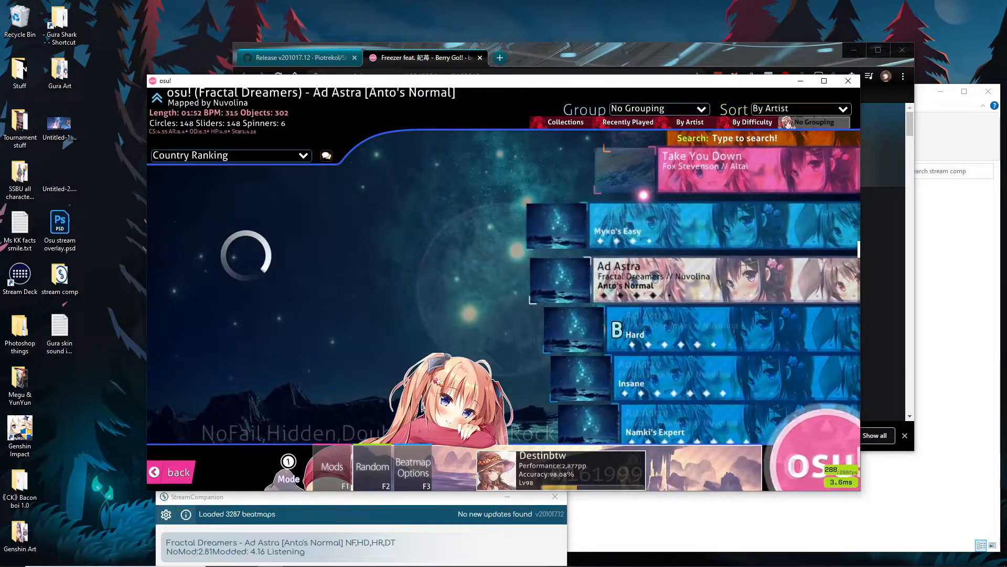
{"action": "scroll", "coordinate": [577, 284], "scroll_direction": "up", "scroll_amount": 2}
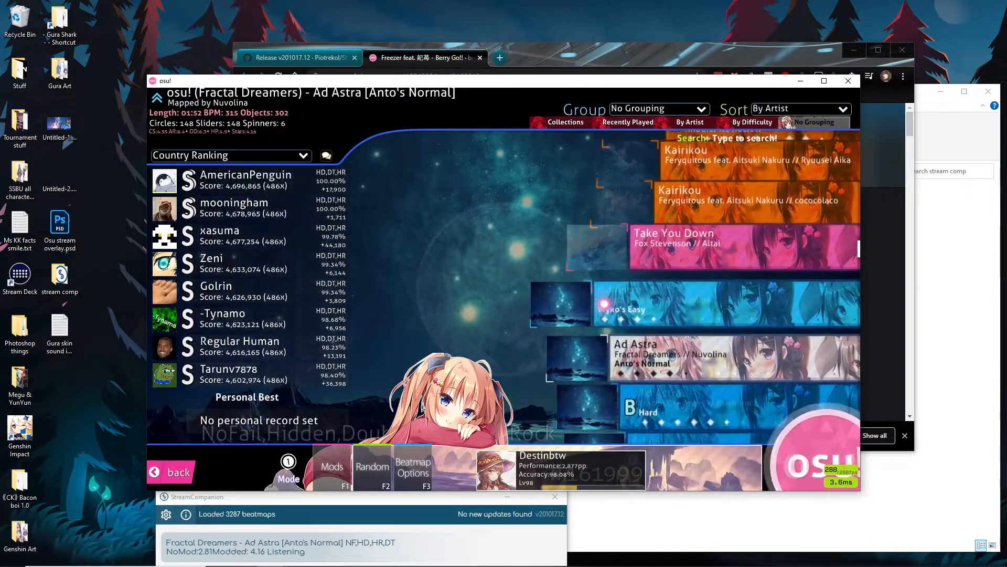
{"action": "scroll", "coordinate": [596, 297], "scroll_direction": "up", "scroll_amount": 3}
{"action": "left_click", "coordinate": [604, 291]}
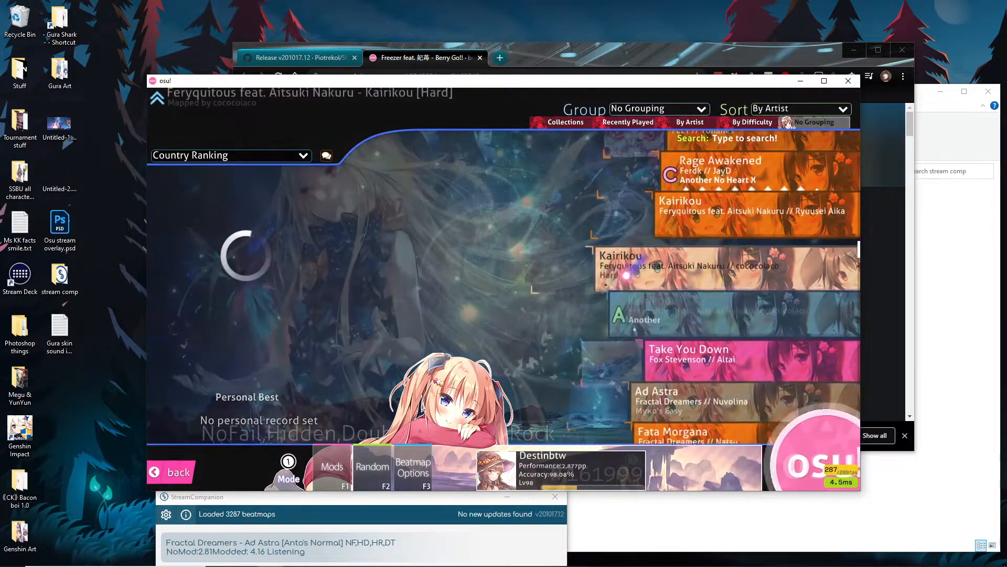
{"action": "scroll", "coordinate": [608, 283], "scroll_direction": "up", "scroll_amount": 2}
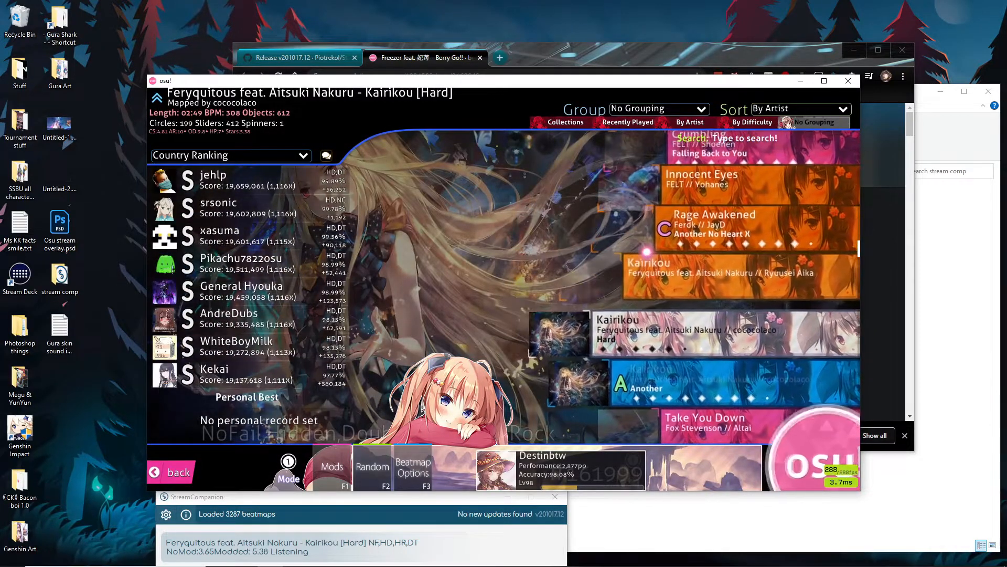
{"action": "left_click", "coordinate": [645, 241]}
{"action": "scroll", "coordinate": [645, 246], "scroll_direction": "up", "scroll_amount": 2}
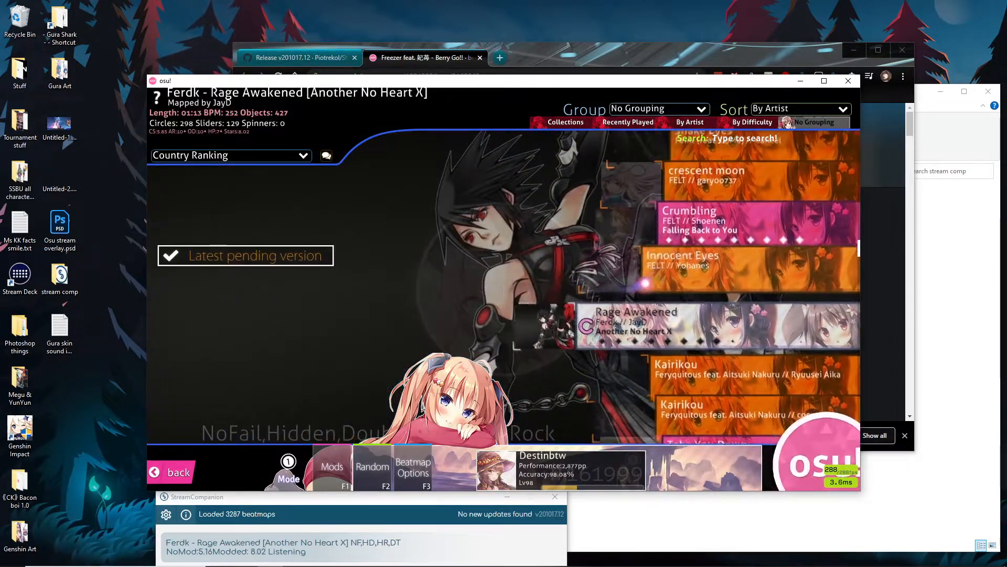
{"action": "left_click", "coordinate": [650, 276]}
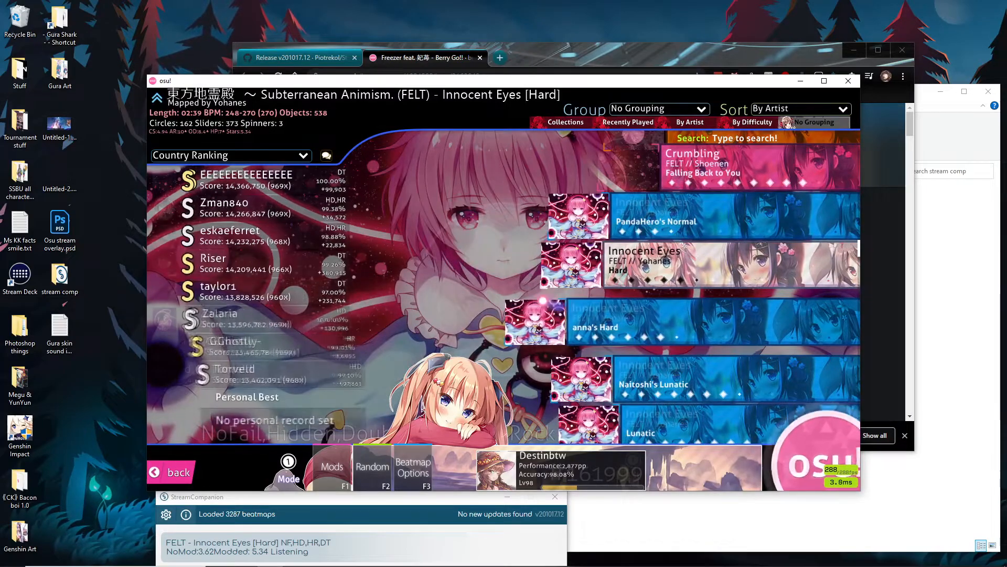
{"action": "scroll", "coordinate": [586, 289], "scroll_direction": "down", "scroll_amount": 4}
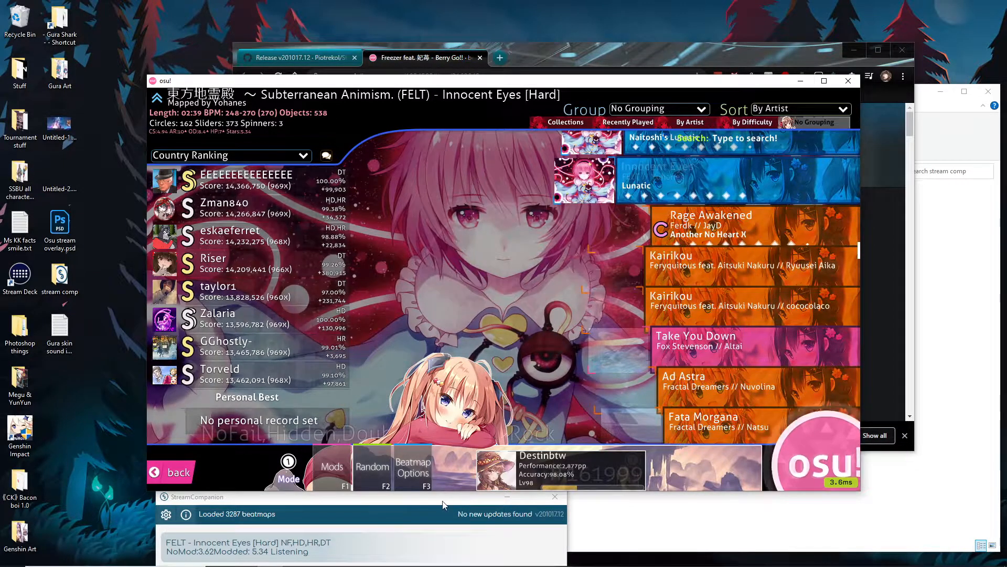
Move StreamCompanion over the osu! window, open its output patterns settings and position the settings window for editing.
{"action": "left_click_drag", "start_coordinate": [443, 505], "coordinate": [436, 391]}
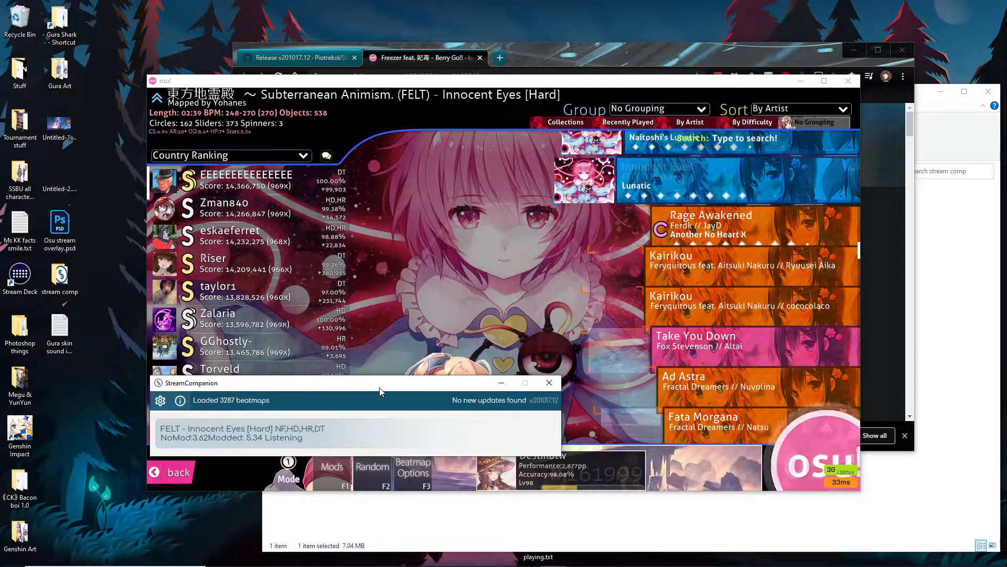
{"action": "left_click_drag", "start_coordinate": [380, 391], "coordinate": [347, 220]}
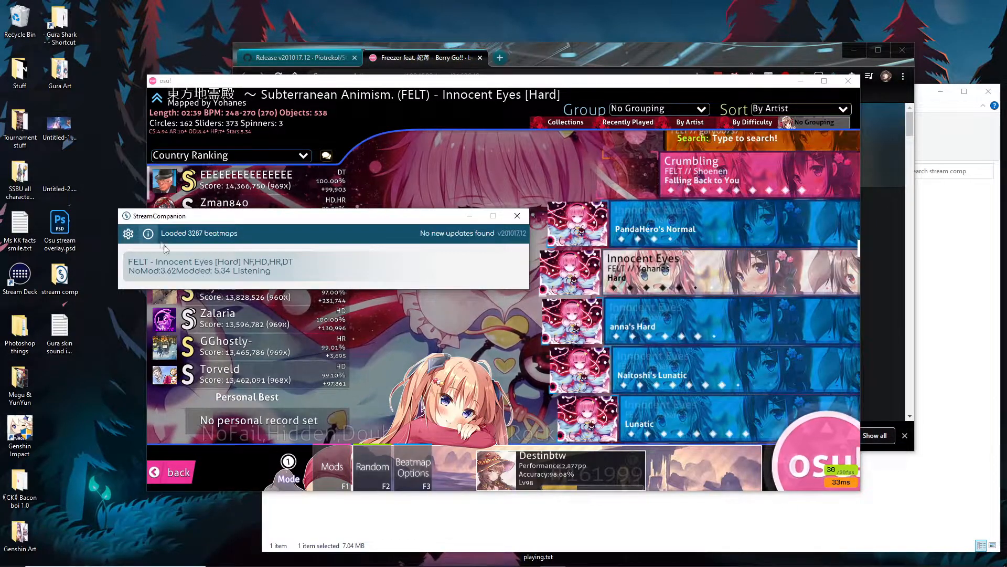
{"action": "left_click", "coordinate": [127, 234]}
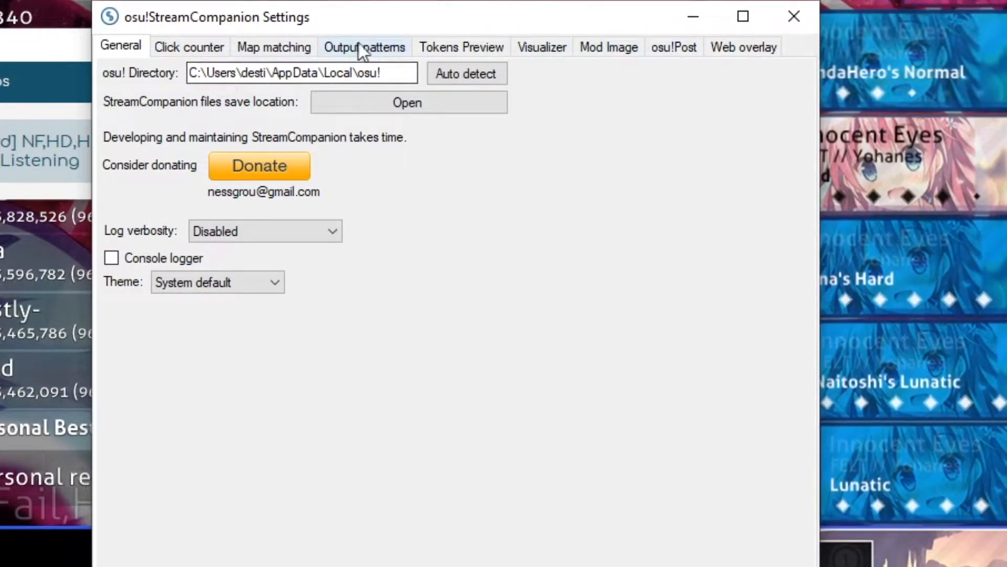
{"action": "left_click", "coordinate": [359, 46]}
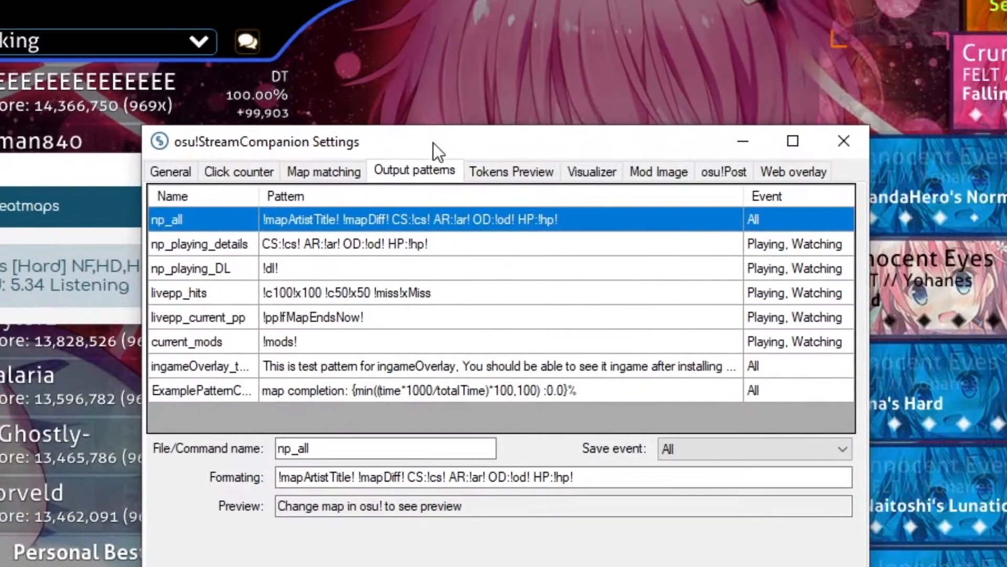
{"action": "left_click_drag", "start_coordinate": [377, 22], "coordinate": [482, 72]}
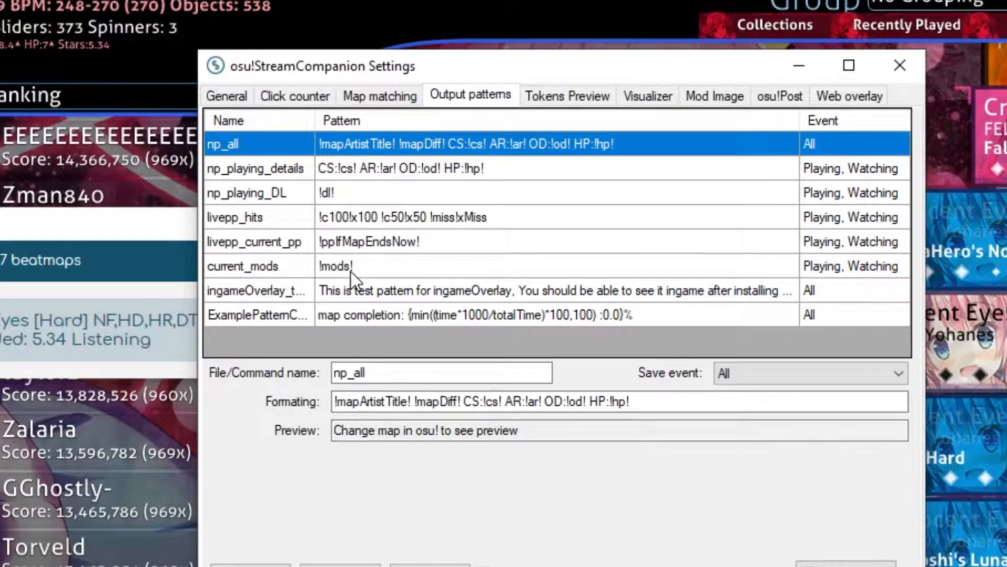
{"action": "left_click_drag", "start_coordinate": [497, 67], "coordinate": [371, 23]}
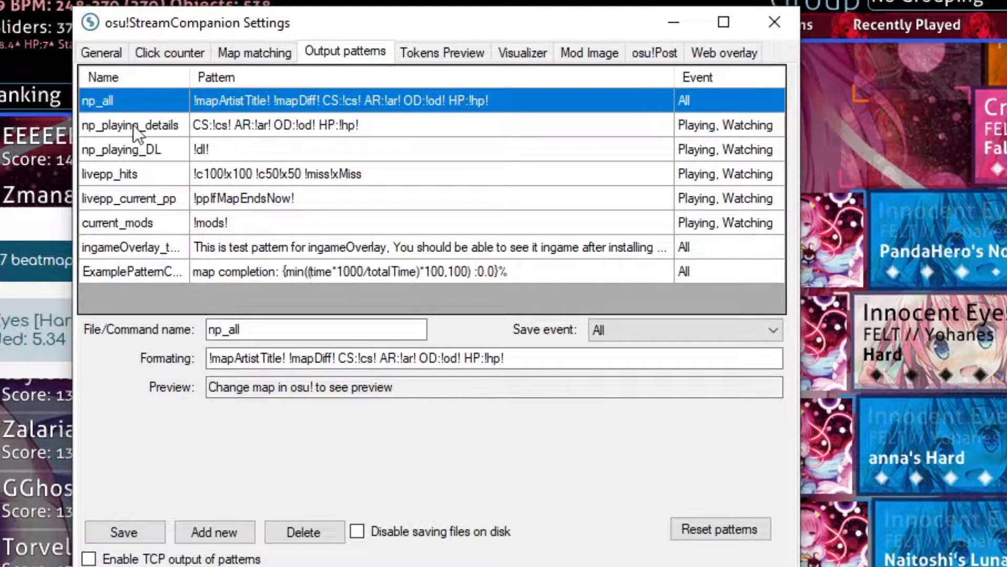
Add a new output pattern and enter Now_Playing as its file/command name.
{"action": "left_click", "coordinate": [197, 533]}
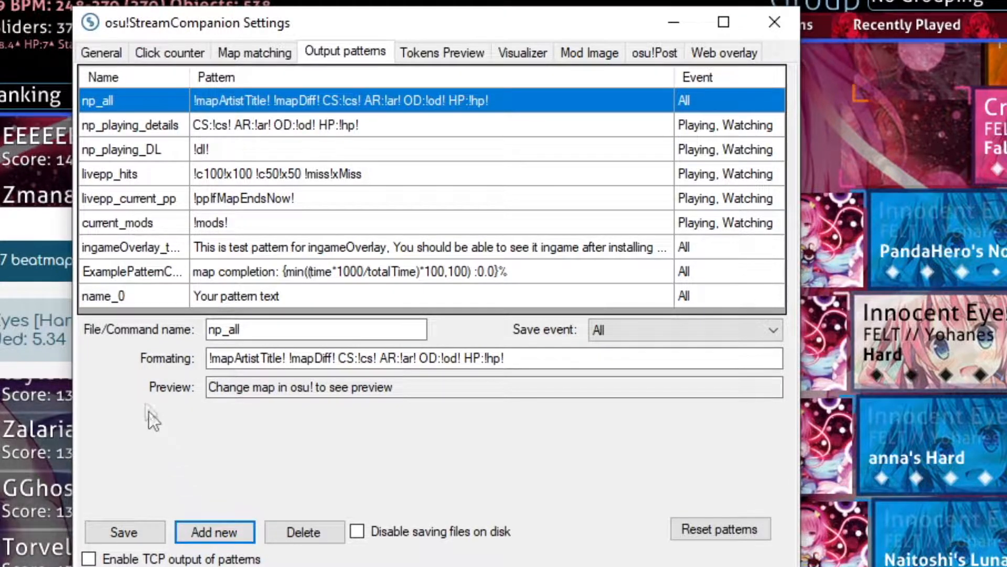
{"action": "left_click", "coordinate": [300, 296]}
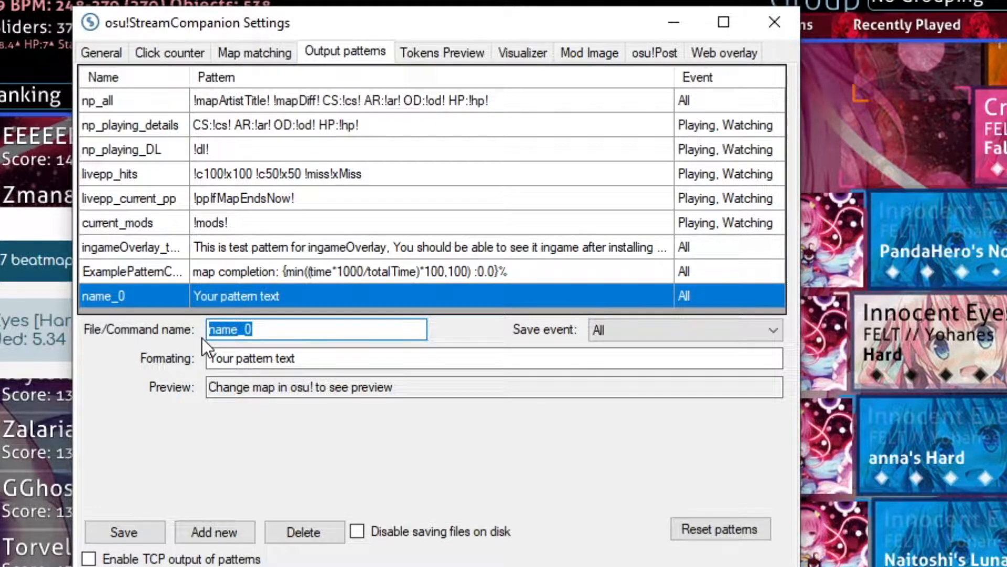
{"action": "type", "text": "Now_Playing"}
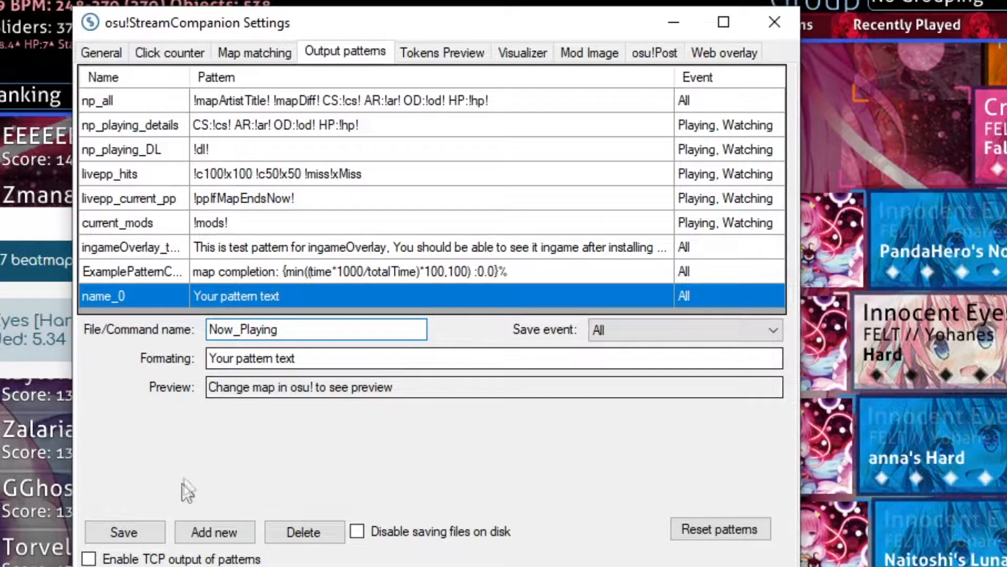
Copy the tokens from the osu now playing text file and set the pattern's formatting to "!ArtistRoman! - !TitleRoman! [!DiffName!]".
{"action": "left_click", "coordinate": [319, 360]}
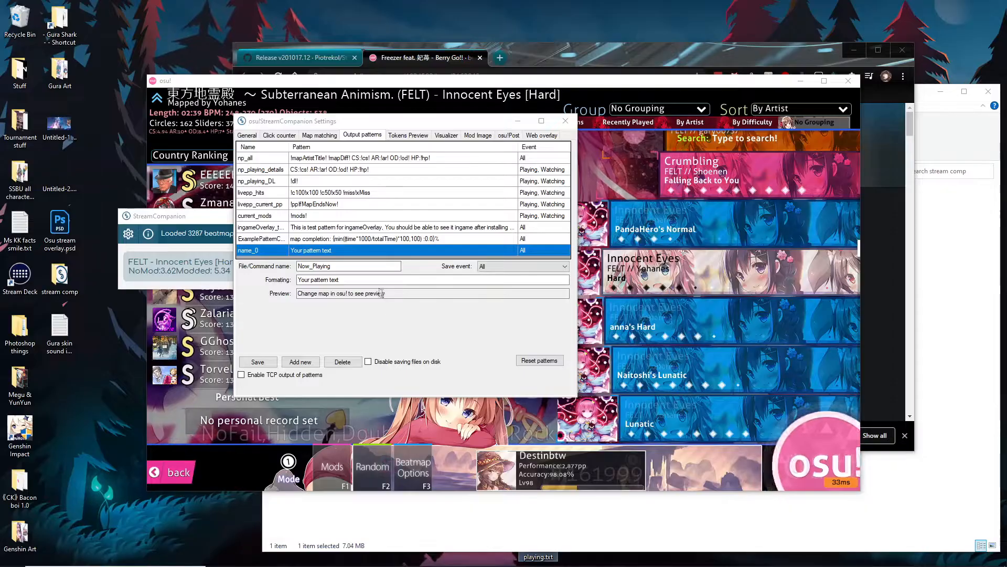
{"action": "double_click", "coordinate": [541, 558]}
{"action": "left_click_drag", "start_coordinate": [434, 198], "coordinate": [596, 329]}
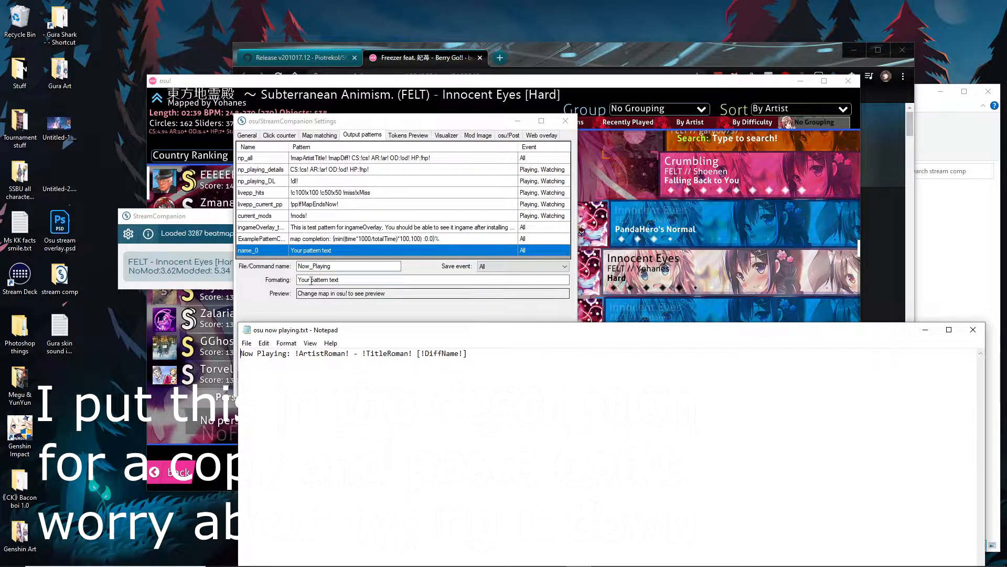
{"action": "left_click_drag", "start_coordinate": [313, 353], "coordinate": [431, 355]}
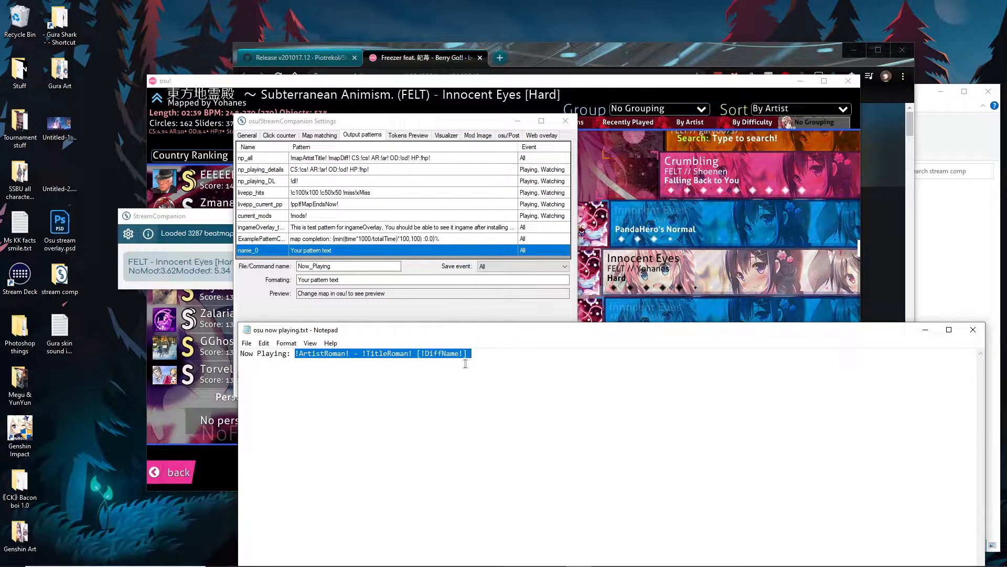
{"action": "left_click_drag", "start_coordinate": [340, 279], "coordinate": [294, 283]}
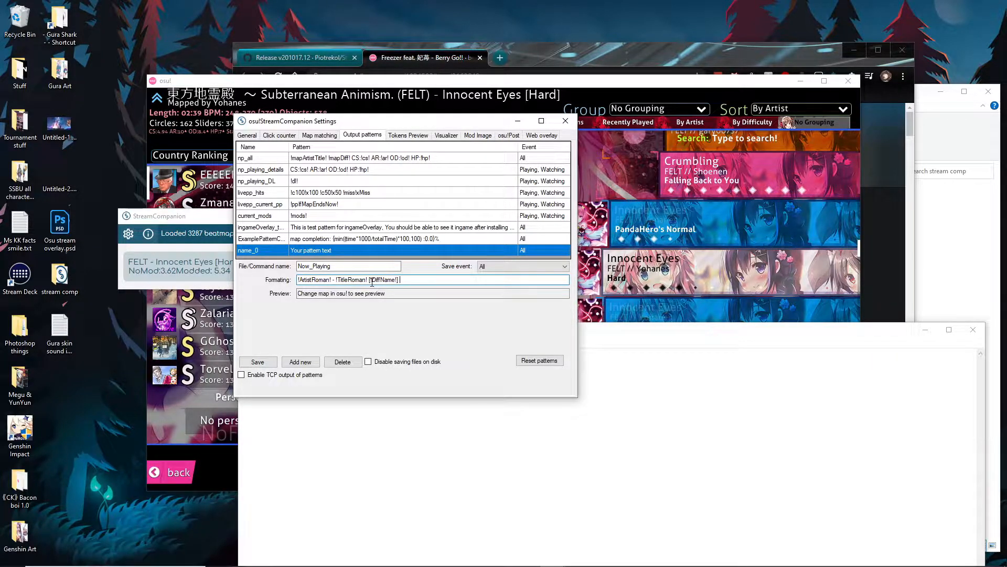
{"action": "type", "text": "!"}
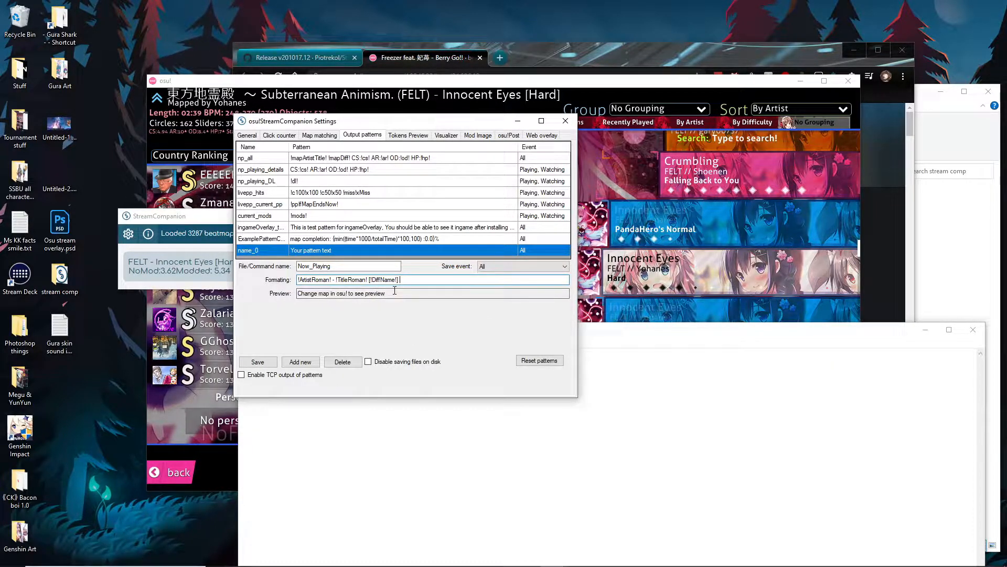
Move the settings window aside, save the Now_Playing pattern and keep its save event set to All.
{"action": "left_click_drag", "start_coordinate": [392, 125], "coordinate": [648, 92]}
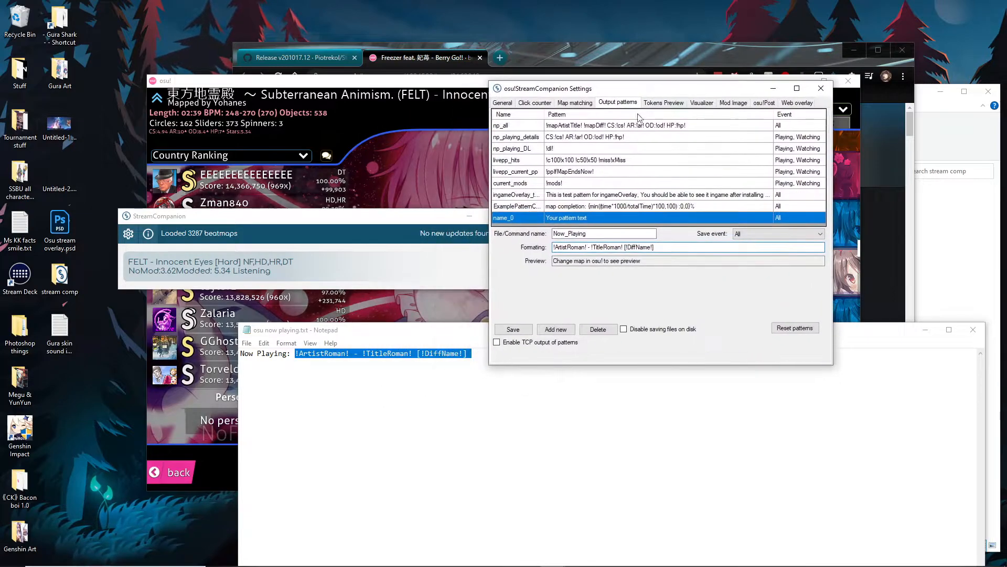
{"action": "left_click", "coordinate": [518, 331]}
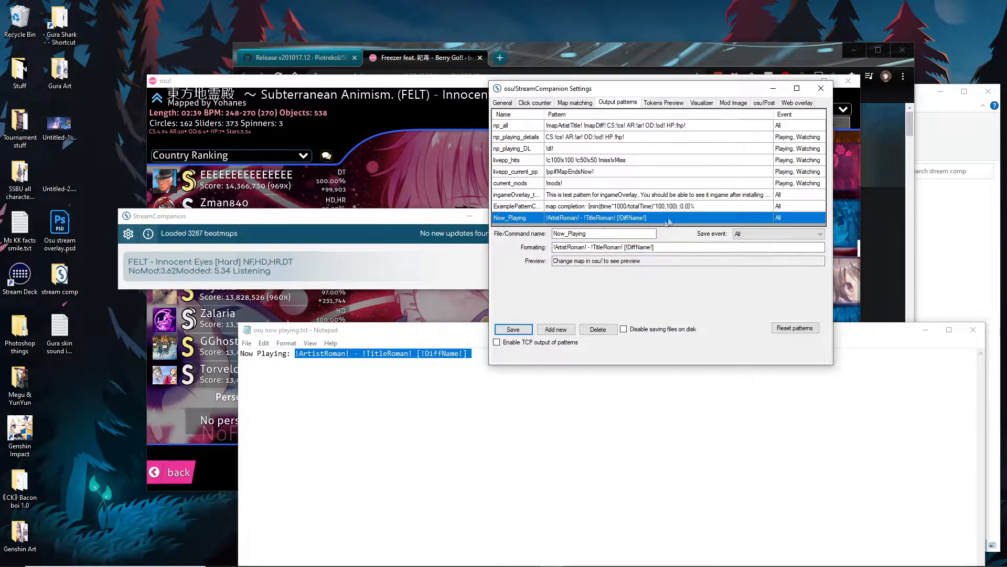
{"action": "left_click", "coordinate": [762, 234]}
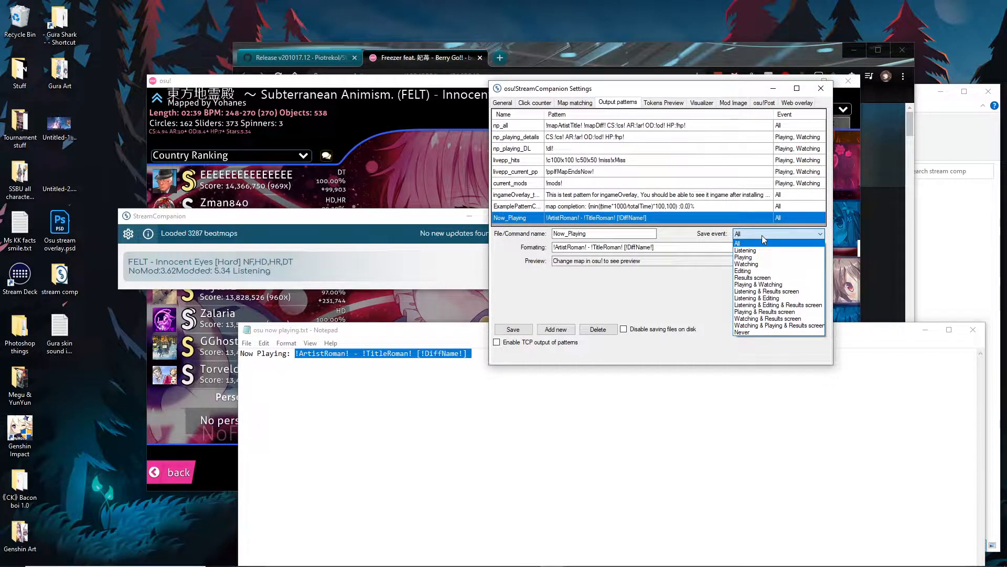
{"action": "left_click", "coordinate": [761, 235]}
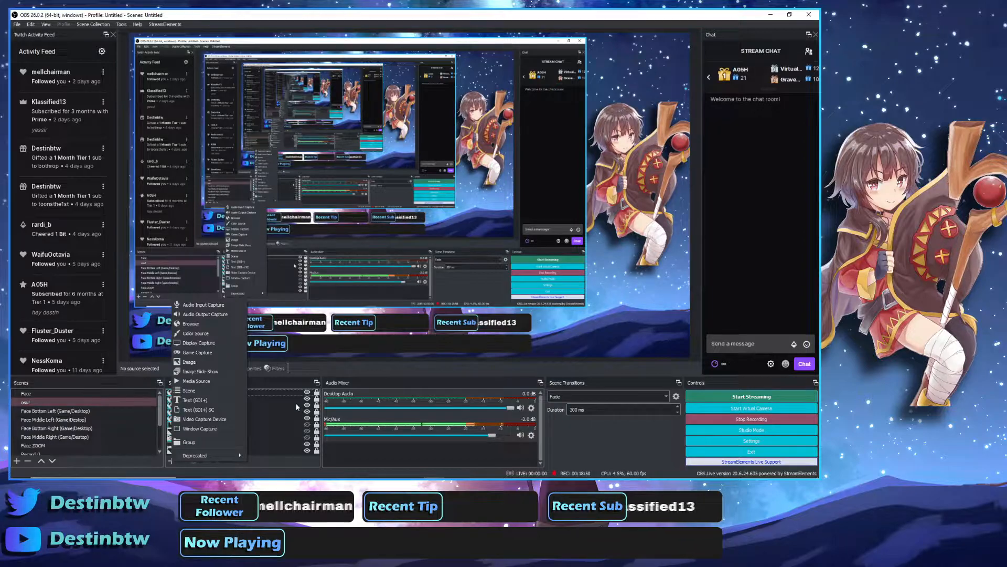
In OBS, add a new Text (GDI+) source named "Now playing osu" to the osu! scene.
{"action": "left_click", "coordinate": [194, 400]}
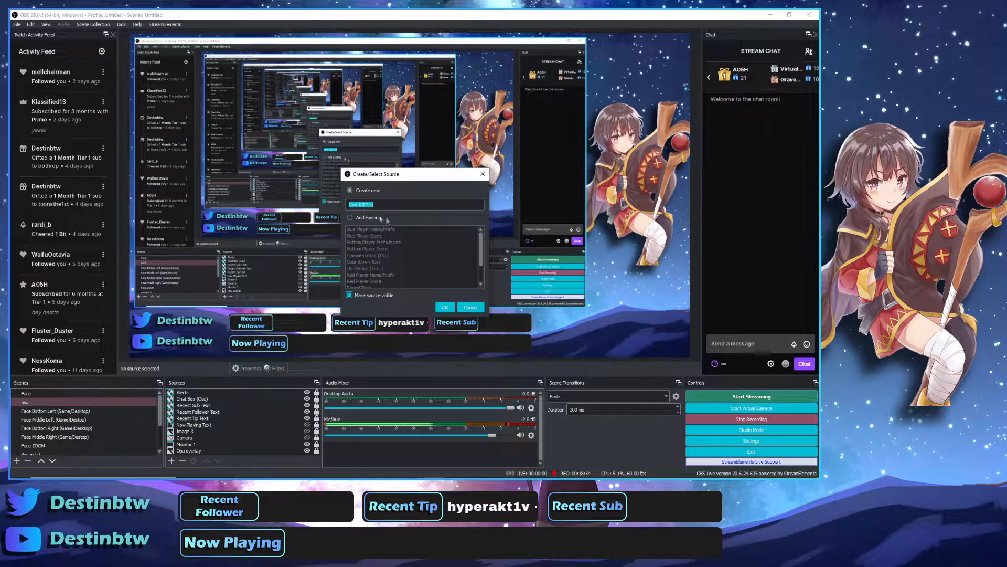
{"action": "type", "text": "No"}
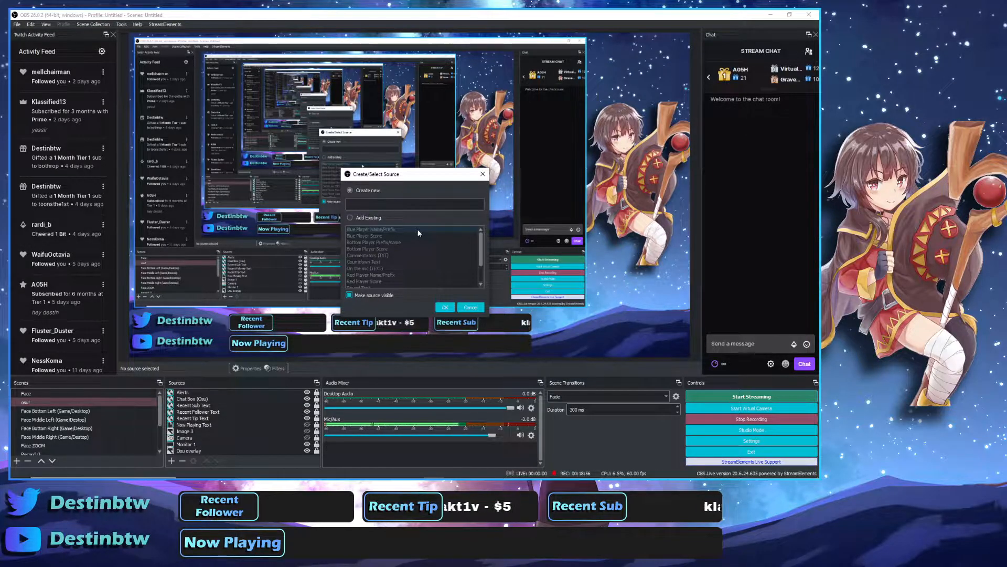
{"action": "type", "text": "w "}
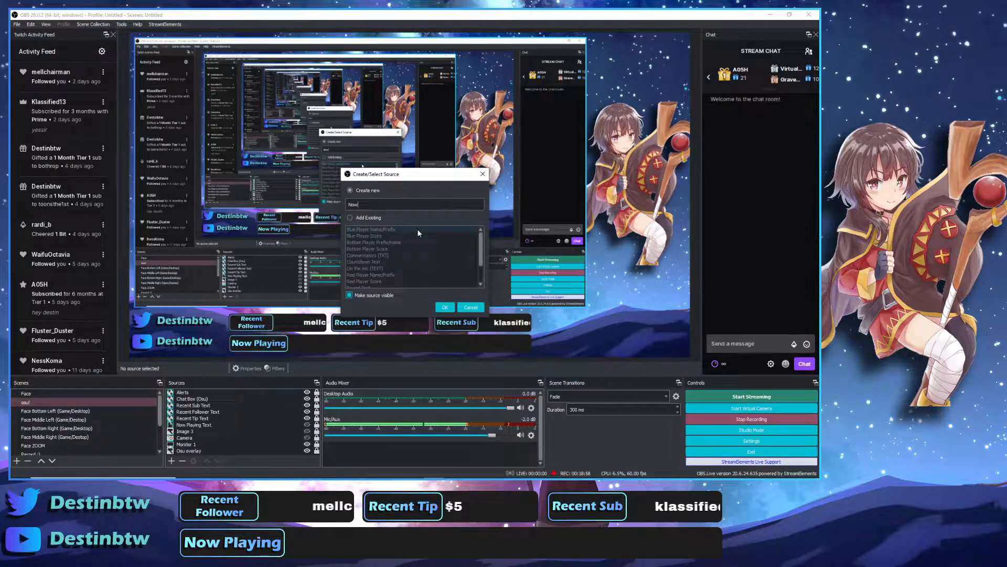
{"action": "type", "text": "playing osu"}
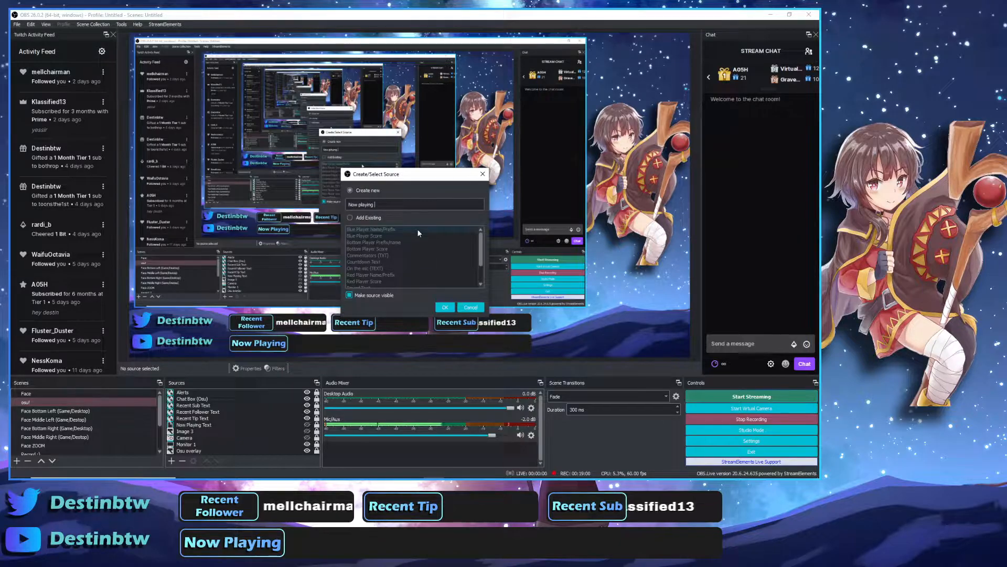
{"action": "left_click", "coordinate": [445, 307]}
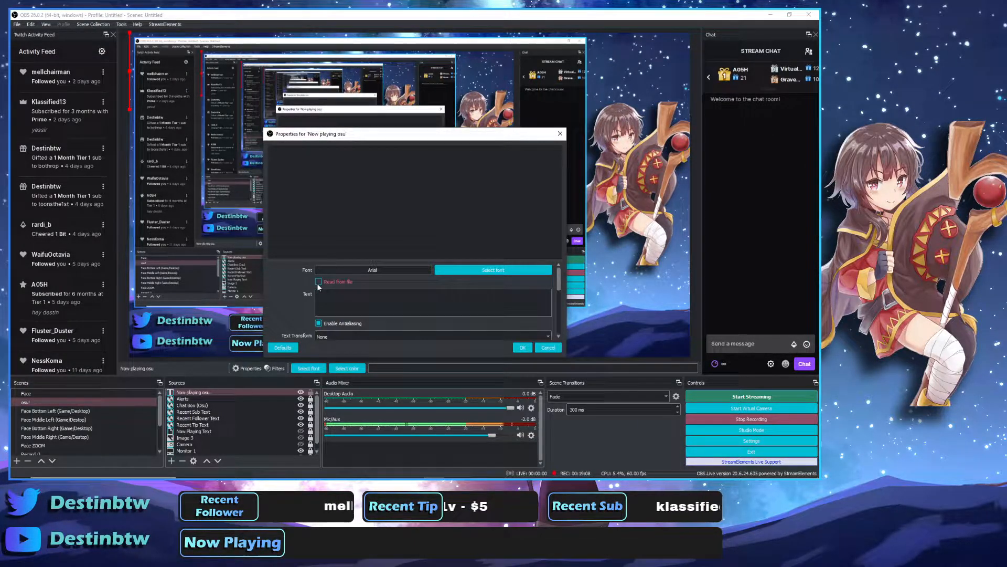
Set the "Now playing osu" text source to read from a file and open the file browser for it.
{"action": "left_click", "coordinate": [318, 282]}
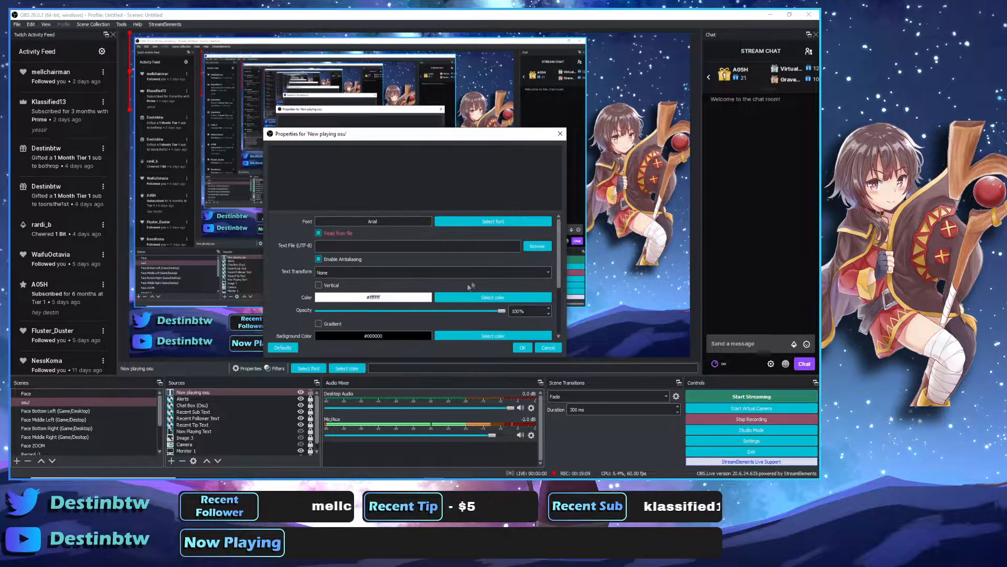
{"action": "left_click", "coordinate": [535, 246]}
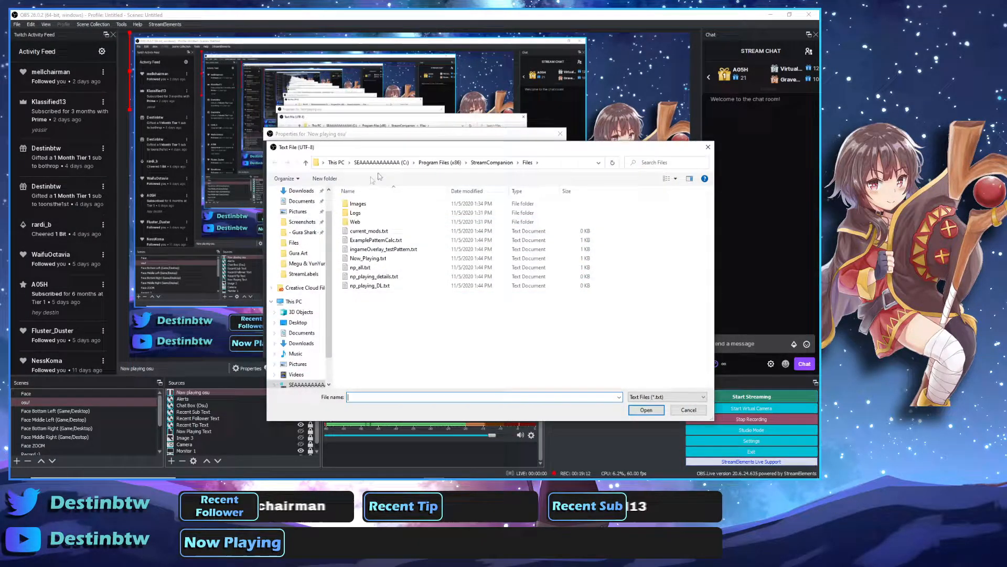
{"action": "mouse_move", "coordinate": [439, 153]}
{"action": "left_mouse_down"}
{"action": "mouse_move", "coordinate": [466, 124]}
{"action": "mouse_move", "coordinate": [441, 138]}
{"action": "left_mouse_up"}
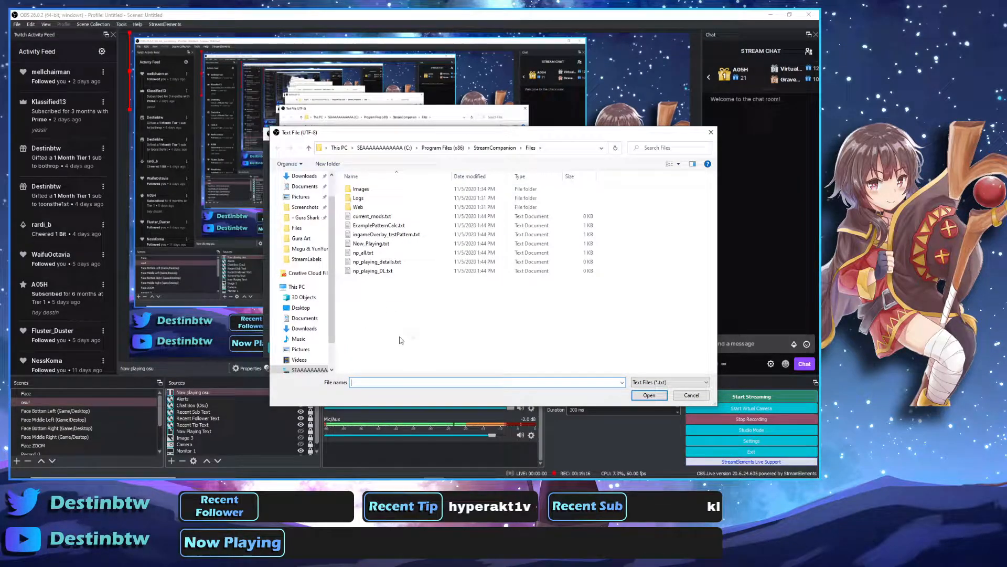
Open the files save location from StreamCompanion's settings and examine its folder path, then minimize the folder window.
{"action": "left_click", "coordinate": [478, 475]}
{"action": "left_click", "coordinate": [517, 439]}
{"action": "left_click_drag", "start_coordinate": [256, 167], "coordinate": [150, 174]}
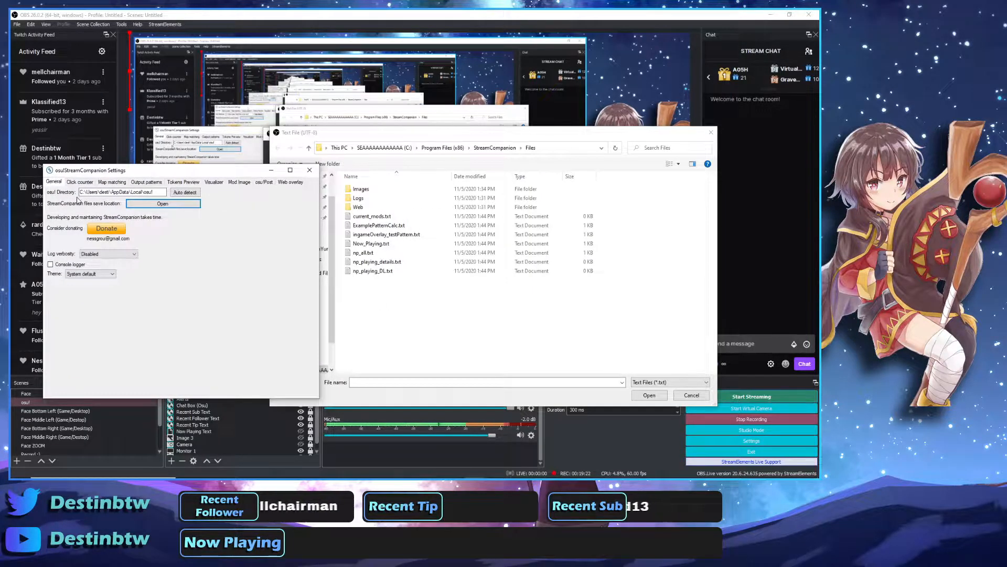
{"action": "left_click", "coordinate": [164, 205]}
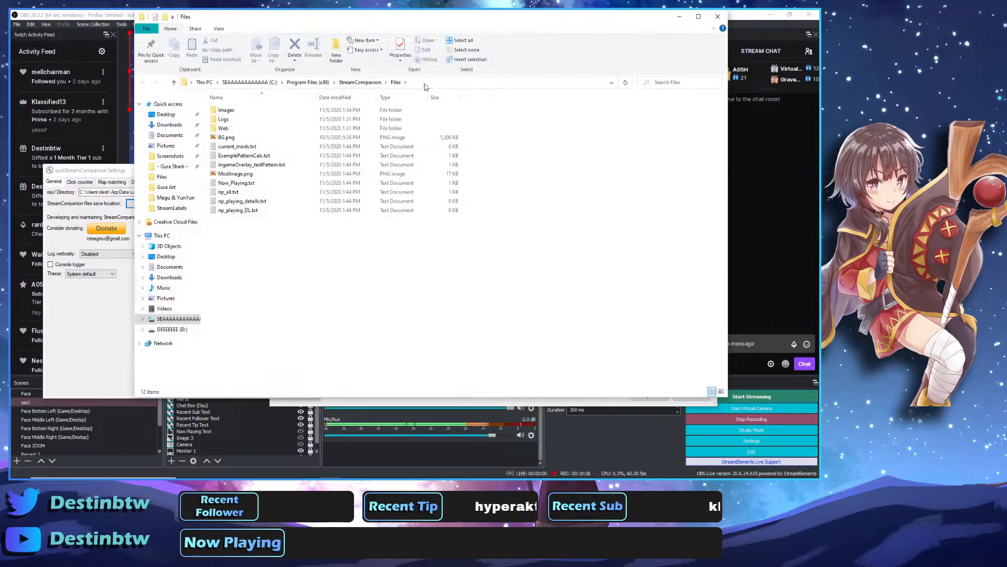
{"action": "left_click_drag", "start_coordinate": [449, 25], "coordinate": [434, 74]}
{"action": "left_click", "coordinate": [404, 132]}
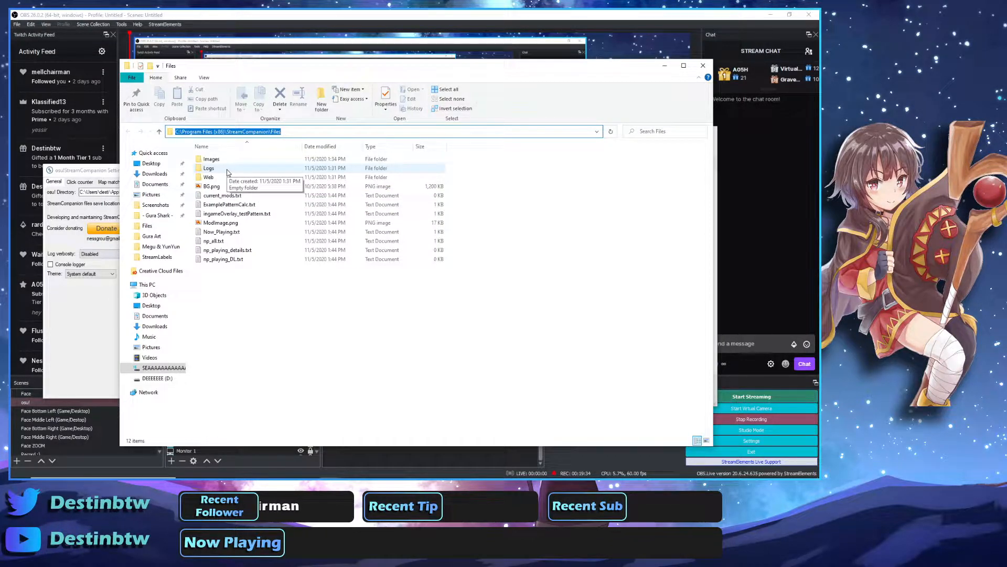
{"action": "left_click", "coordinate": [319, 337]}
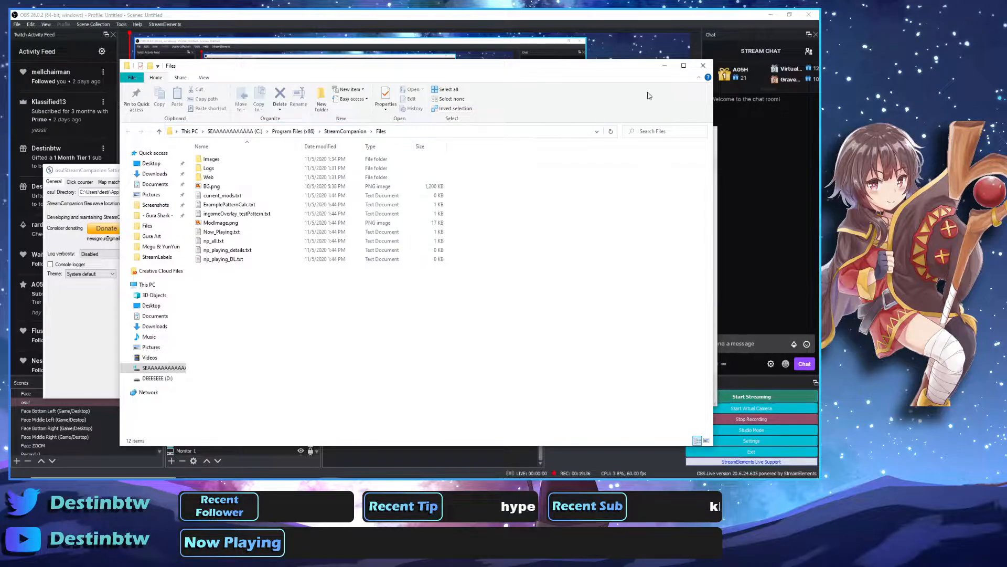
{"action": "left_click", "coordinate": [665, 69]}
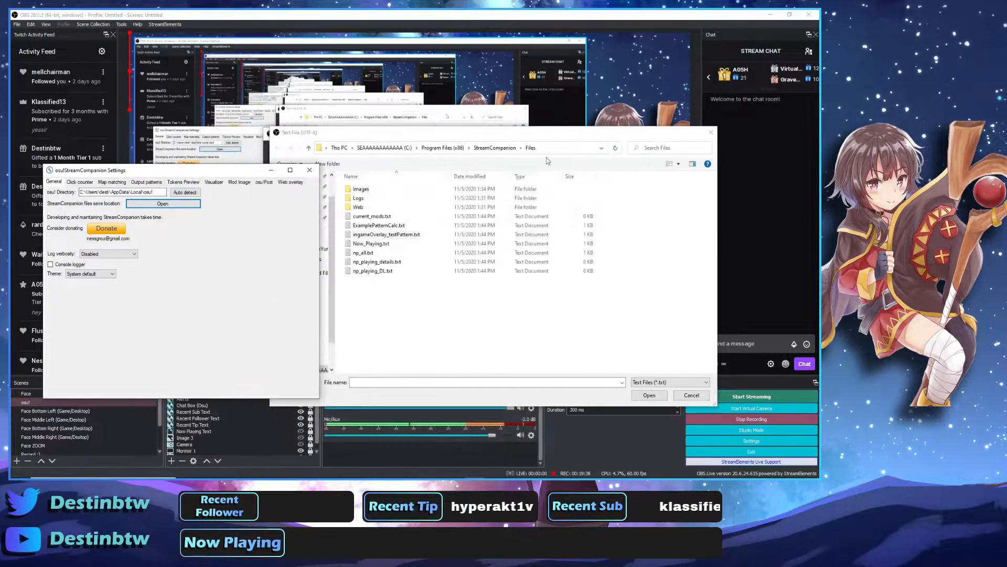
Return to the OBS file selection dialog, reposition it and select Now_Playing.txt from StreamCompanion's Files folder.
{"action": "left_click", "coordinate": [389, 329]}
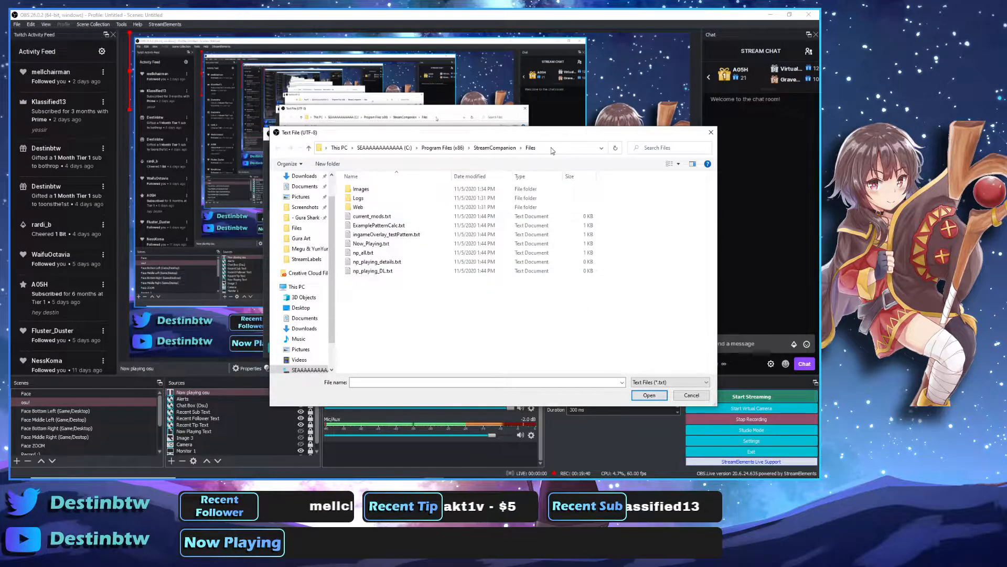
{"action": "left_click_drag", "start_coordinate": [464, 134], "coordinate": [298, 193]}
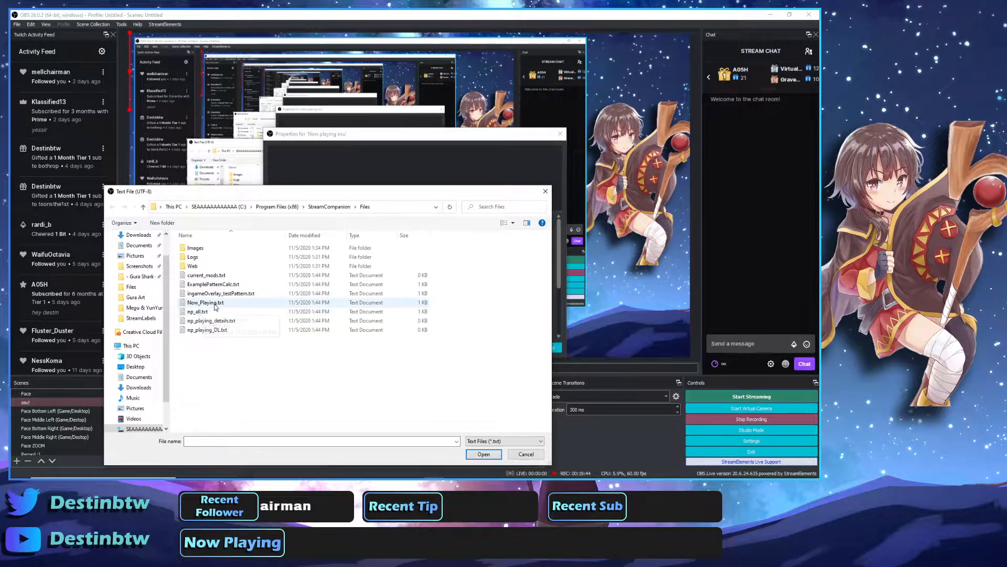
{"action": "left_click", "coordinate": [241, 305]}
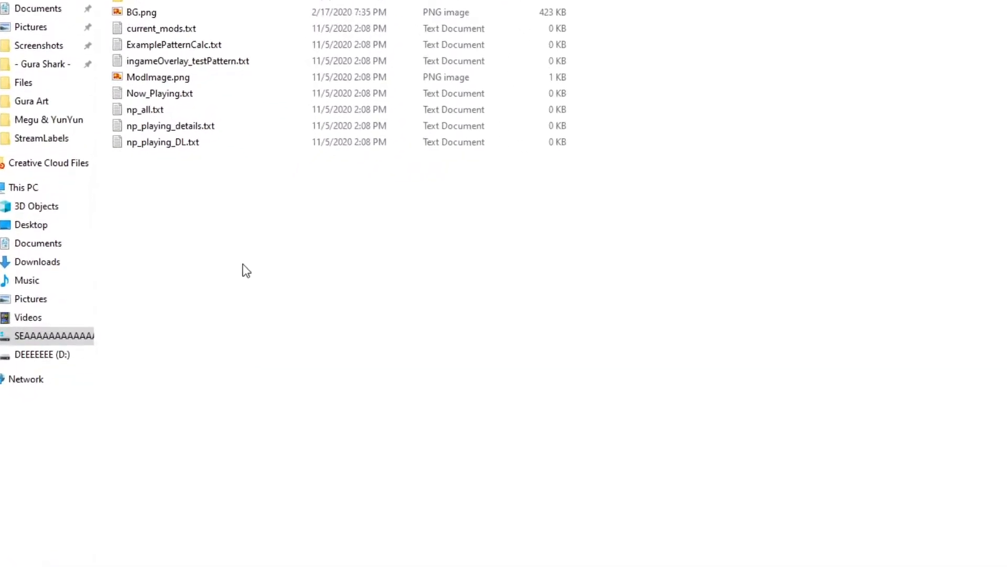
Create a new text document named "(whatever the name of your file is).txt" in StreamCompanion's Files folder.
{"action": "right_click", "coordinate": [90, 308]}
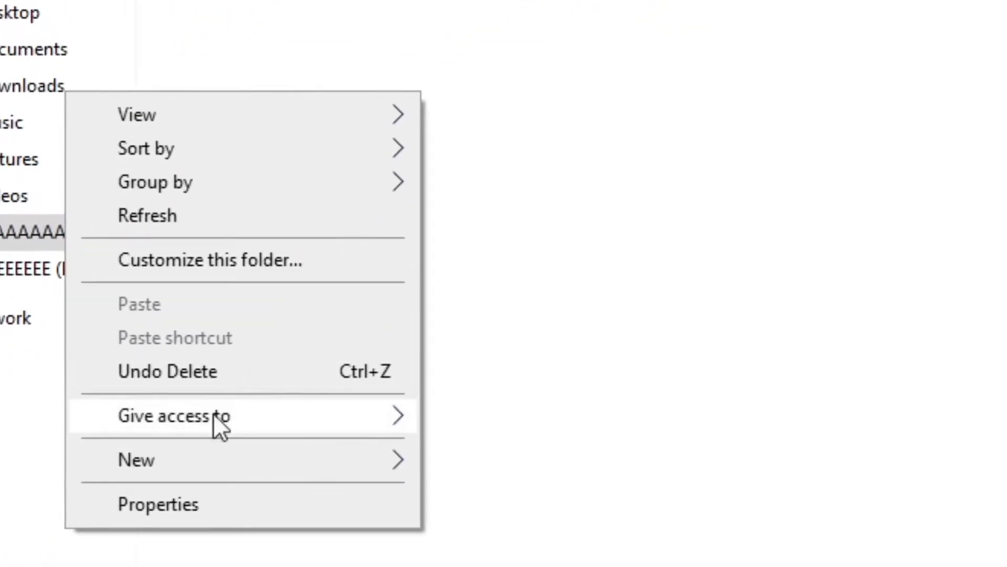
{"action": "mouse_move", "coordinate": [197, 460]}
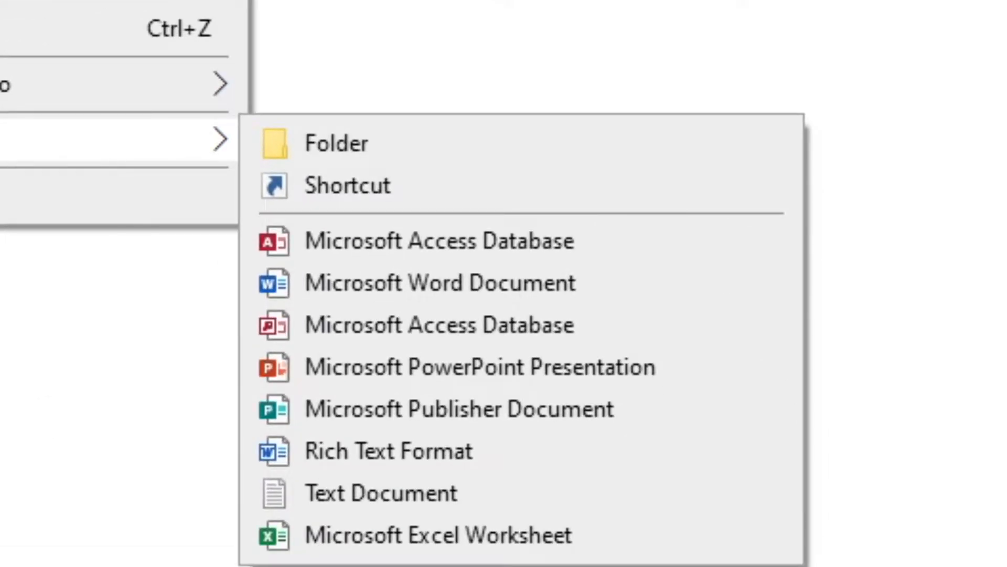
{"action": "left_click", "coordinate": [387, 494]}
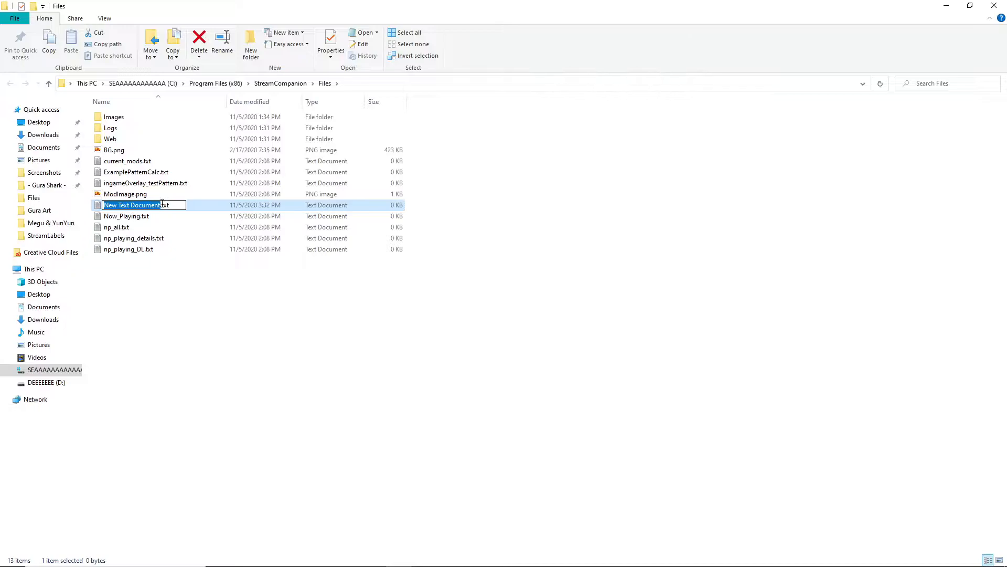
{"action": "key", "text": "BackSpace"}
{"action": "type", "text": "(what"}
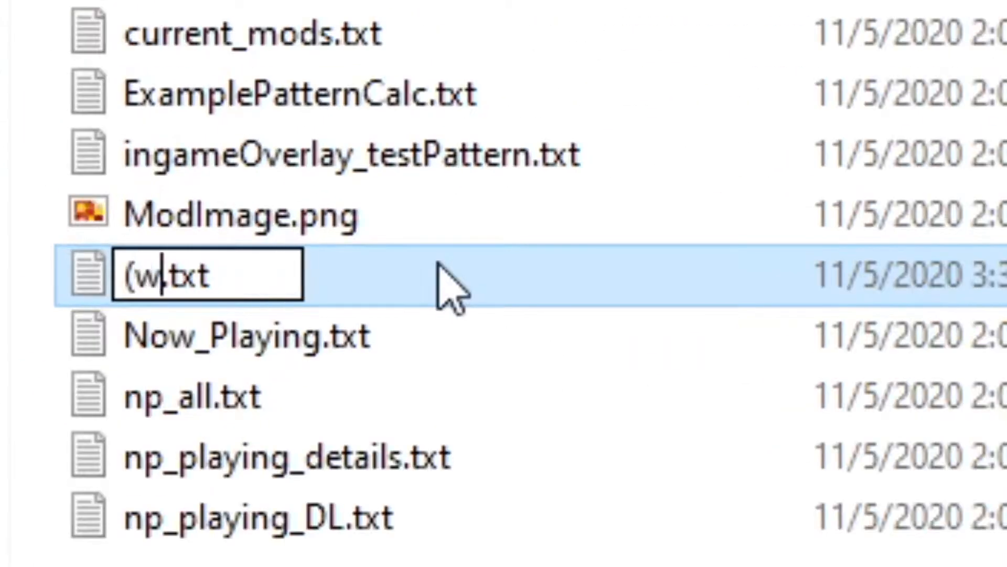
{"action": "type", "text": "ever the na"}
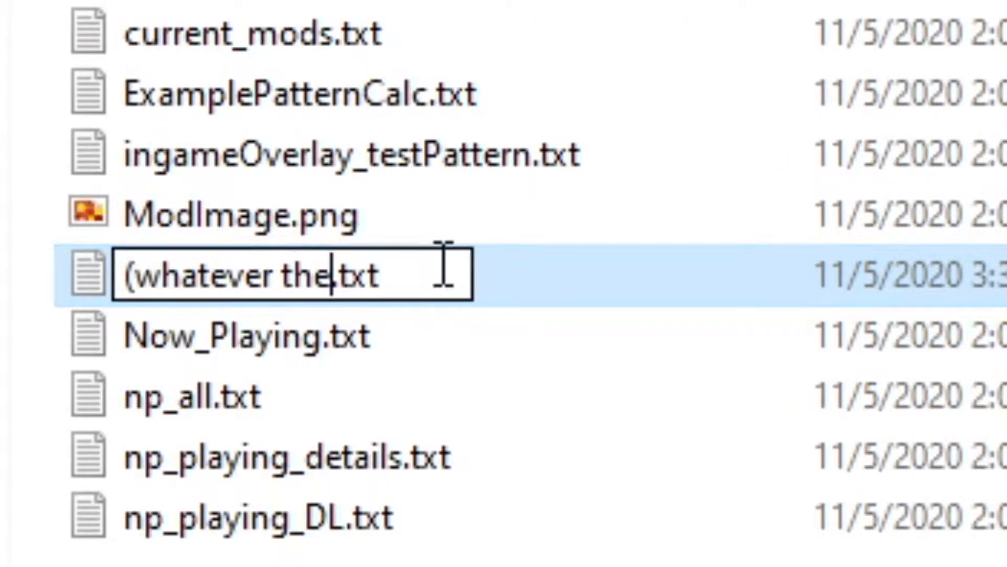
{"action": "type", "text": "me of your "}
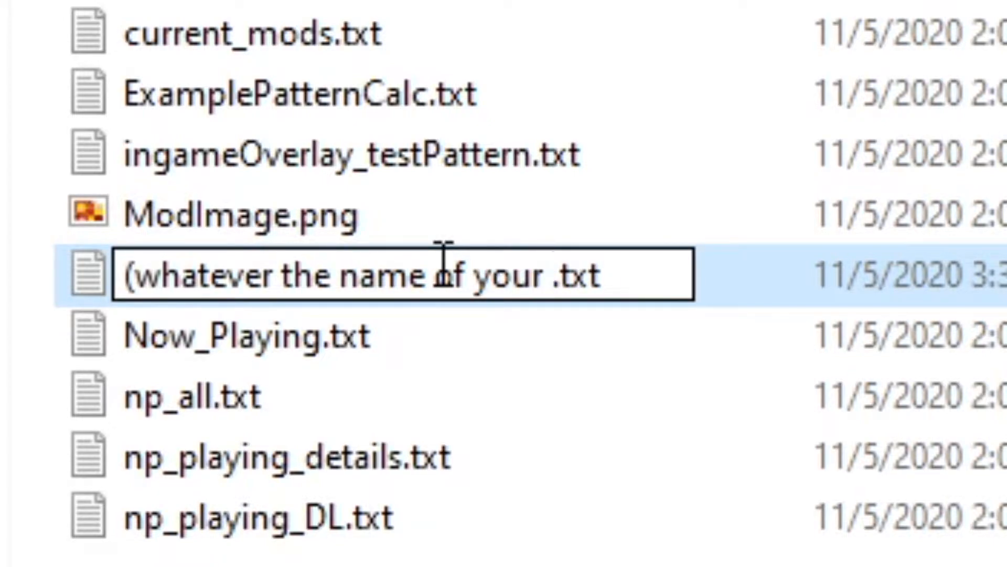
{"action": "type", "text": "file is"}
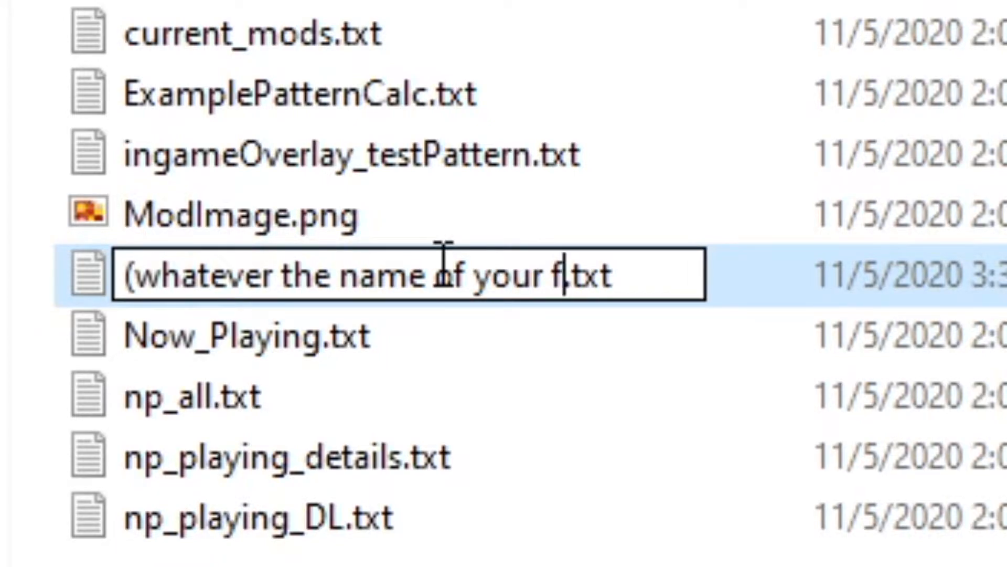
{"action": "type", "text": ")"}
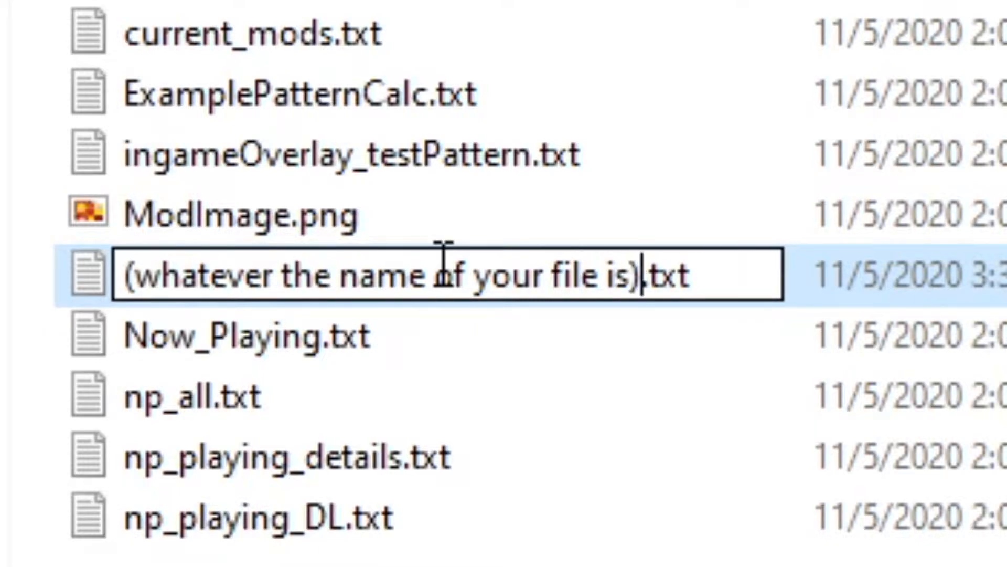
{"action": "left_click_drag", "start_coordinate": [641, 274], "coordinate": [96, 303]}
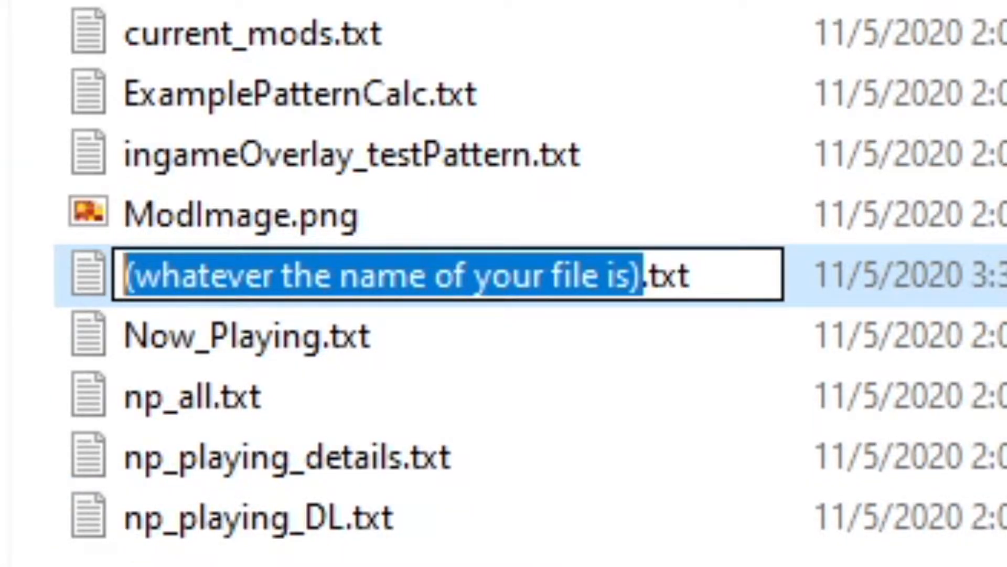
{"action": "key", "text": "Return"}
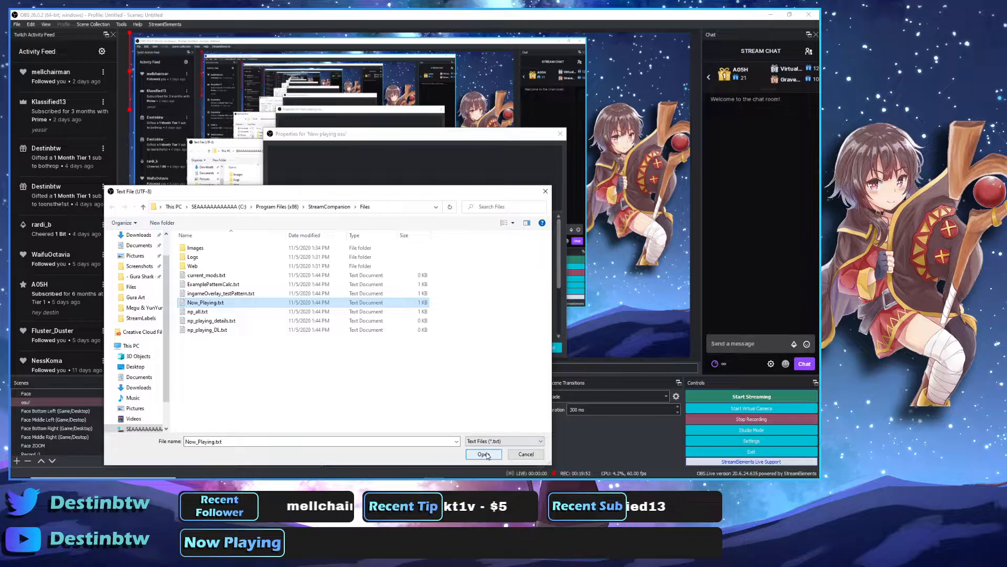
Load Now_Playing.txt into the OBS text source, accept its properties, and shrink and place the text beside the Now Playing label.
{"action": "key", "text": "Return"}
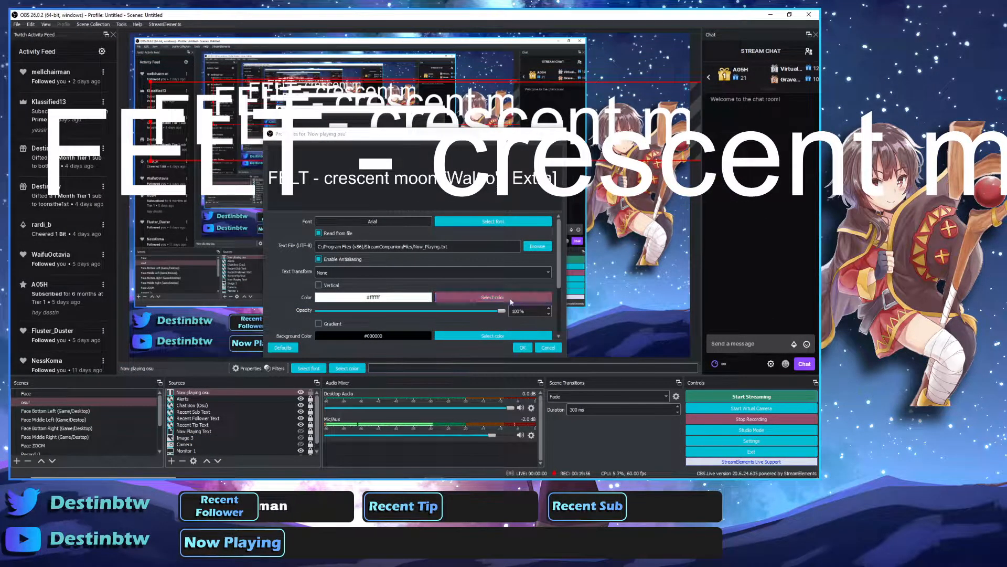
{"action": "left_click", "coordinate": [518, 347]}
{"action": "left_click_drag", "start_coordinate": [154, 88], "coordinate": [197, 253]}
{"action": "left_click_drag", "start_coordinate": [138, 233], "coordinate": [304, 336]}
{"action": "left_click_drag", "start_coordinate": [361, 350], "coordinate": [349, 350]}
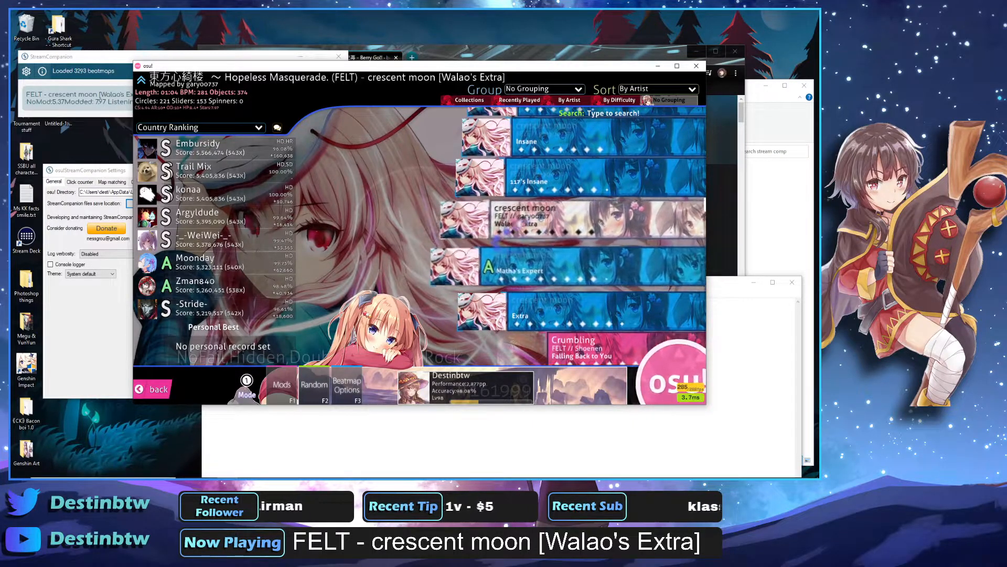
In osu!, reset all selected mods and close the mod selection.
{"action": "left_click", "coordinate": [291, 383]}
{"action": "key", "text": "1"}
{"action": "key", "text": "2"}
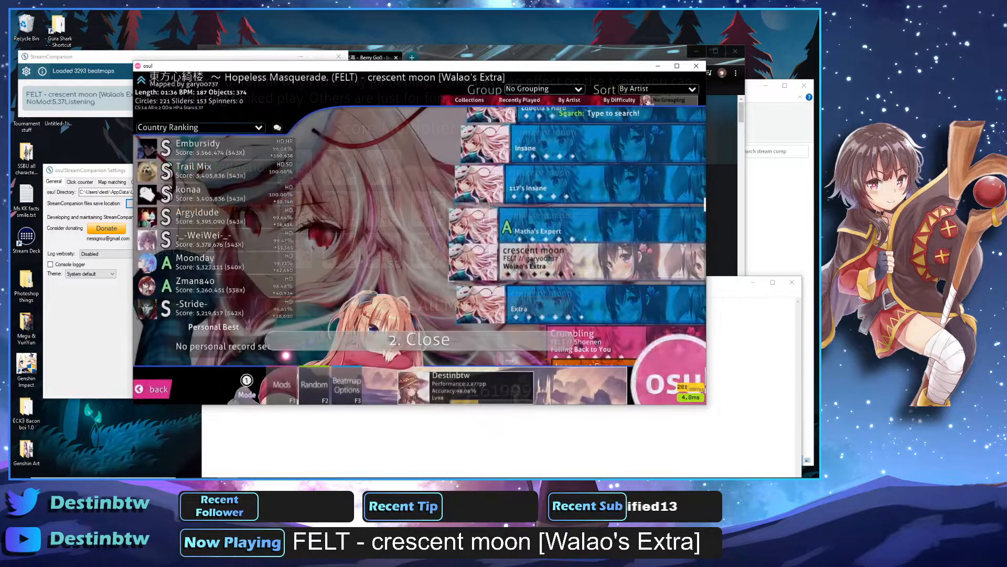
Select several osu! maps in turn, including crescent moon, Snake Eyes and Airborne Robots, to check the Now Playing text updates.
{"action": "left_click", "coordinate": [536, 229]}
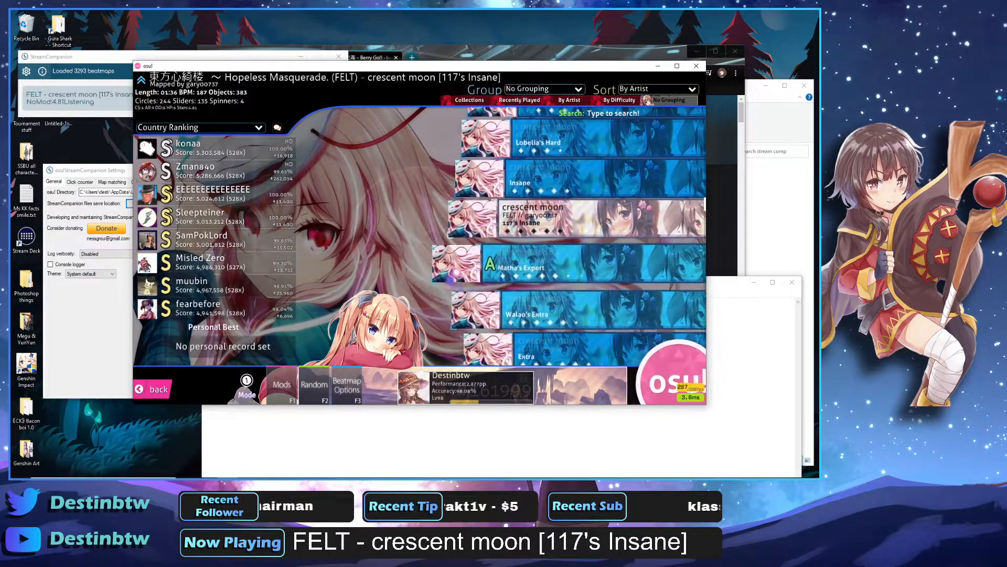
{"action": "scroll", "coordinate": [534, 221], "scroll_direction": "up", "scroll_amount": 2}
{"action": "left_click", "coordinate": [541, 216]}
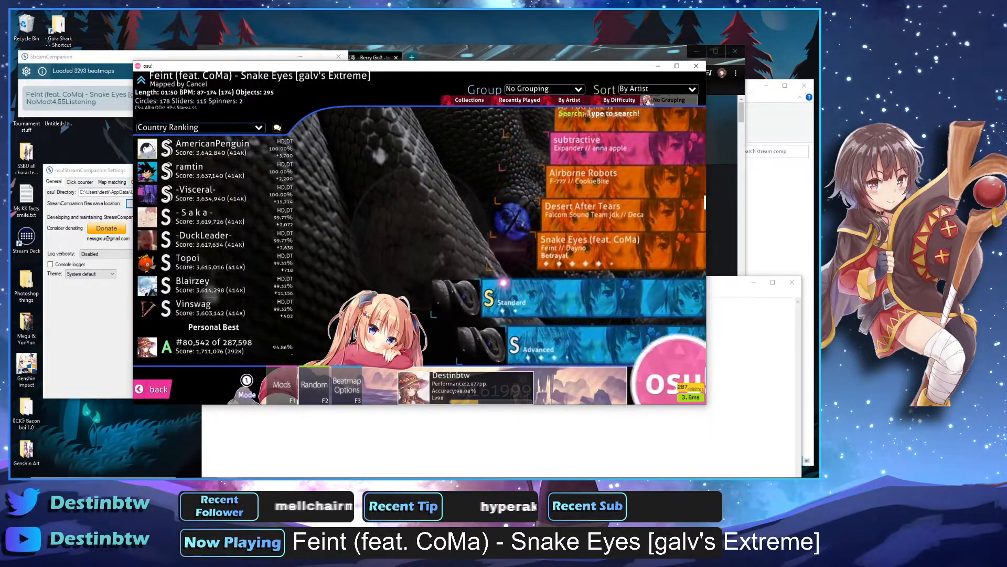
{"action": "left_click", "coordinate": [503, 283]}
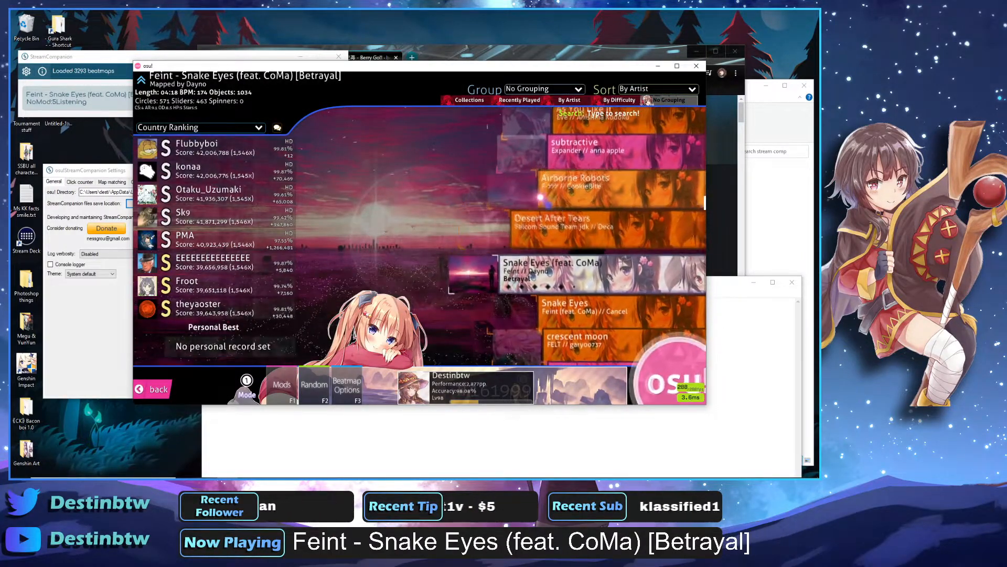
{"action": "left_click", "coordinate": [544, 197]}
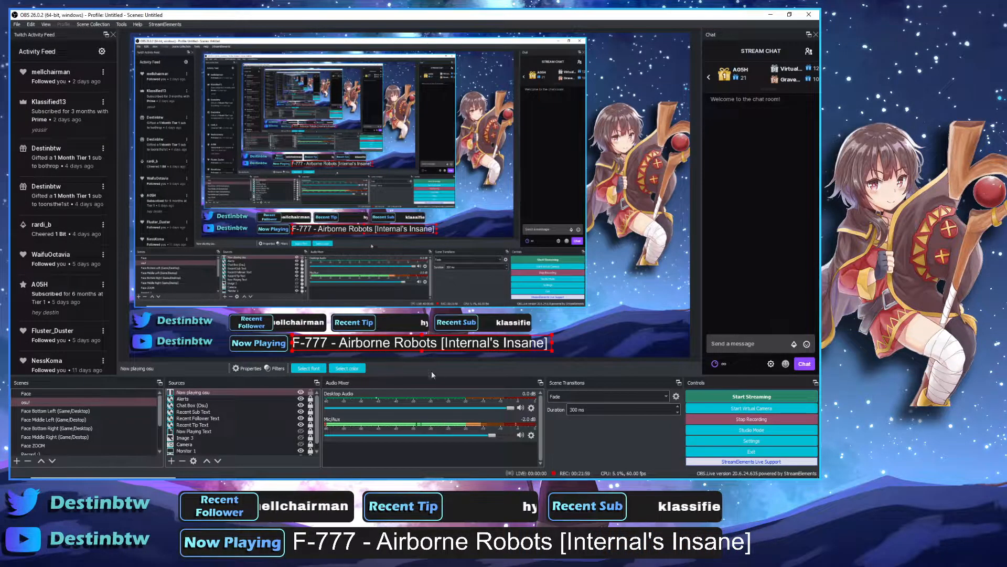
In OBS, open the filters of the "Now playing osu" source and add a Scroll filter with the default name.
{"action": "left_click", "coordinate": [248, 392]}
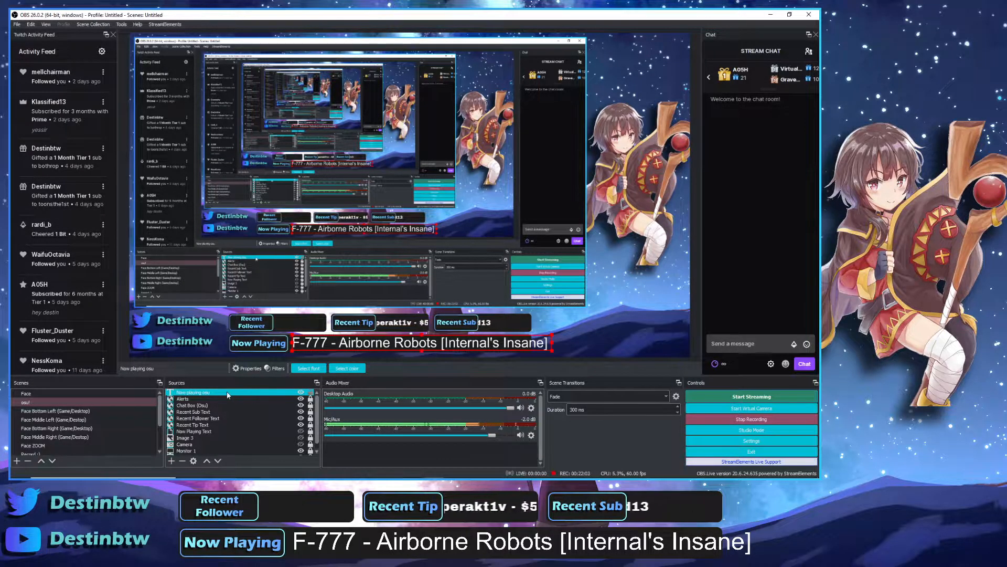
{"action": "right_click", "coordinate": [273, 393]}
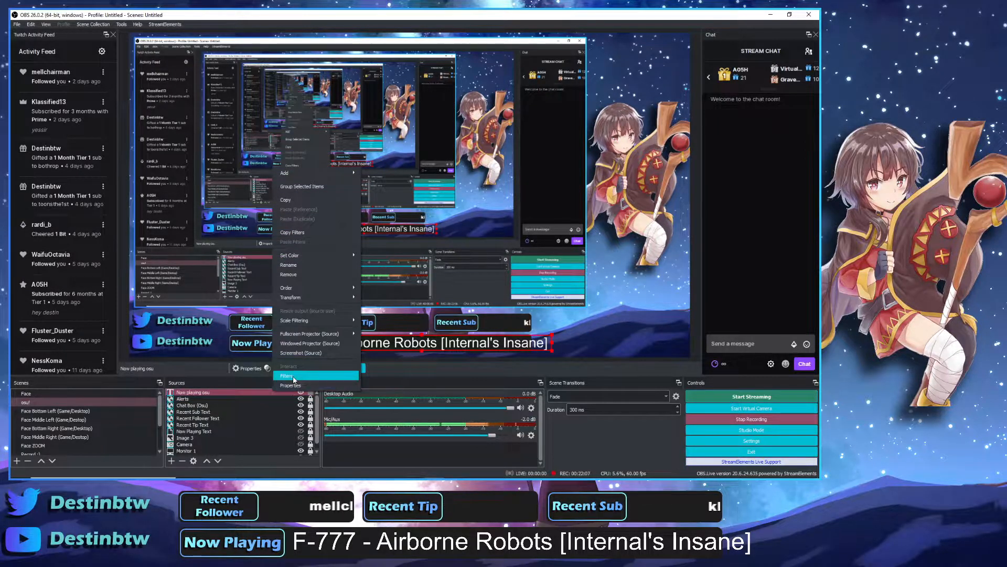
{"action": "left_click", "coordinate": [293, 376]}
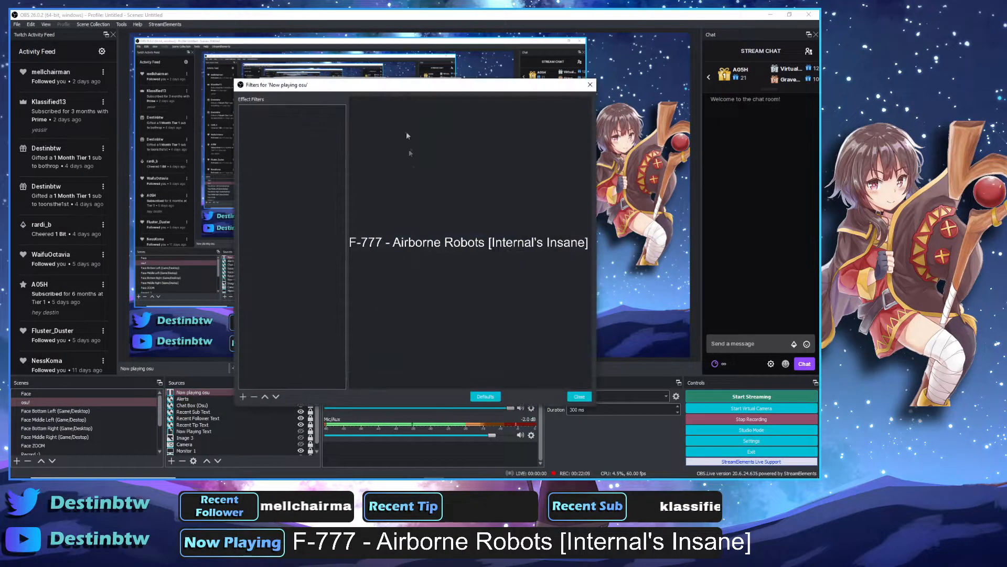
{"action": "left_click_drag", "start_coordinate": [396, 89], "coordinate": [459, 69]}
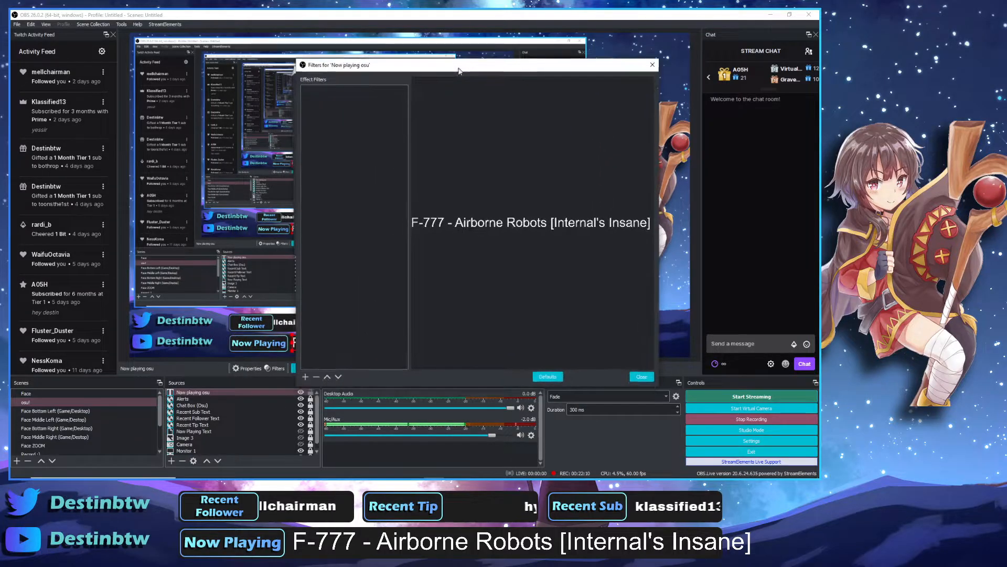
{"action": "left_click", "coordinate": [305, 377]}
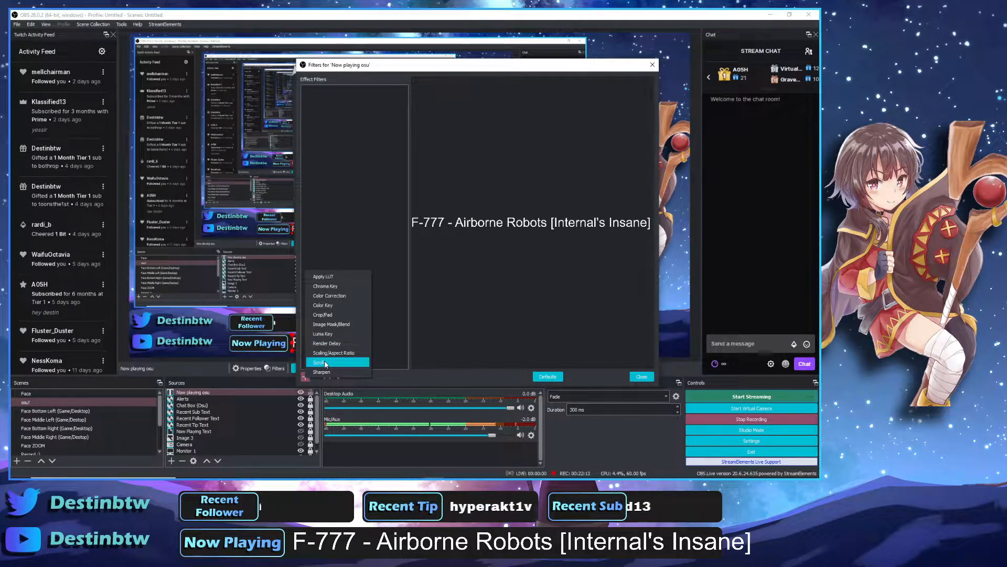
{"action": "left_click", "coordinate": [323, 362]}
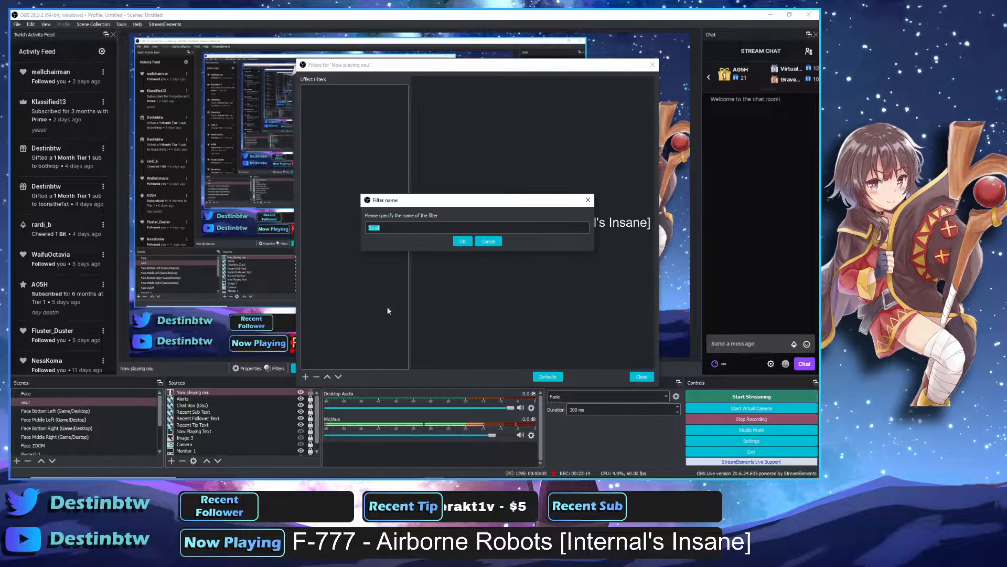
{"action": "left_click", "coordinate": [462, 242]}
{"action": "left_click_drag", "start_coordinate": [492, 67], "coordinate": [603, 50]}
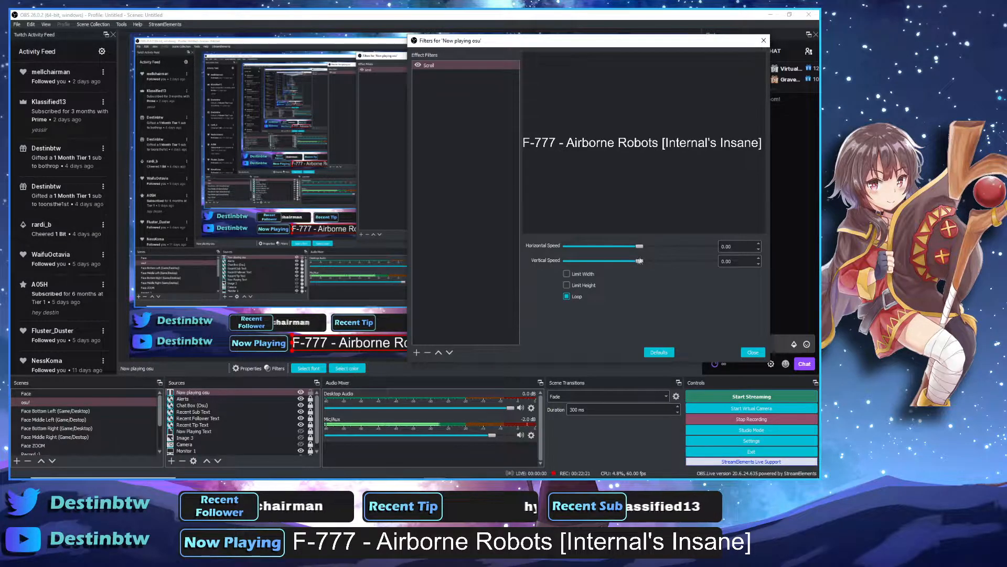
Try a vertical scroll speed of about 305 on the Scroll filter and reset it to 0.
{"action": "left_click_drag", "start_coordinate": [595, 57], "coordinate": [652, 28]}
{"action": "left_click_drag", "start_coordinate": [673, 248], "coordinate": [713, 251]}
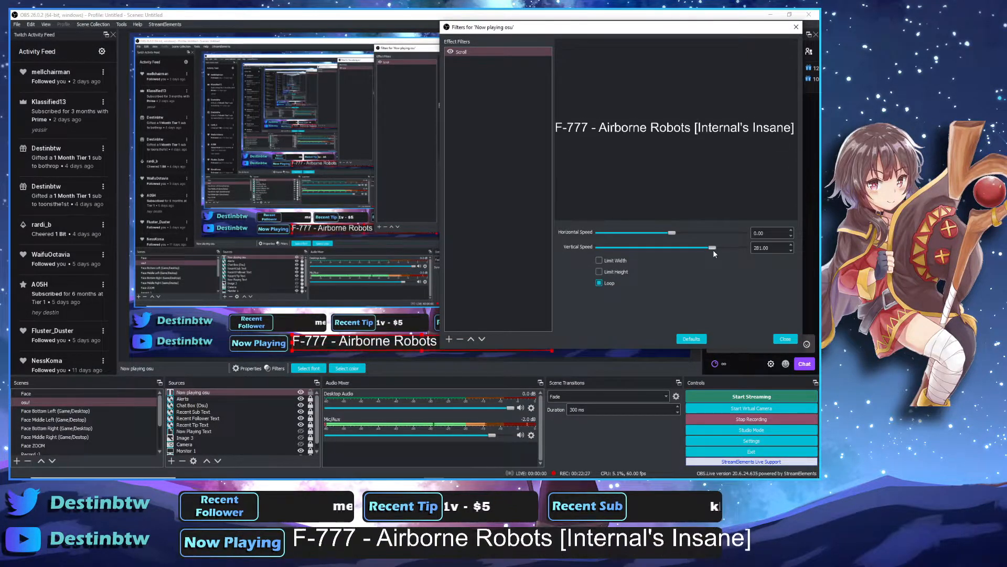
{"action": "left_click_drag", "start_coordinate": [713, 249], "coordinate": [716, 249]}
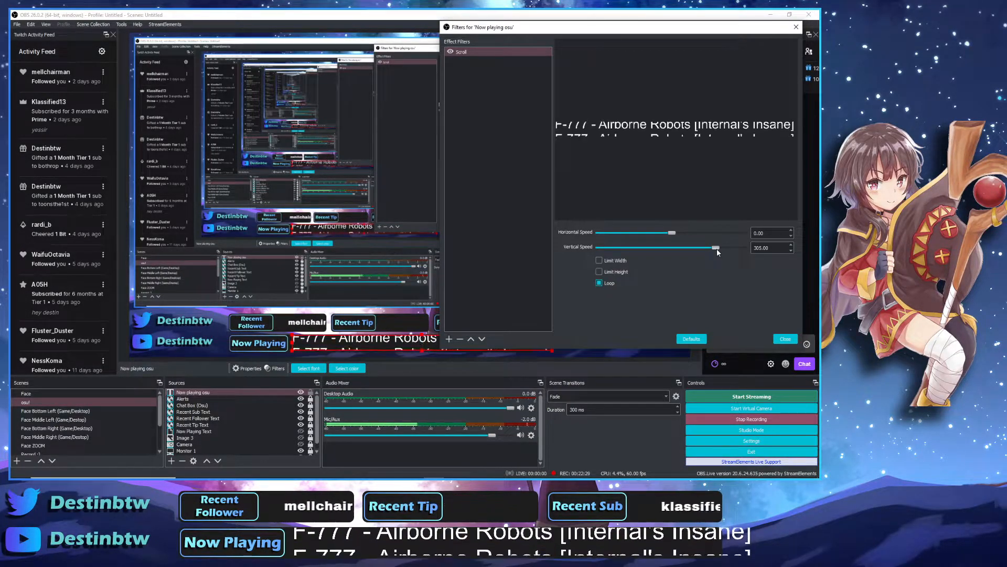
{"action": "left_click", "coordinate": [757, 248]}
{"action": "left_click_drag", "start_coordinate": [771, 248], "coordinate": [714, 248]}
{"action": "type", "text": "0"}
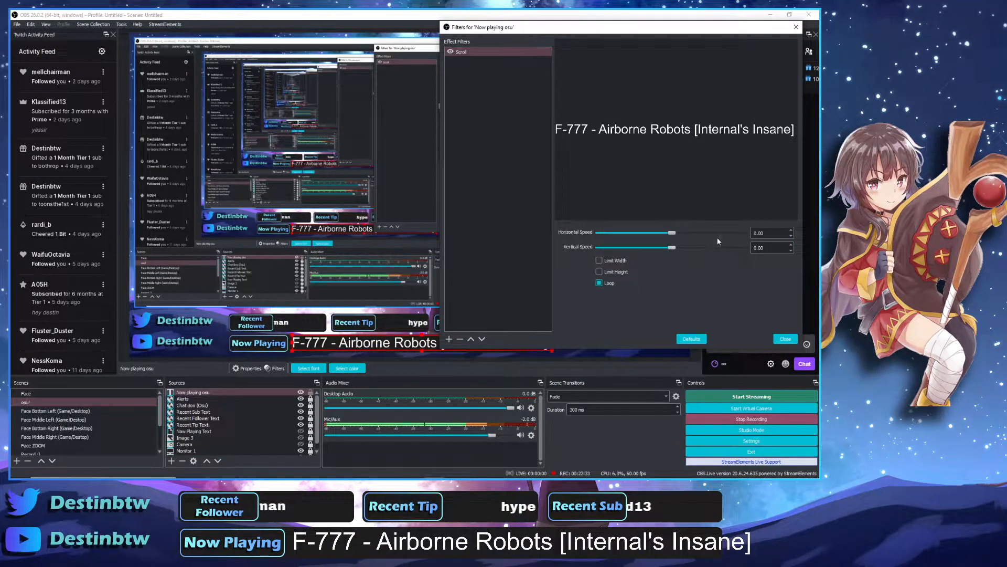
Try a negative horizontal speed and 50 on the Scroll filter, and set the horizontal speed to 150.
{"action": "left_click_drag", "start_coordinate": [625, 28], "coordinate": [208, 20]}
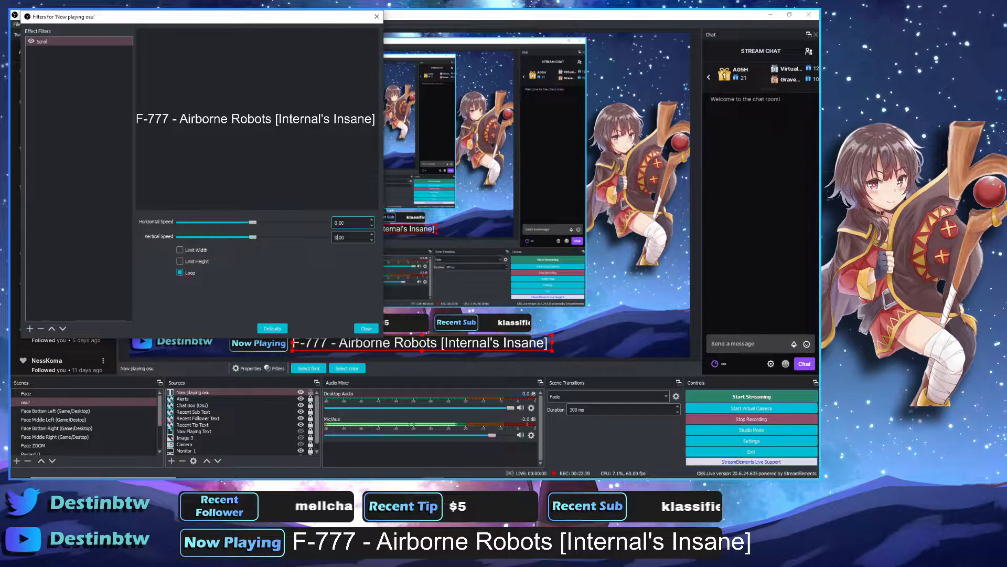
{"action": "left_click_drag", "start_coordinate": [253, 223], "coordinate": [211, 225]}
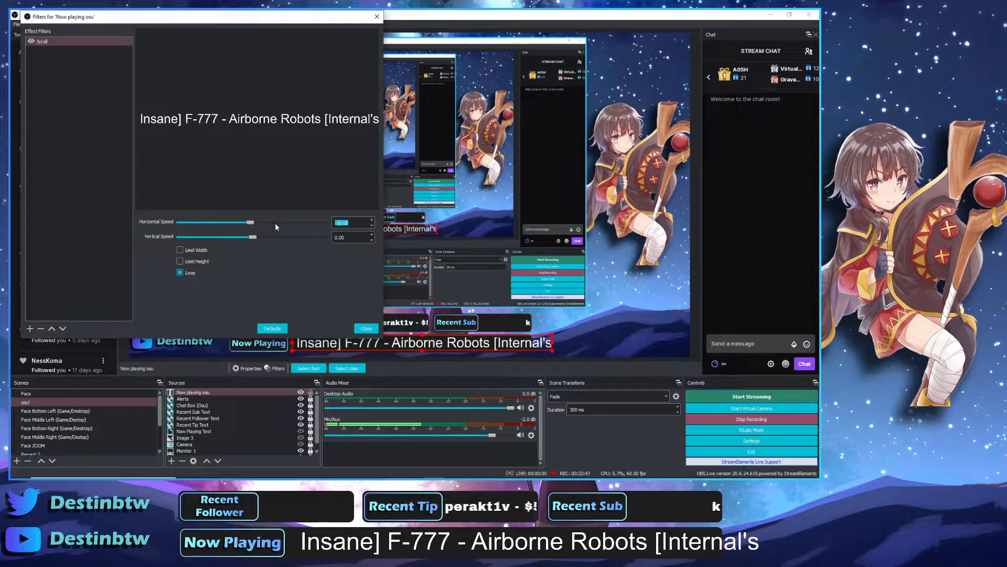
{"action": "type", "text": "0"}
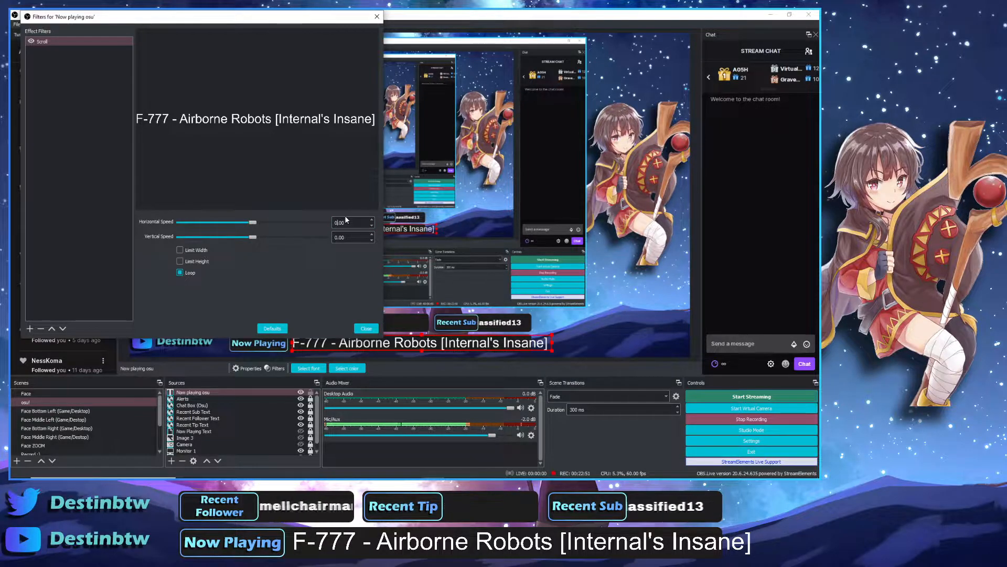
{"action": "type", "text": "50"}
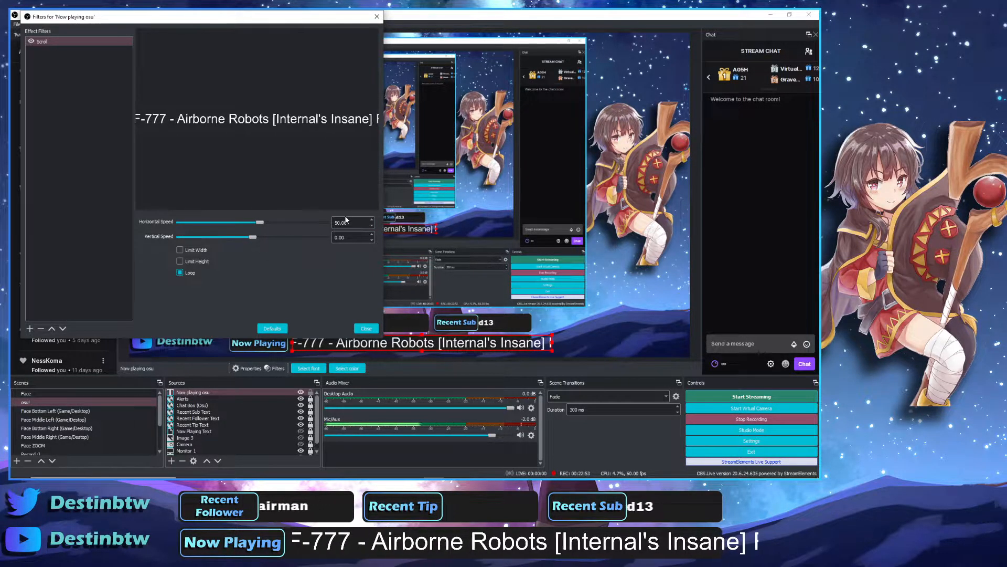
{"action": "key", "text": "BackSpace"}
{"action": "key", "text": "BackSpace"}
{"action": "type", "text": "15"}
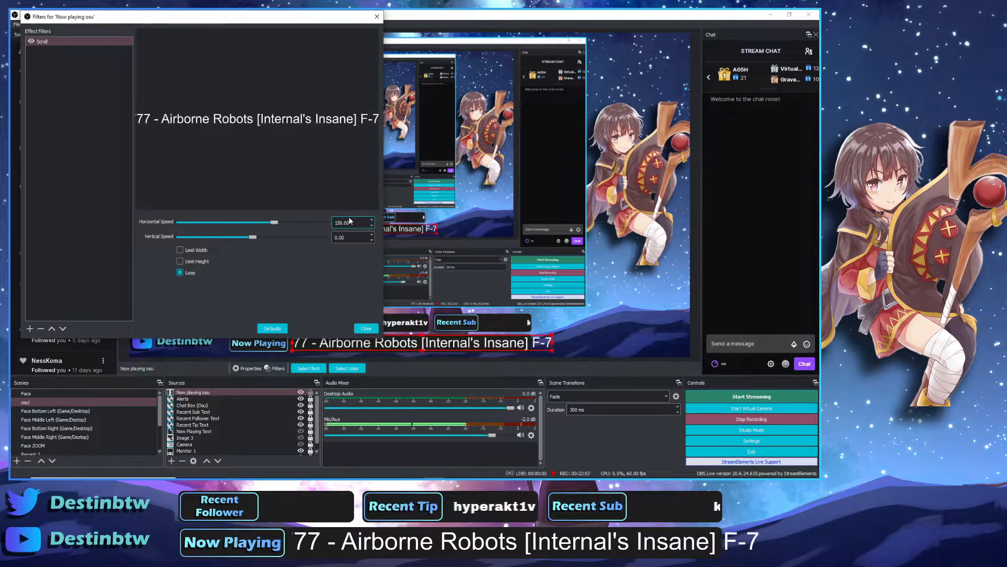
Move the filters window aside, close it, and bring up StreamCompanion's output patterns settings.
{"action": "left_click_drag", "start_coordinate": [257, 16], "coordinate": [639, 67]}
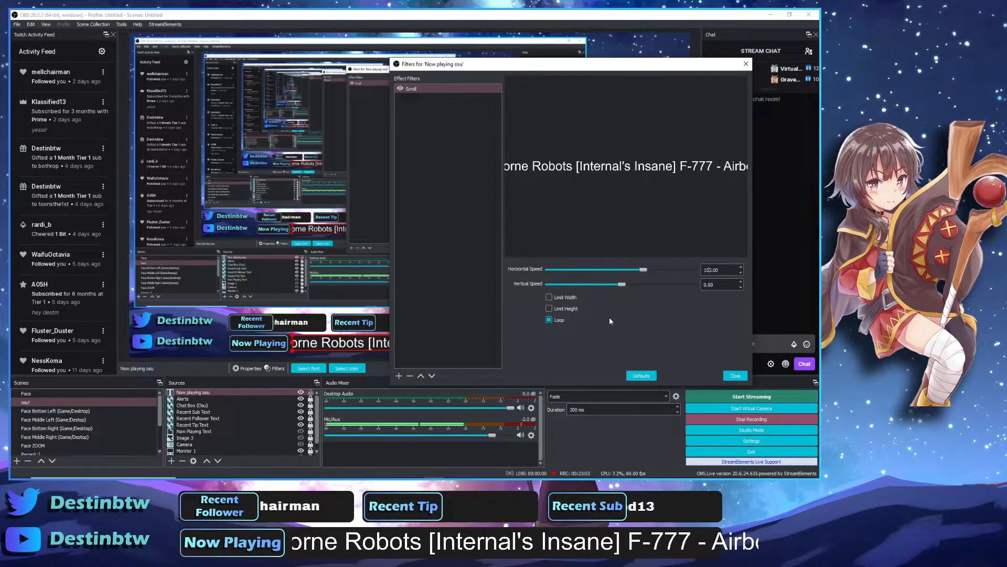
{"action": "left_click_drag", "start_coordinate": [536, 68], "coordinate": [153, 73]}
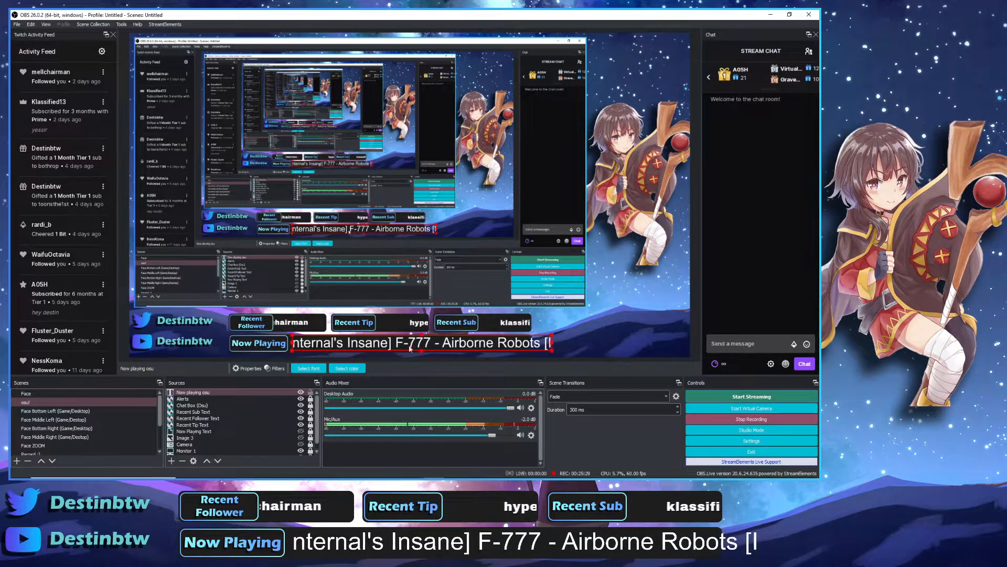
{"action": "mouse_move", "coordinate": [354, 474]}
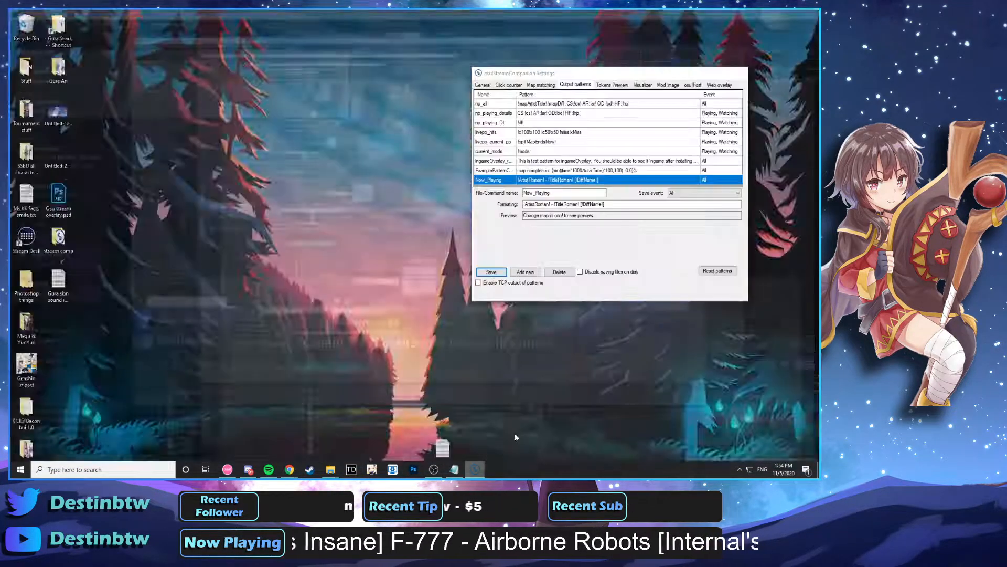
Bring up OBS, shift the StreamCompanion settings window over its preview, and minimize the settings window.
{"action": "left_click", "coordinate": [515, 433]}
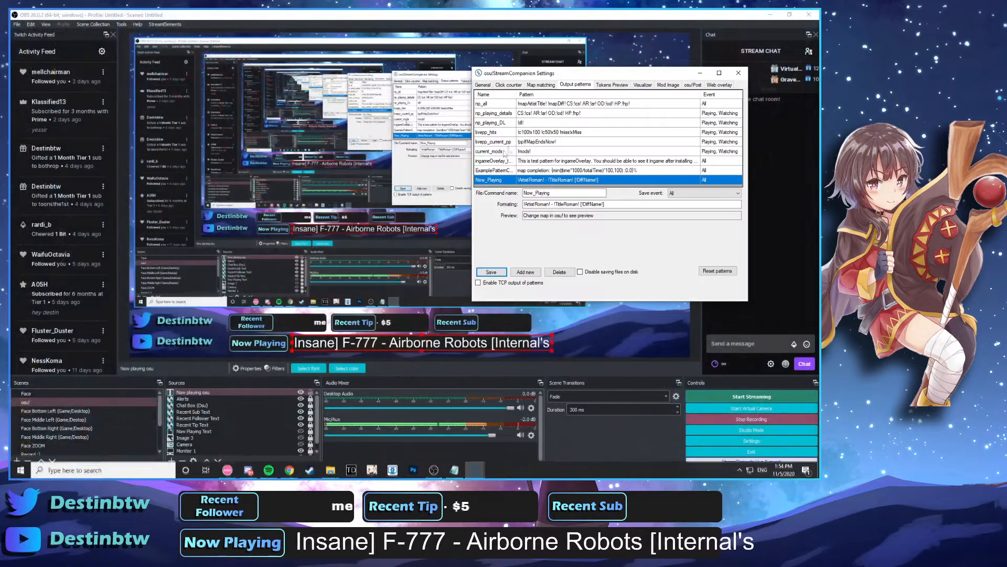
{"action": "left_click_drag", "start_coordinate": [568, 74], "coordinate": [530, 85]}
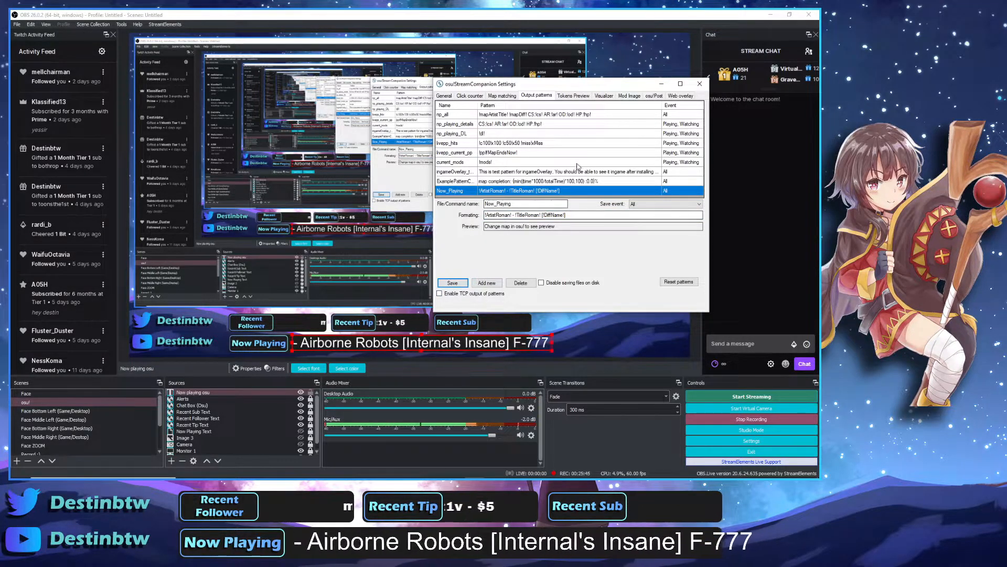
{"action": "left_click", "coordinate": [661, 84]}
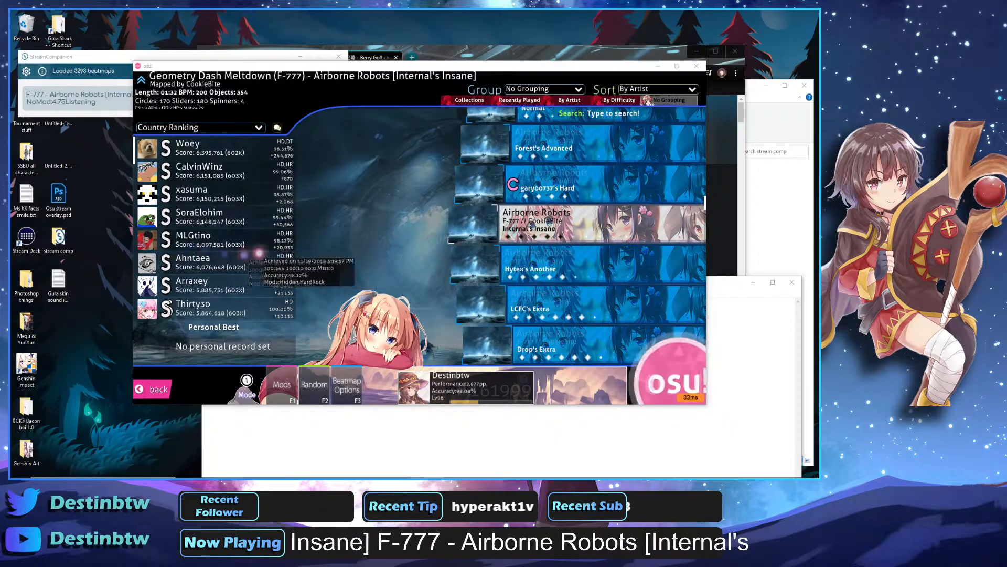
In osu!, browse the song list and select the Extra difficulty of Cookie-Butter-Choco-Cookie by Elmo and Cookie Monster.
{"action": "scroll", "coordinate": [553, 278], "scroll_direction": "up", "scroll_amount": 10}
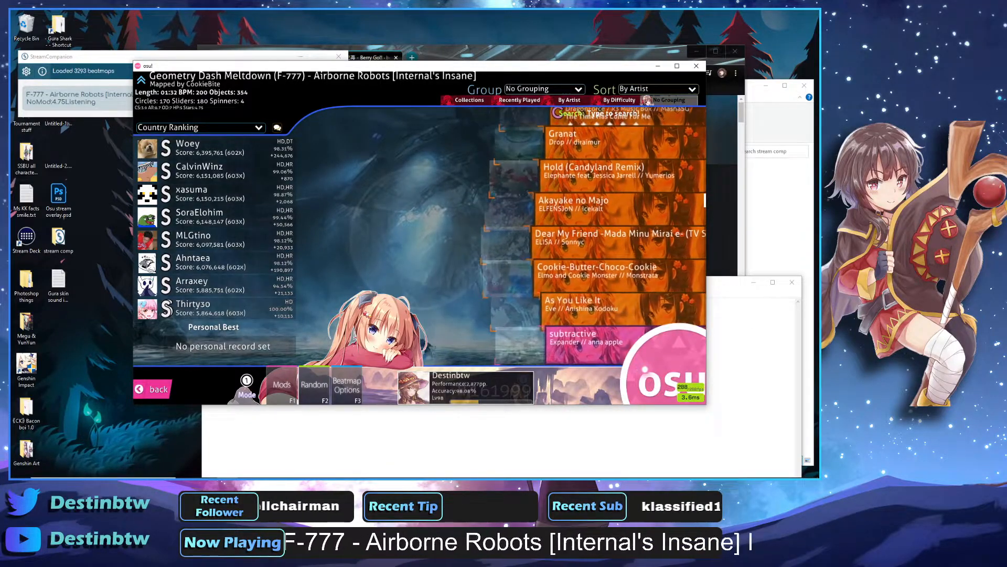
{"action": "scroll", "coordinate": [643, 371], "scroll_direction": "down", "scroll_amount": 3}
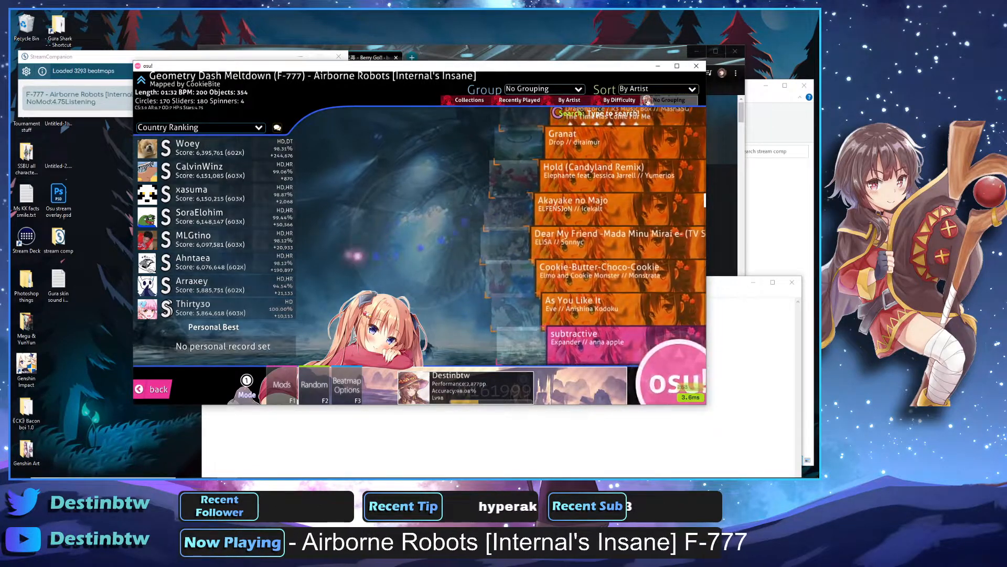
{"action": "scroll", "coordinate": [582, 267], "scroll_direction": "down", "scroll_amount": 6}
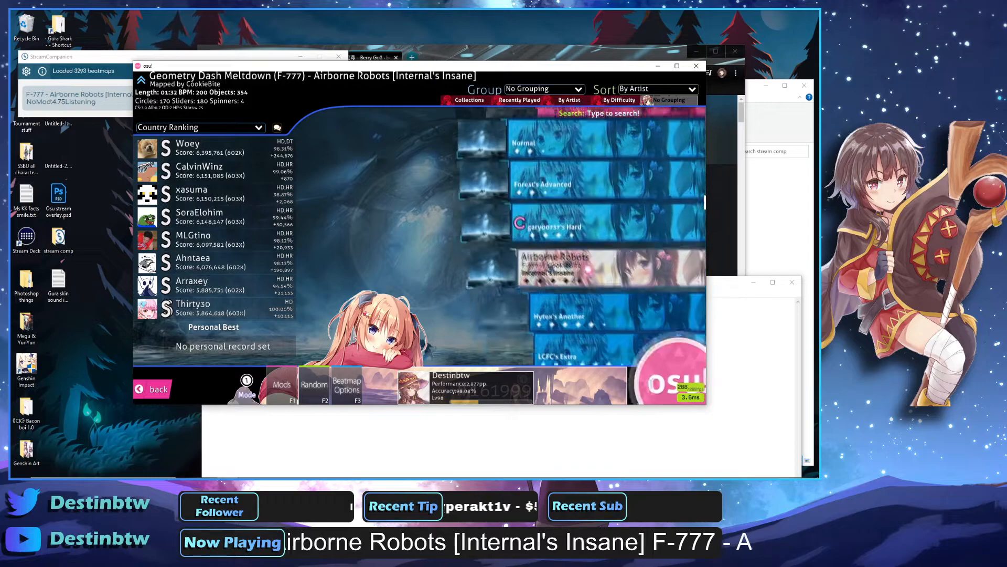
{"action": "scroll", "coordinate": [562, 263], "scroll_direction": "up", "scroll_amount": 3}
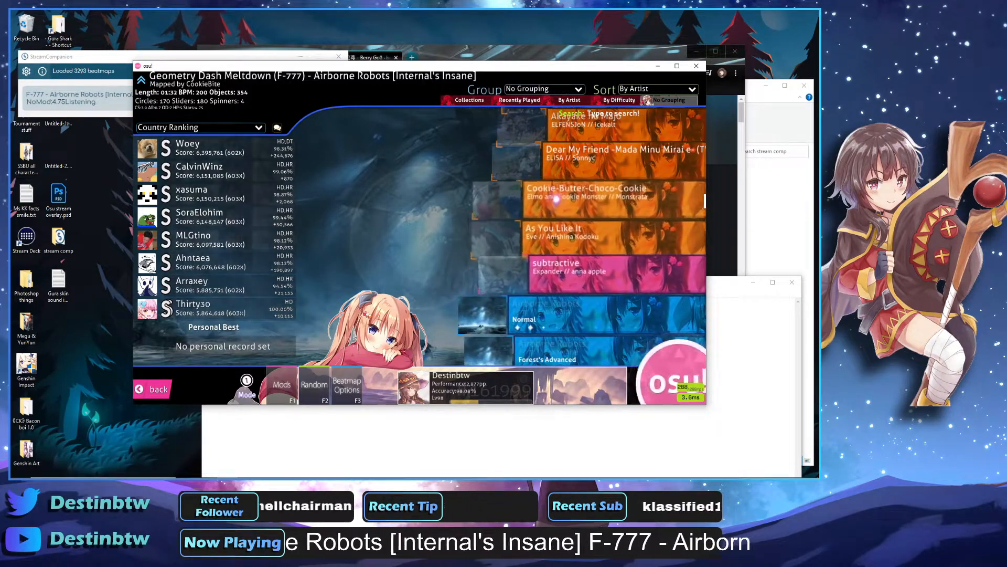
{"action": "left_click", "coordinate": [556, 198]}
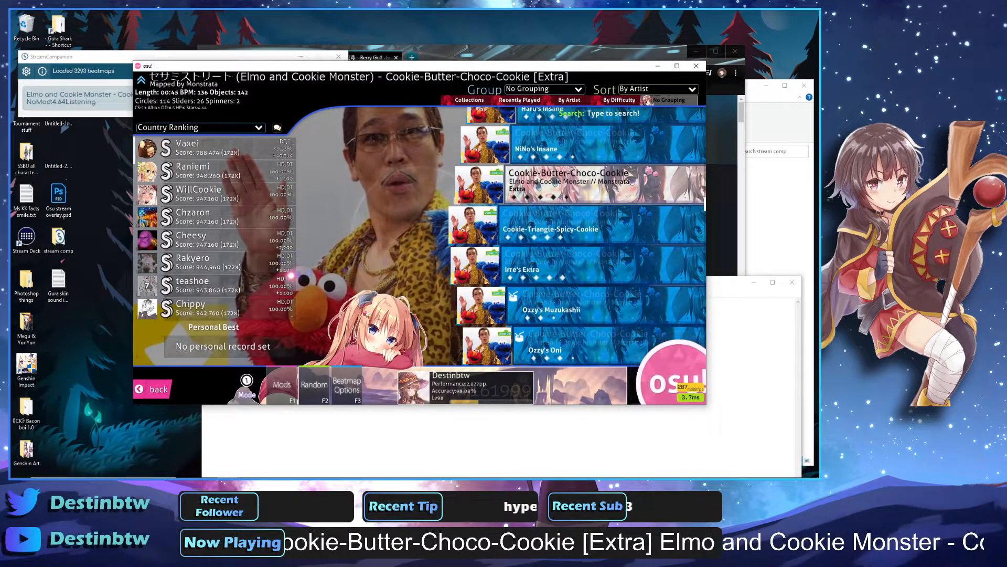
{"action": "mouse_move", "coordinate": [290, 274]}
{"action": "scroll", "coordinate": [464, 280], "scroll_direction": "up", "scroll_amount": 3}
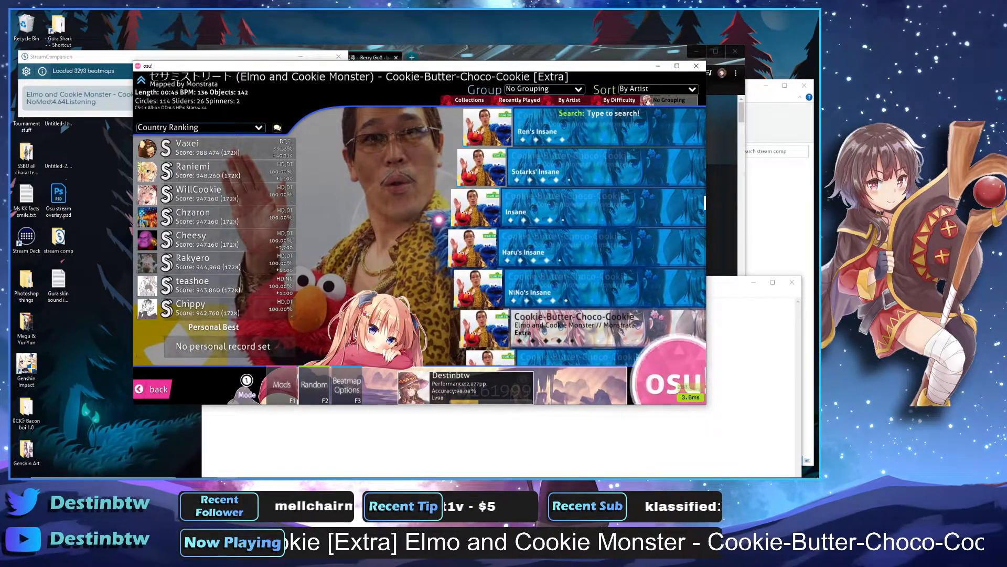
Switch to OBS, reopen the filters of the "Now playing osu" source, and move the filters window aside.
{"action": "left_click", "coordinate": [434, 478]}
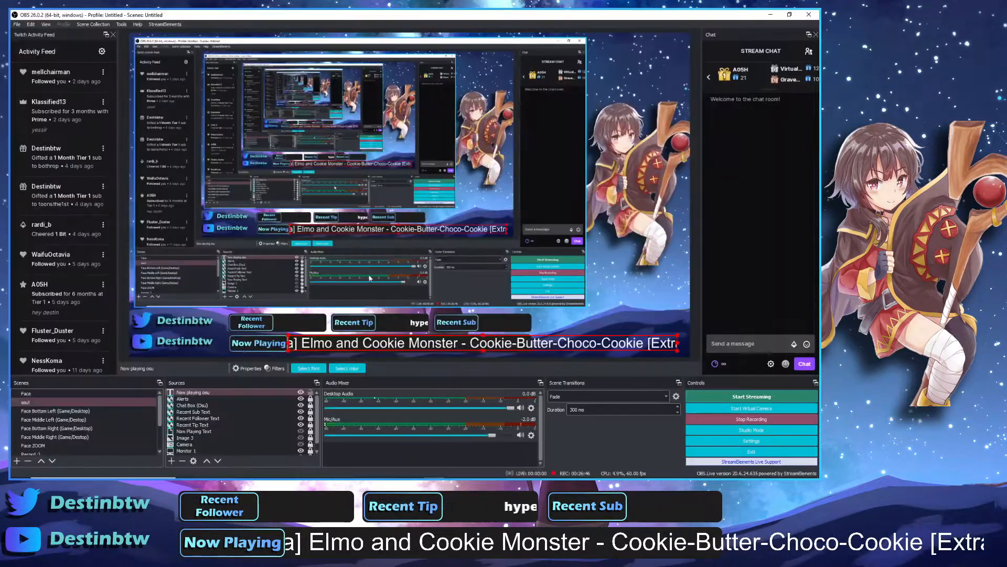
{"action": "right_click", "coordinate": [217, 392]}
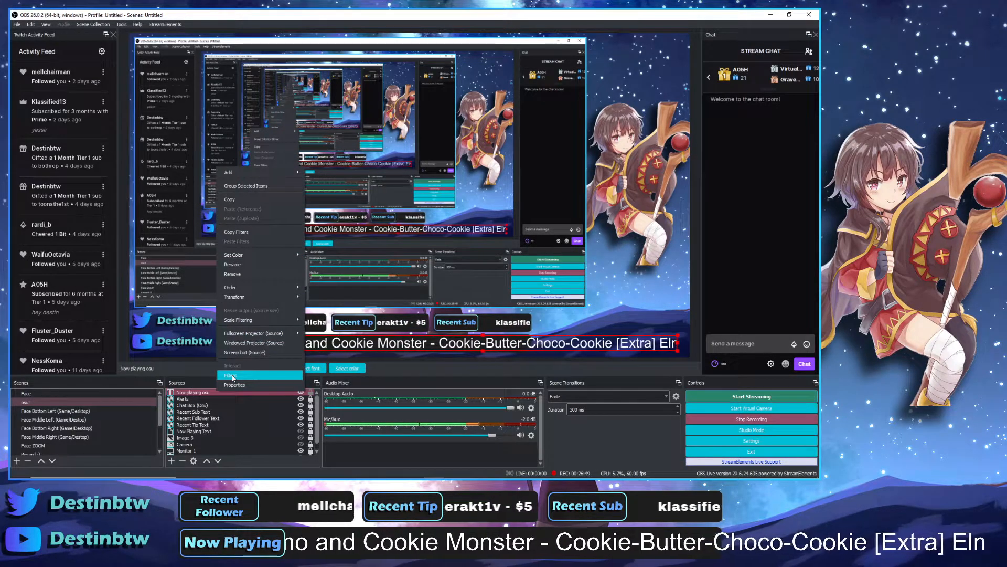
{"action": "left_click", "coordinate": [381, 366]}
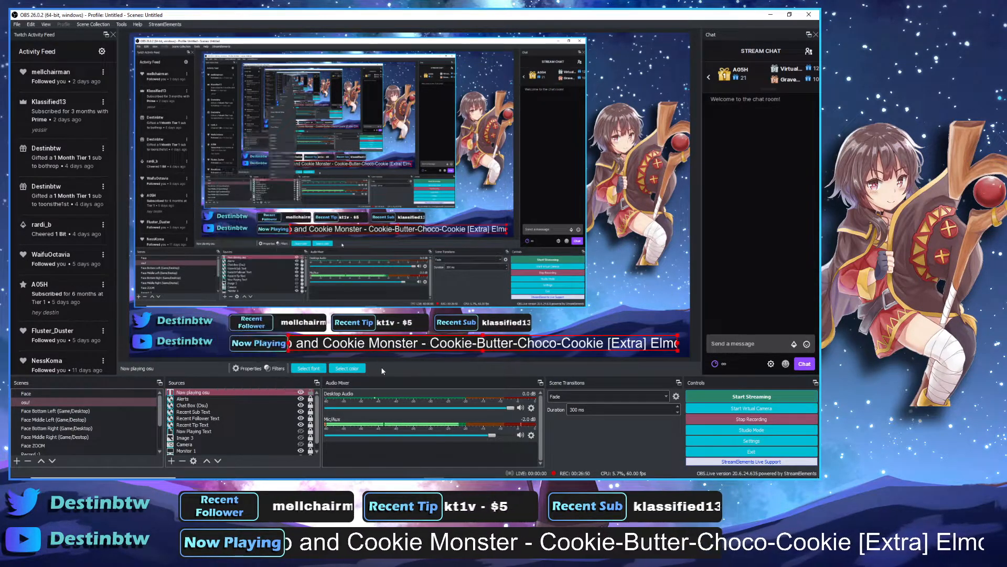
{"action": "left_click", "coordinate": [277, 368]}
{"action": "left_click_drag", "start_coordinate": [410, 86], "coordinate": [195, 18]}
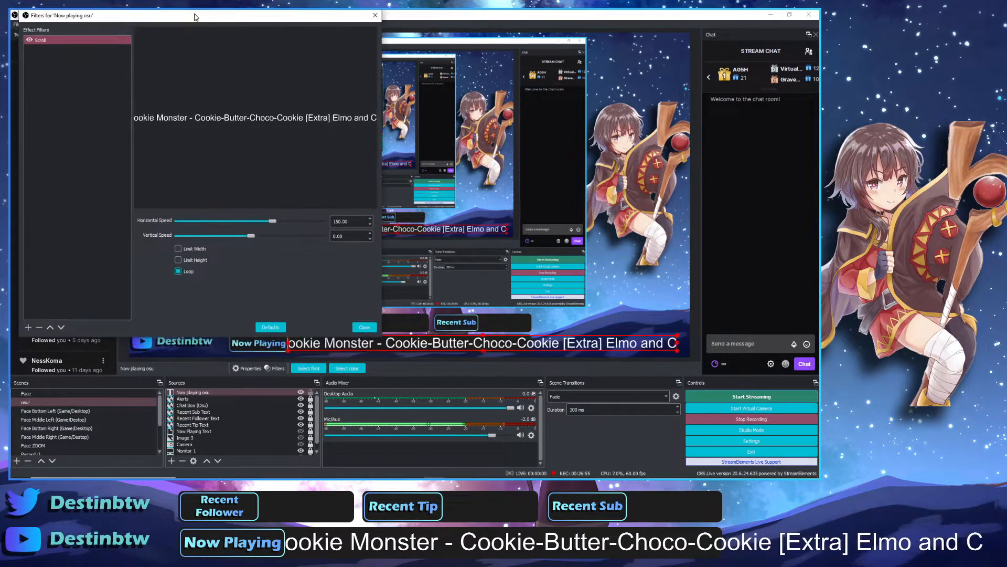
Enable Limit Width on the Scroll filter and set the width to 1000, with the filters window moved clear of the text.
{"action": "left_click", "coordinate": [178, 250]}
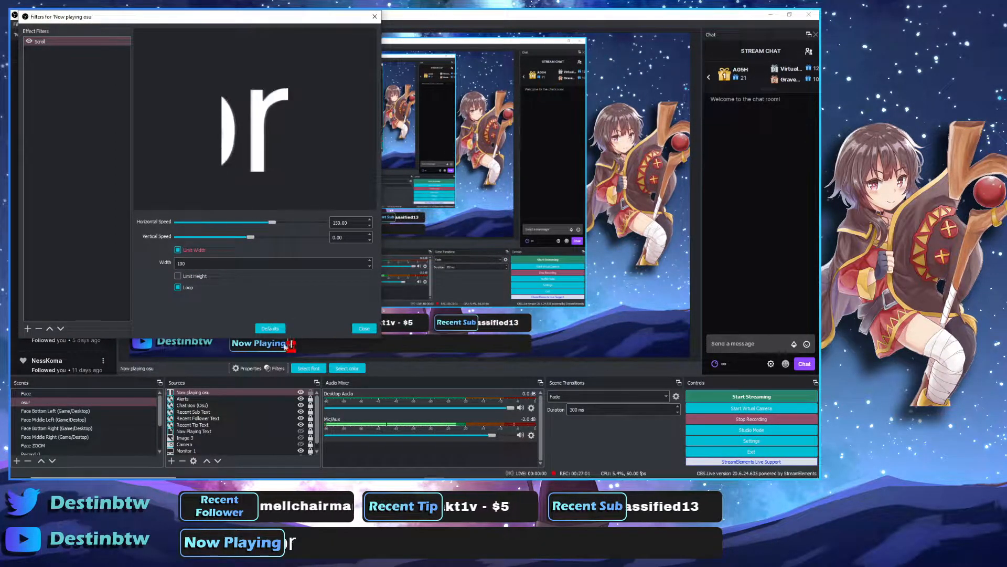
{"action": "double_click", "coordinate": [204, 263]}
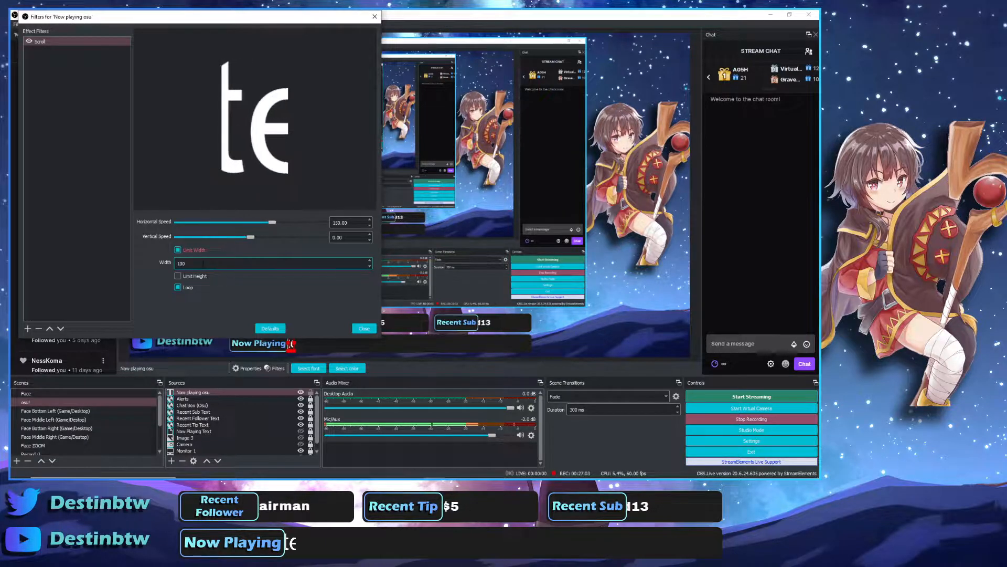
{"action": "left_click_drag", "start_coordinate": [287, 18], "coordinate": [718, 21]}
{"action": "left_click_drag", "start_coordinate": [627, 340], "coordinate": [626, 327]}
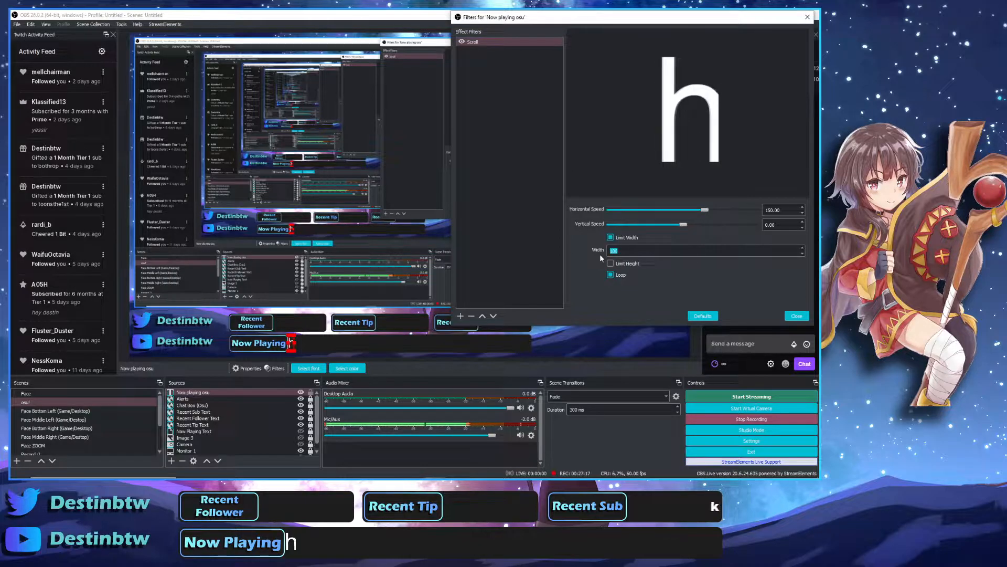
{"action": "type", "text": "000"}
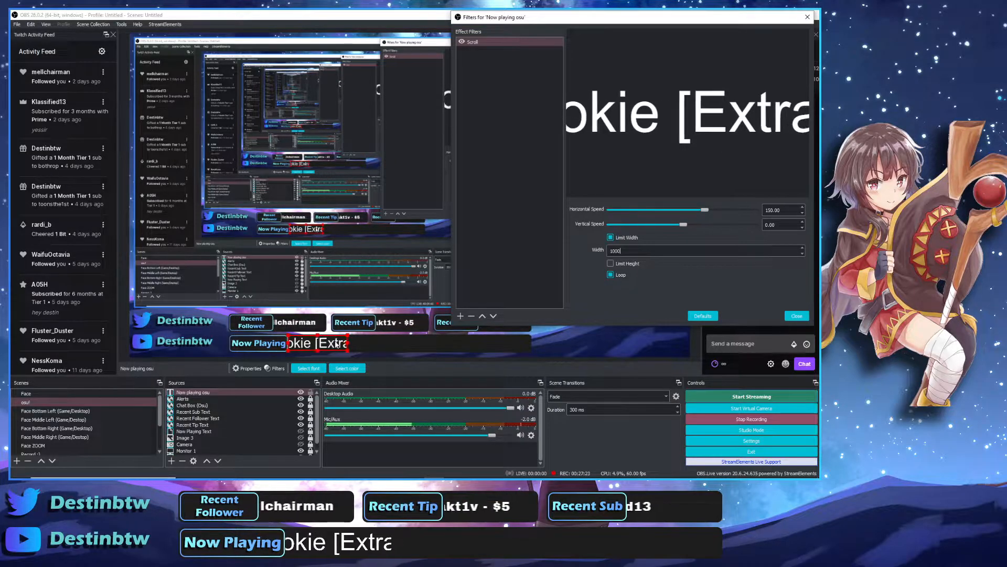
Try widths of 2000 and 3000 on the Scroll filter, and set the width to 4100 to fit the Now Playing bar.
{"action": "left_click_drag", "start_coordinate": [626, 251], "coordinate": [594, 253]}
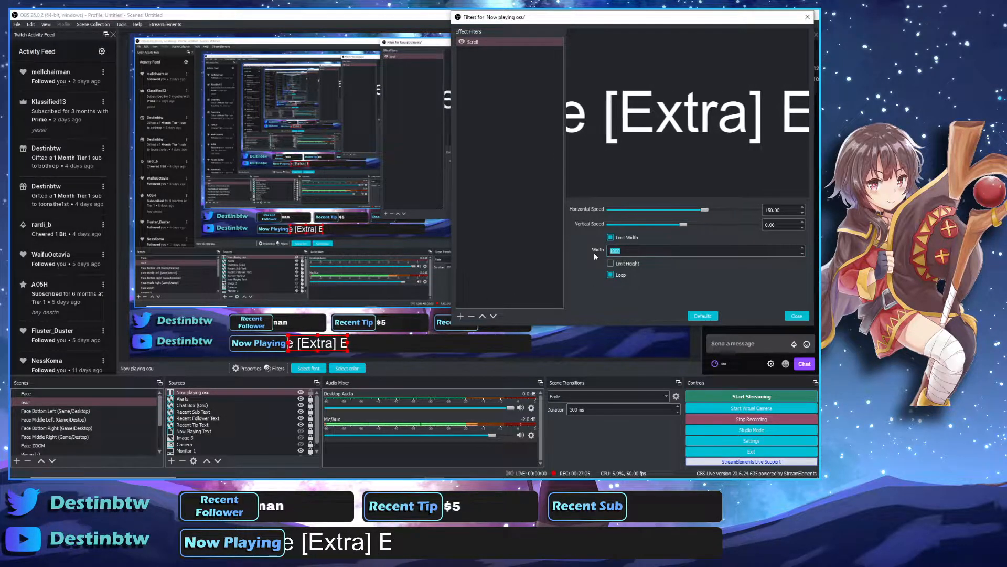
{"action": "type", "text": "2000"}
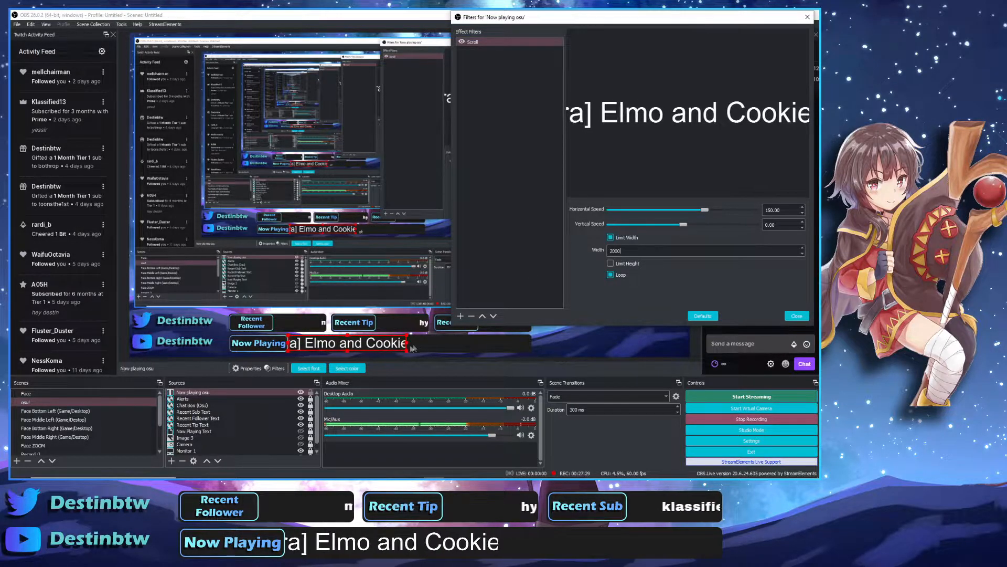
{"action": "left_click", "coordinate": [621, 253]}
{"action": "key", "text": "BackSpace"}
{"action": "key", "text": "BackSpace"}
{"action": "key", "text": "BackSpace"}
{"action": "key", "text": "BackSpace"}
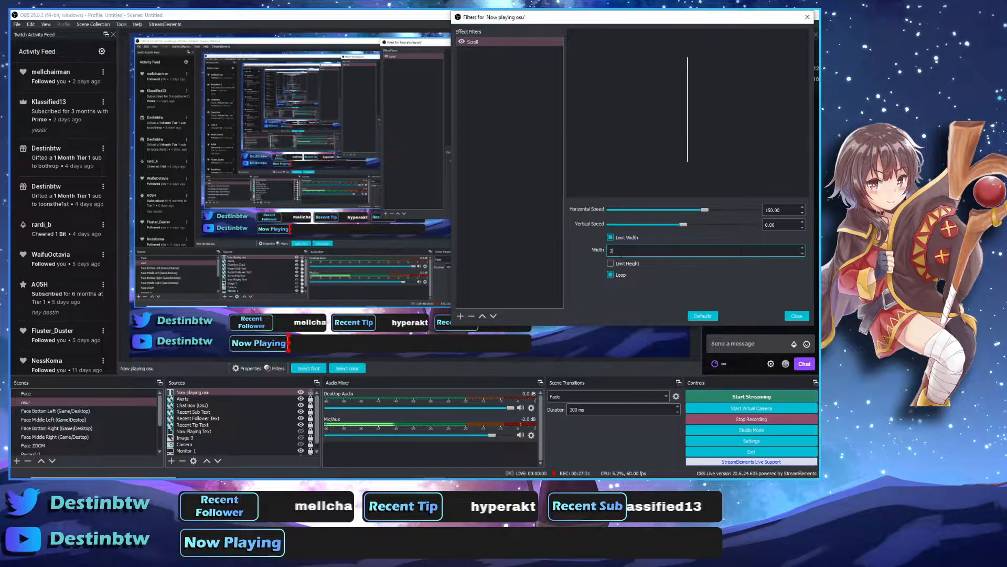
{"action": "type", "text": "3000"}
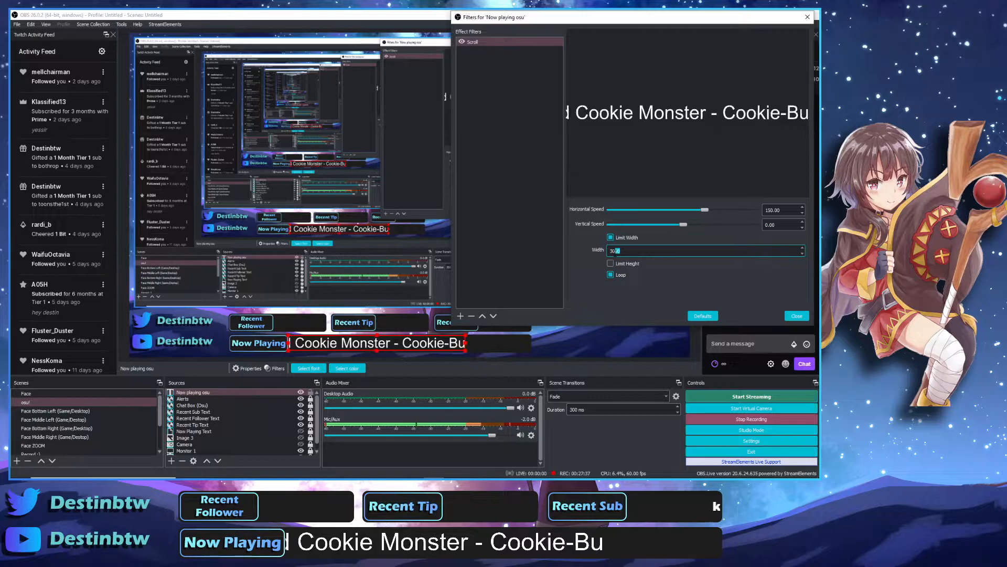
{"action": "left_click_drag", "start_coordinate": [622, 252], "coordinate": [613, 255]}
{"action": "type", "text": "700"}
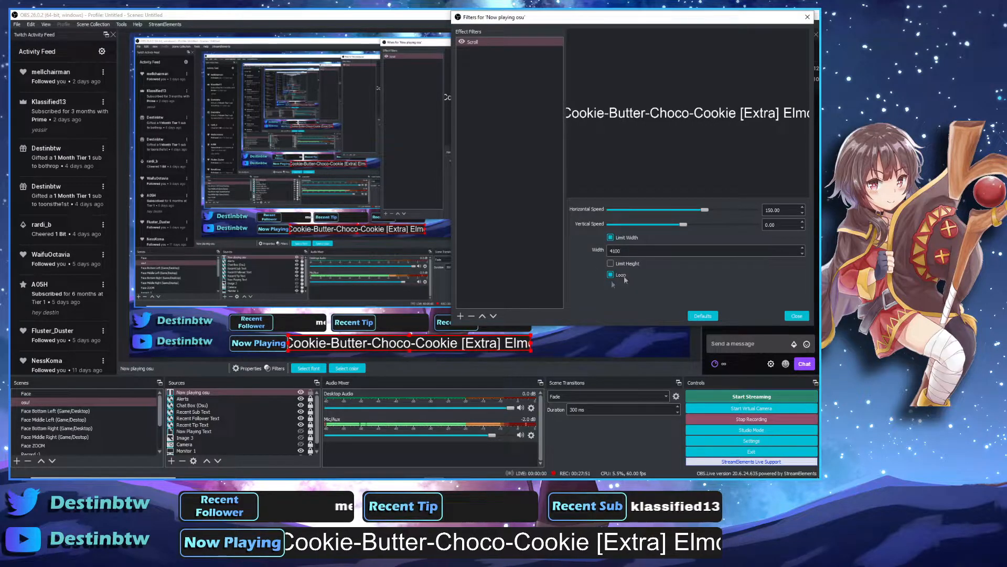
Close the filters window and lock the "Now playing osu" source.
{"action": "left_click_drag", "start_coordinate": [625, 20], "coordinate": [192, 75]}
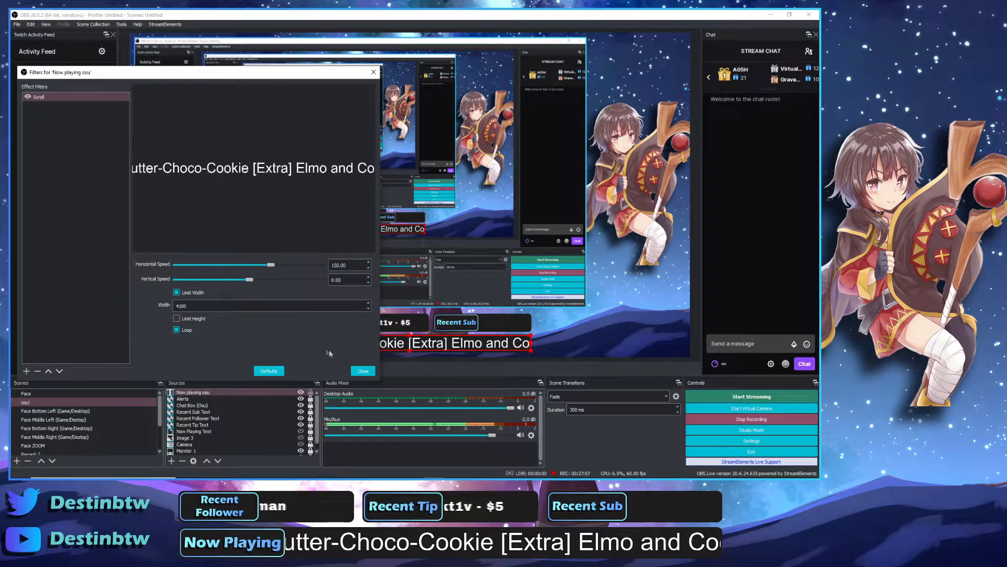
{"action": "left_click", "coordinate": [363, 371]}
{"action": "left_click", "coordinate": [311, 392]}
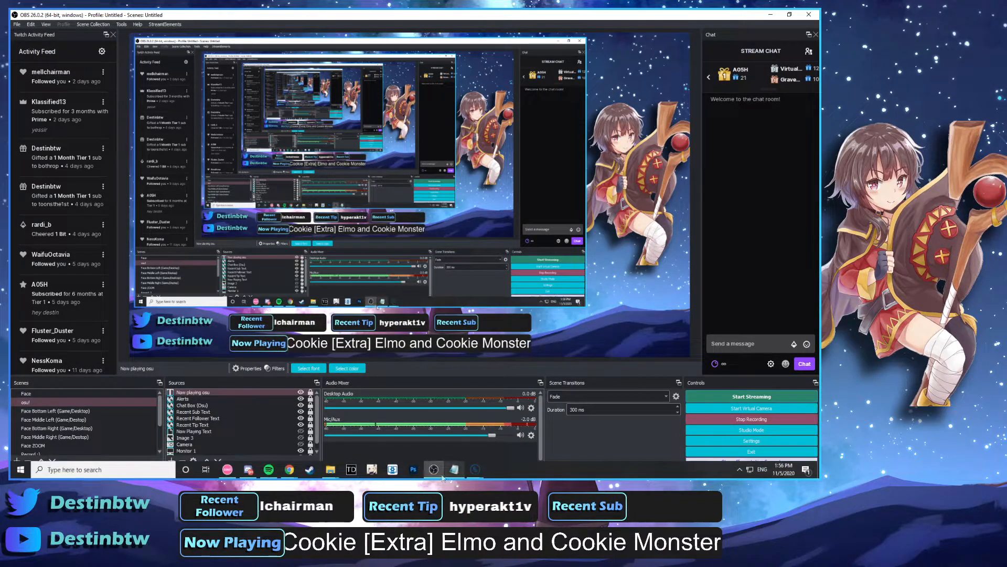
In osu!, test the scrolling text by selecting Dear My Friend -Mada Minu Mirai e- (TV Size) and Akayake no Majo [Insane].
{"action": "left_click_drag", "start_coordinate": [368, 17], "coordinate": [10, 144]}
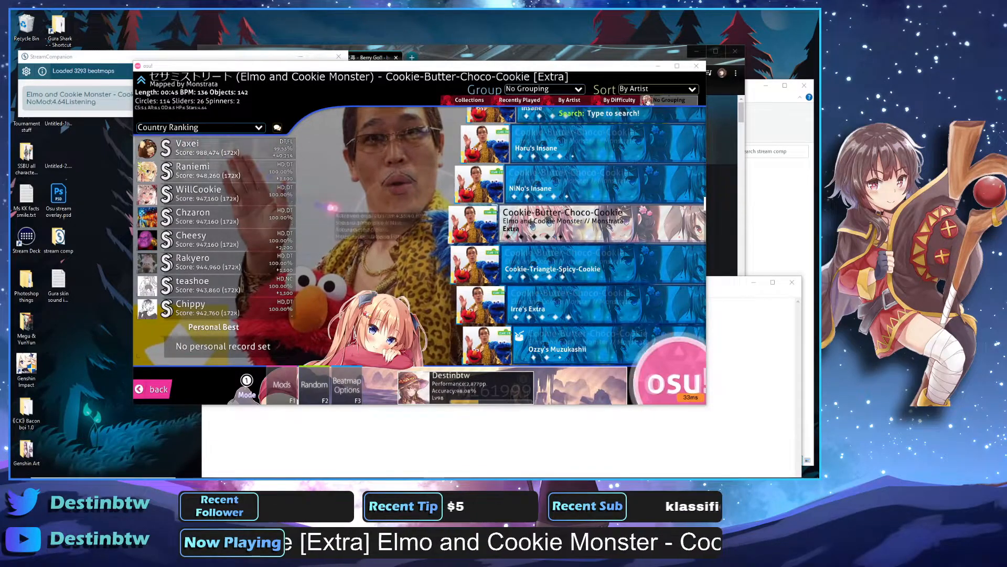
{"action": "scroll", "coordinate": [560, 278], "scroll_direction": "up", "scroll_amount": 6}
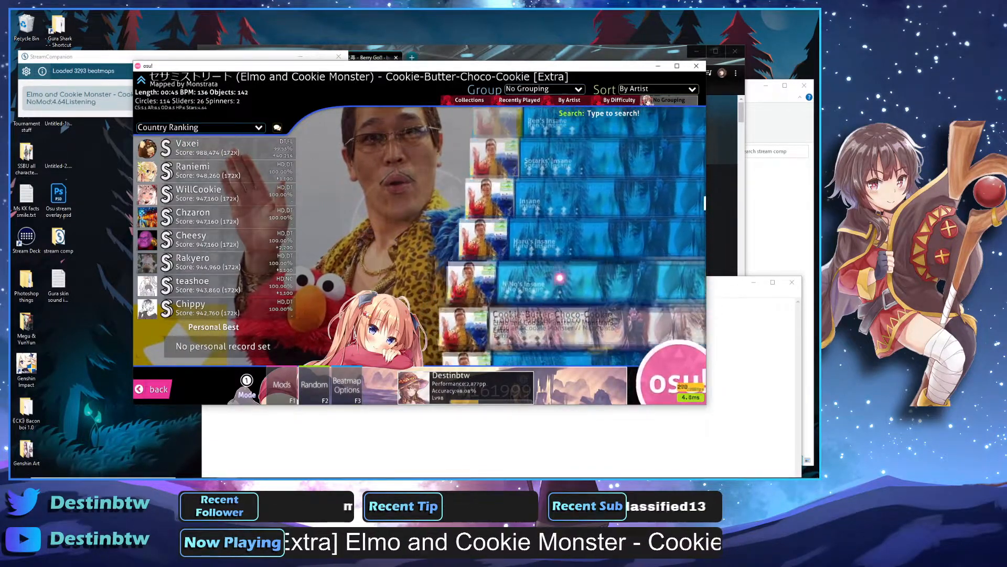
{"action": "scroll", "coordinate": [559, 278], "scroll_direction": "up", "scroll_amount": 6}
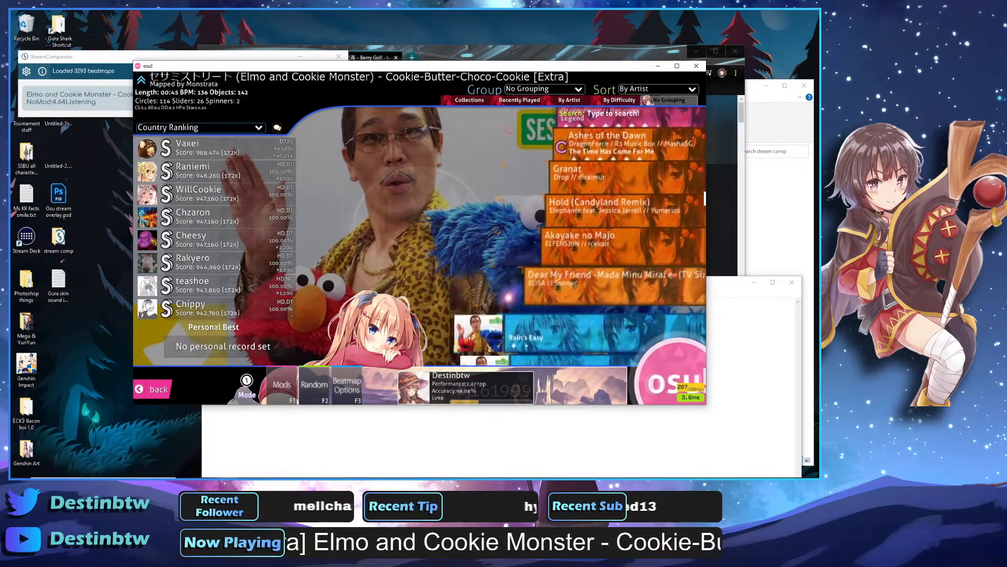
{"action": "left_click", "coordinate": [559, 279]}
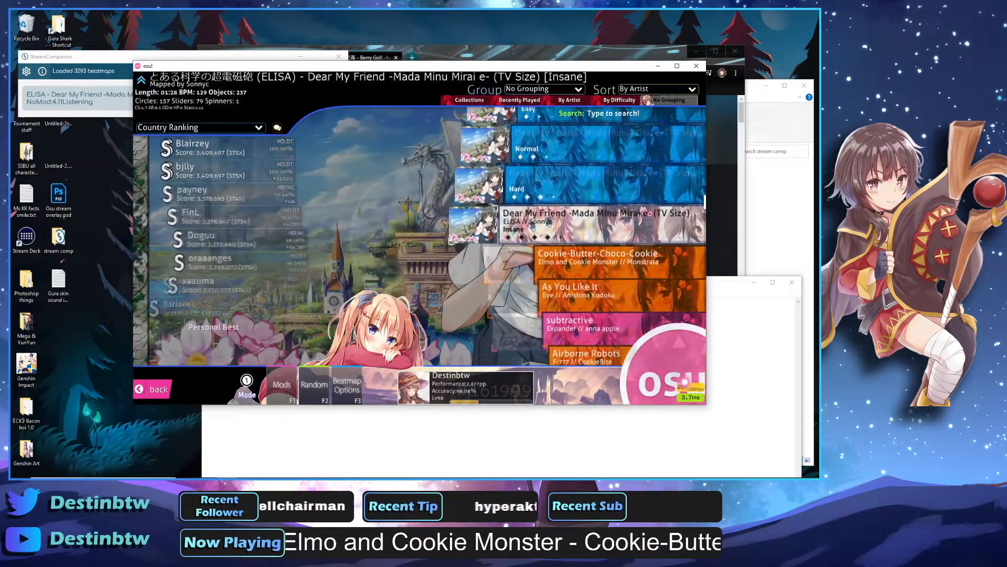
{"action": "scroll", "coordinate": [665, 365], "scroll_direction": "down", "scroll_amount": 2}
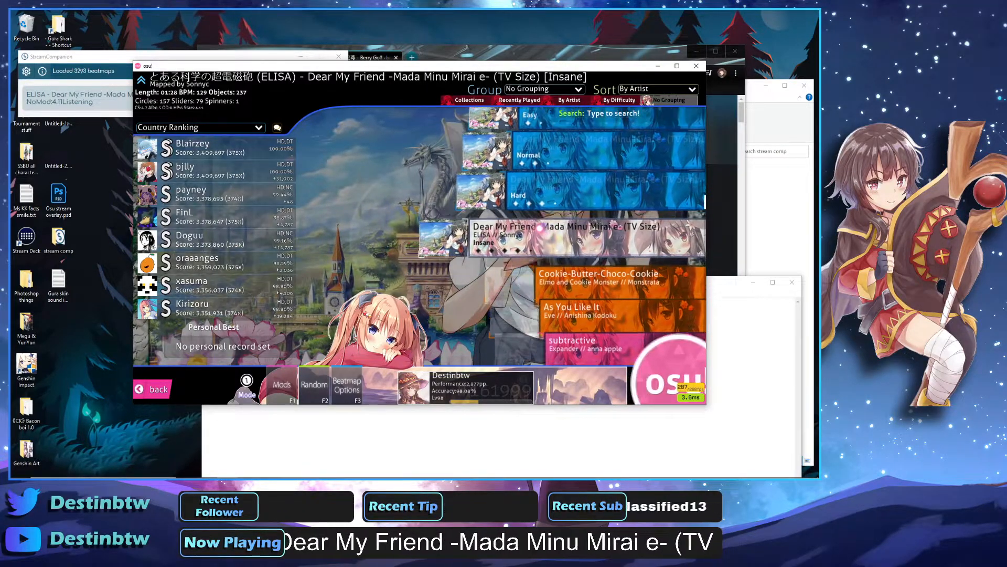
{"action": "left_click", "coordinate": [520, 256]}
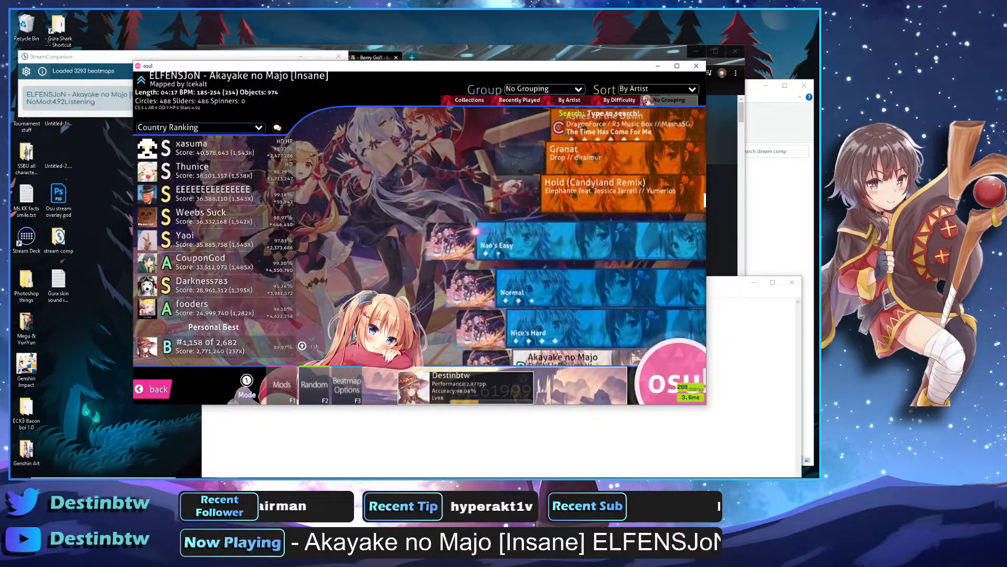
{"action": "scroll", "coordinate": [473, 235], "scroll_direction": "down", "scroll_amount": 2}
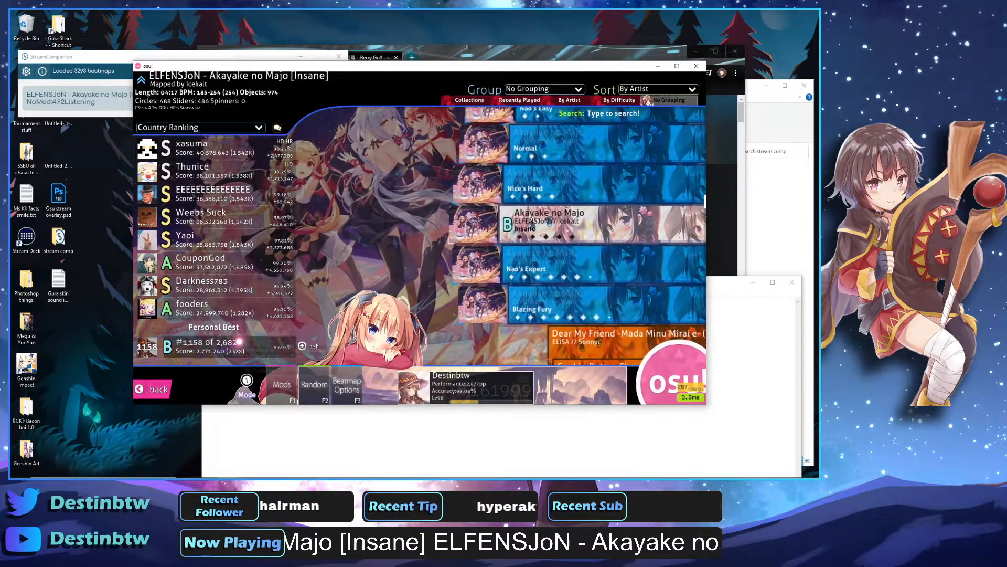
{"action": "mouse_move", "coordinate": [214, 341]}
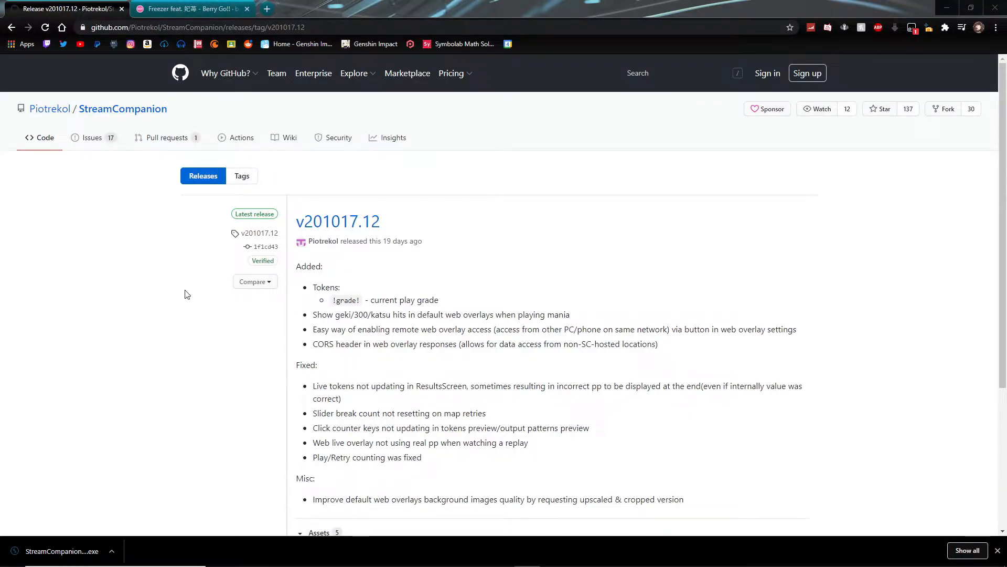
Show the assets on StreamCompanion's GitHub release page, and bring up its output patterns settings window in front of the page.
{"action": "scroll", "coordinate": [366, 279], "scroll_direction": "down", "scroll_amount": 4}
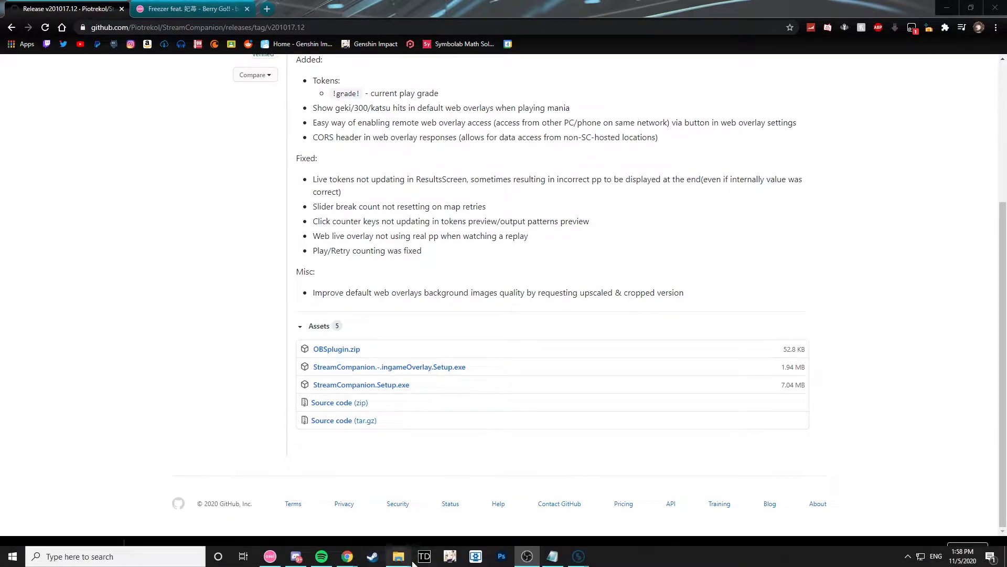
{"action": "mouse_move", "coordinate": [578, 560]}
{"action": "left_click", "coordinate": [640, 503]}
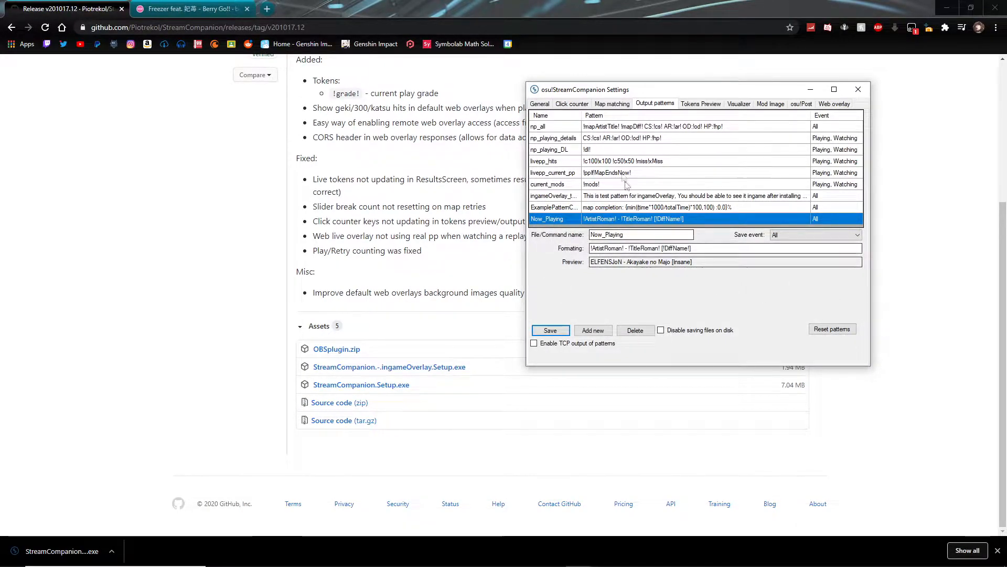
{"action": "left_click_drag", "start_coordinate": [771, 91], "coordinate": [378, 190]}
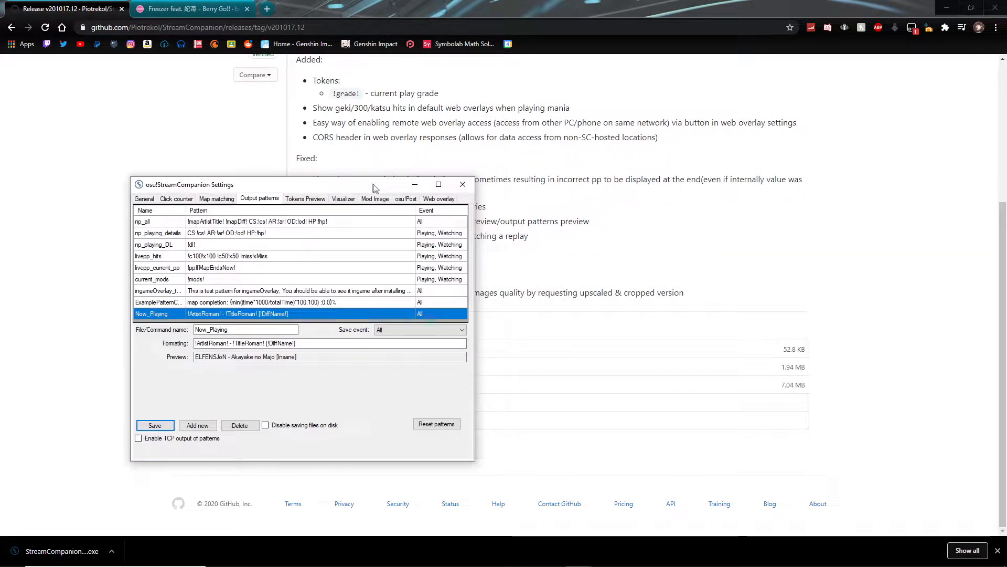
Download OBSplugin.zip from the StreamCompanion release page and open the archive.
{"action": "left_click", "coordinate": [216, 140]}
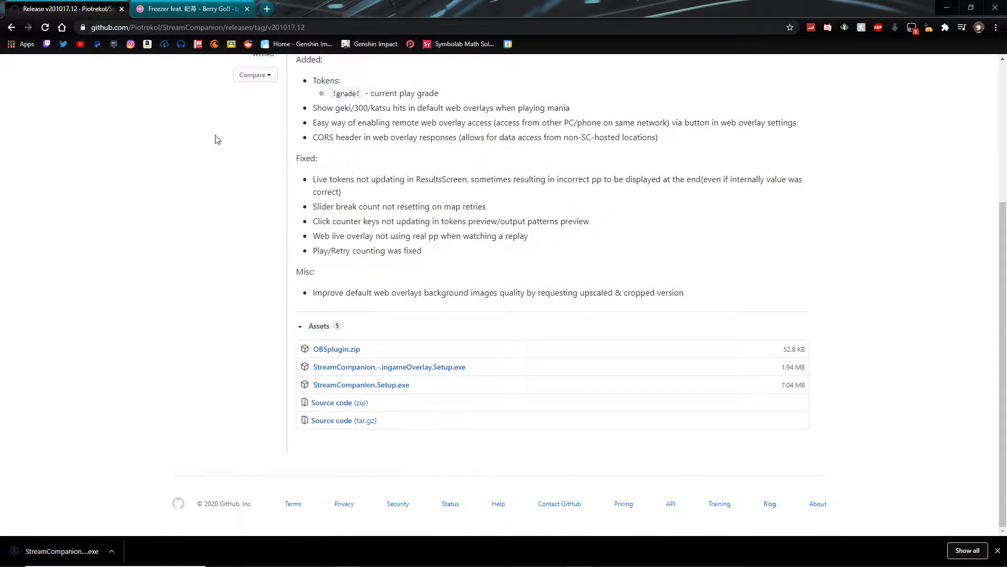
{"action": "left_click", "coordinate": [346, 350]}
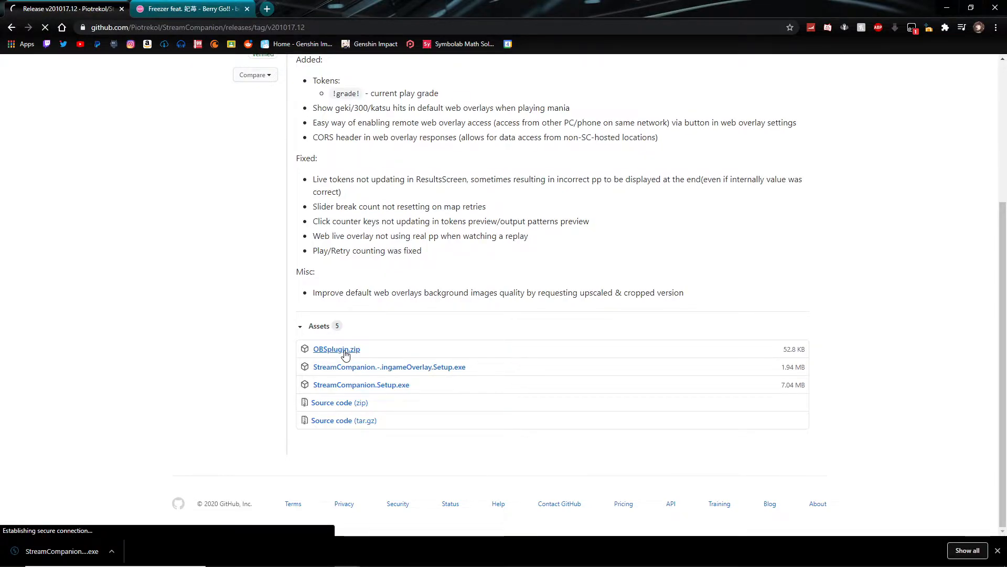
{"action": "key", "text": "super+Down"}
{"action": "left_click", "coordinate": [386, 443]}
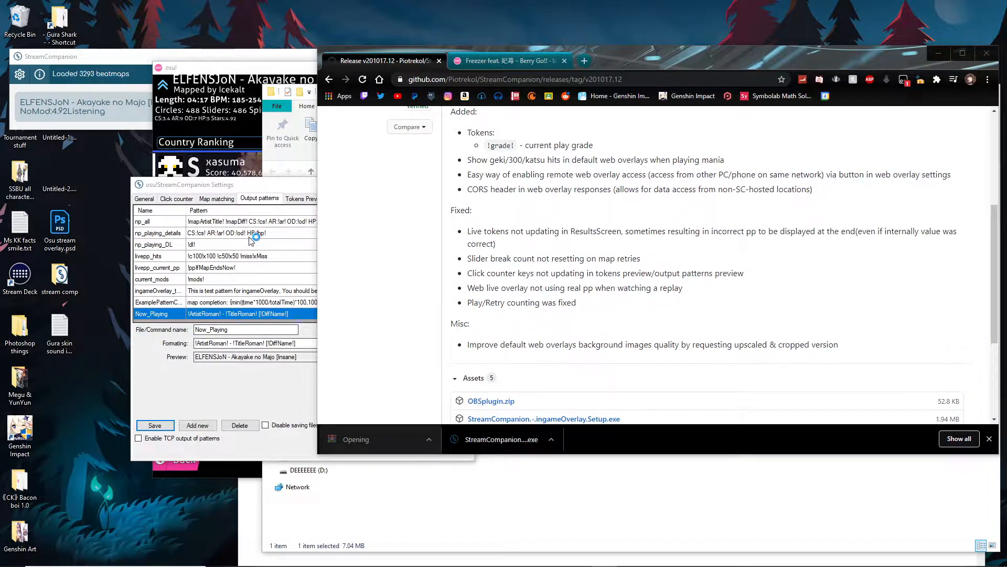
Browse the archive to its obs-plugins\64bit folder and pick out obs-text-sc.dll.
{"action": "left_click", "coordinate": [313, 142]}
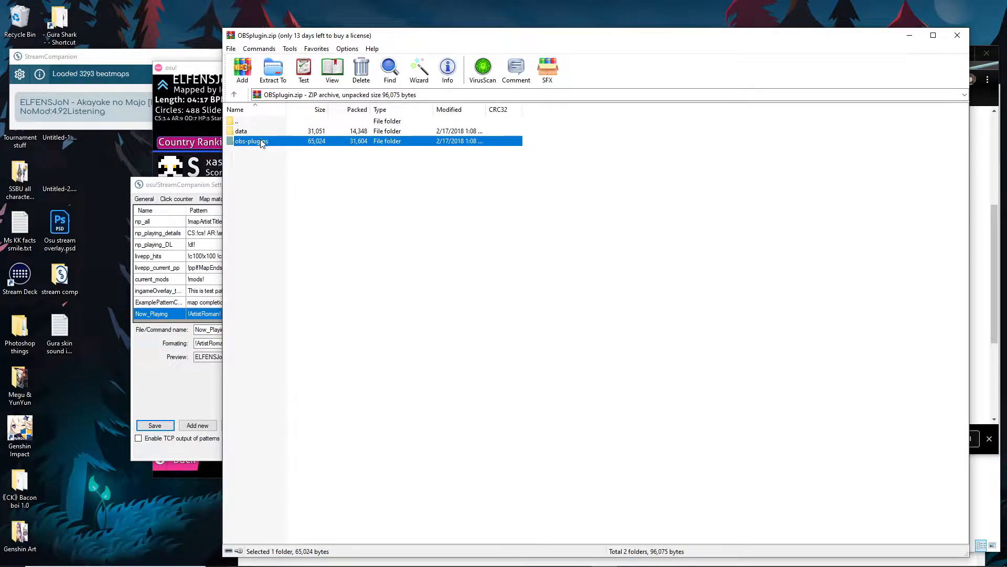
{"action": "double_click", "coordinate": [278, 142]}
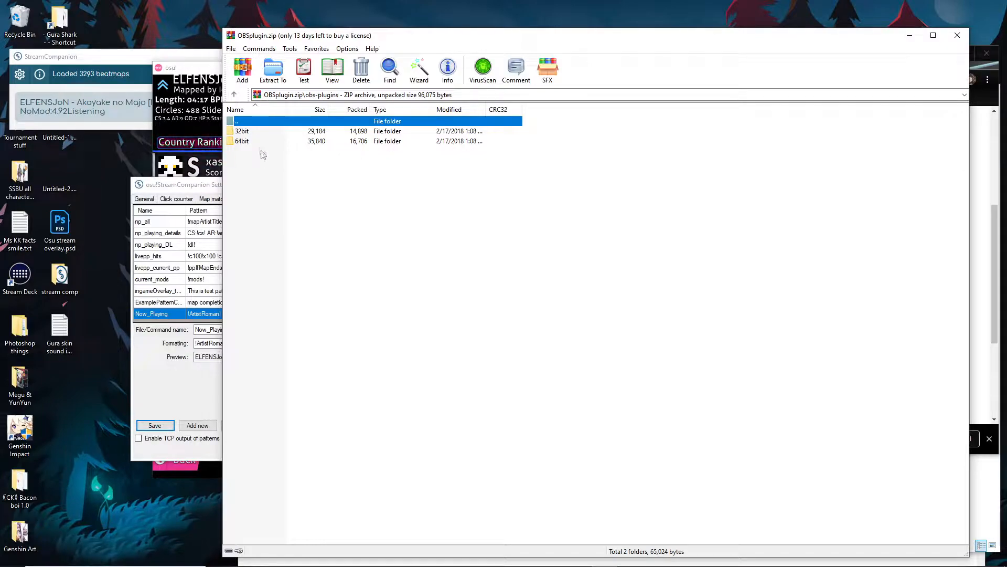
{"action": "double_click", "coordinate": [289, 141]}
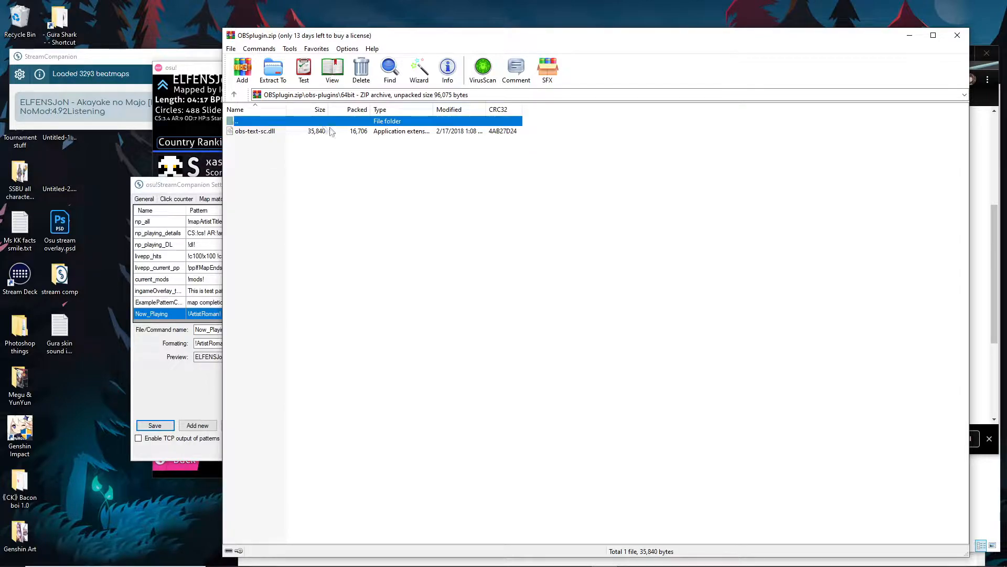
{"action": "left_click", "coordinate": [264, 132]}
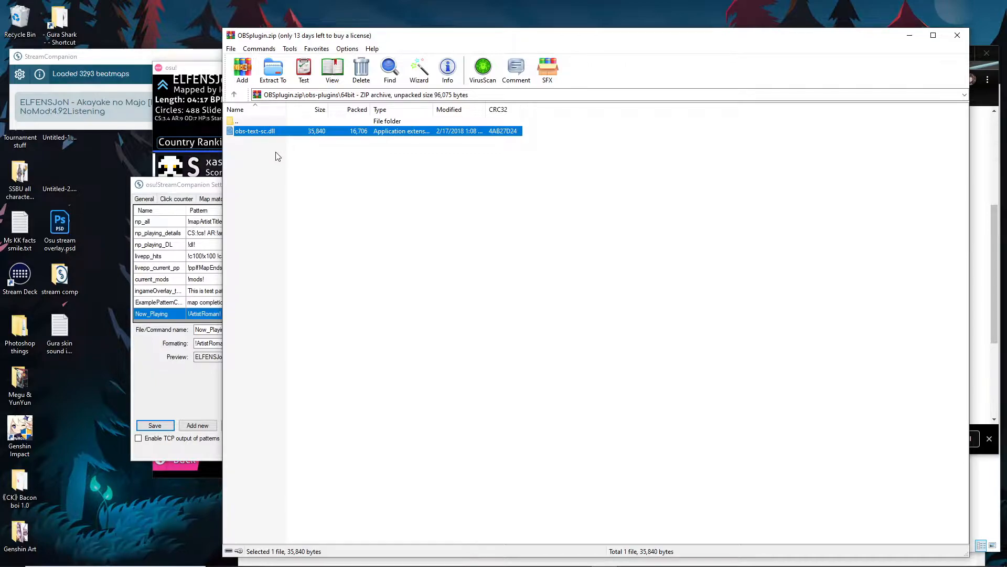
{"action": "left_click", "coordinate": [292, 147]}
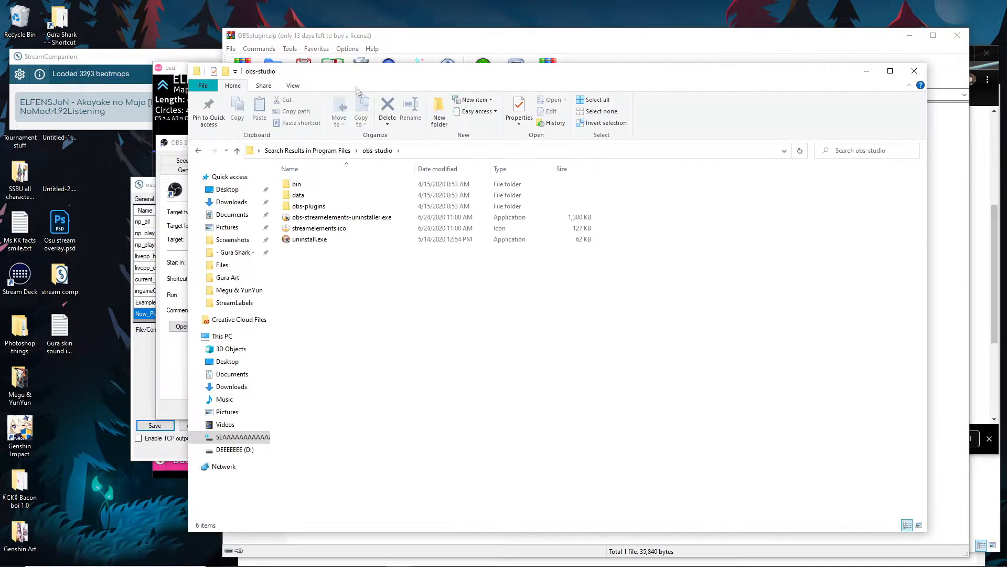
Move the archive window clear of File Explorer and open the obs-plugins\64bit folder inside the obs-studio installation.
{"action": "mouse_move", "coordinate": [567, 562]}
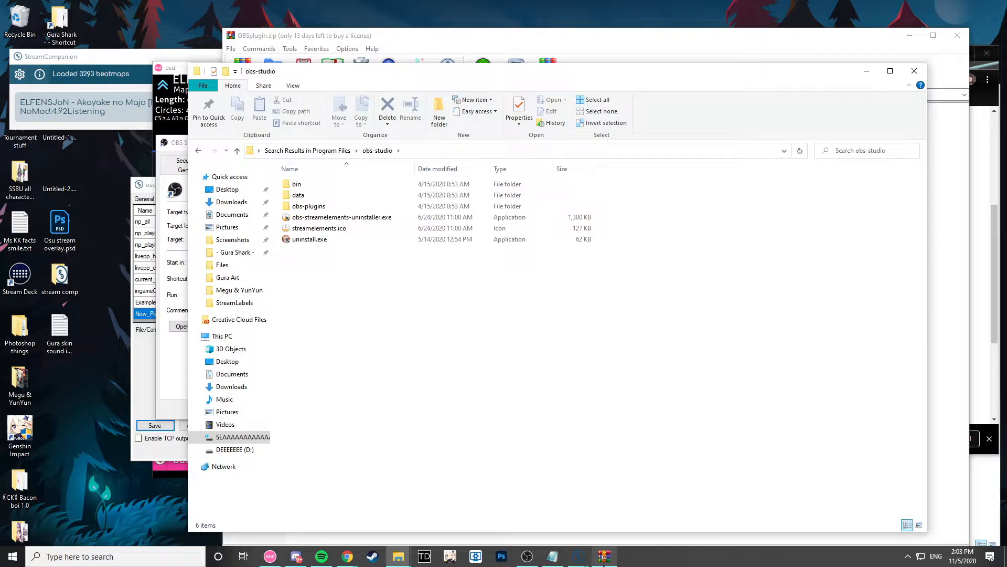
{"action": "left_click", "coordinate": [604, 561]}
{"action": "left_click_drag", "start_coordinate": [430, 37], "coordinate": [486, 321]}
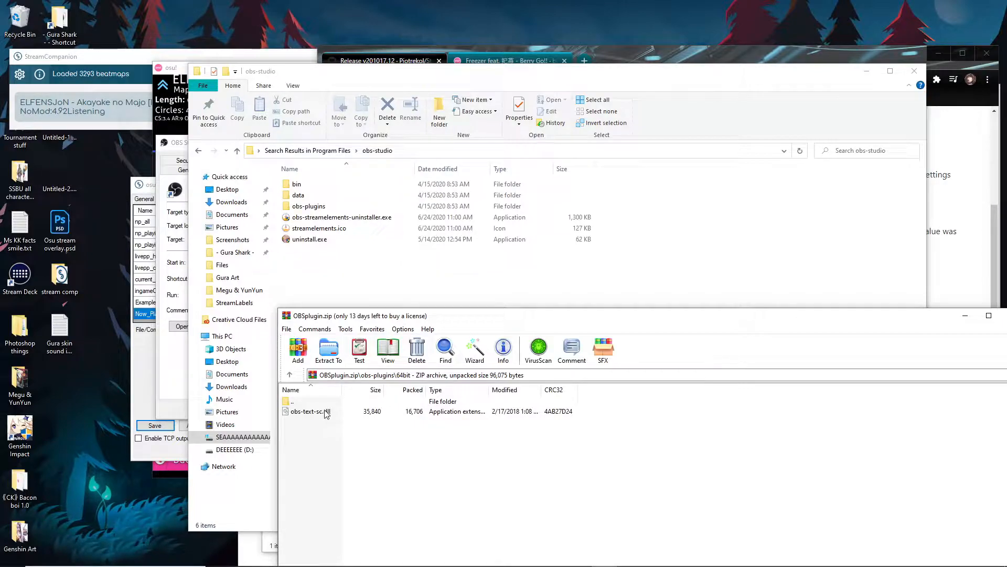
{"action": "left_click", "coordinate": [346, 268]}
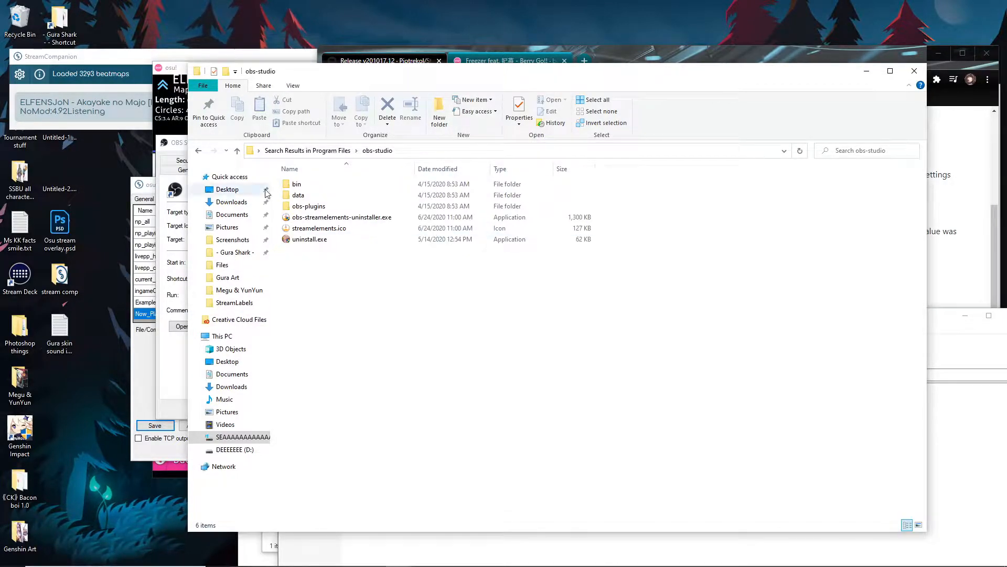
{"action": "double_click", "coordinate": [326, 208]}
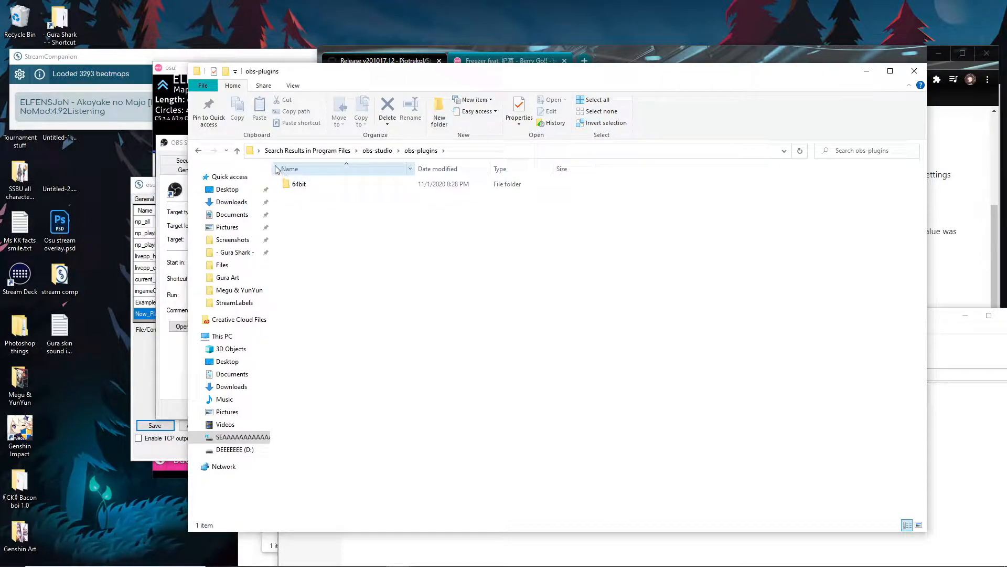
{"action": "double_click", "coordinate": [299, 184]}
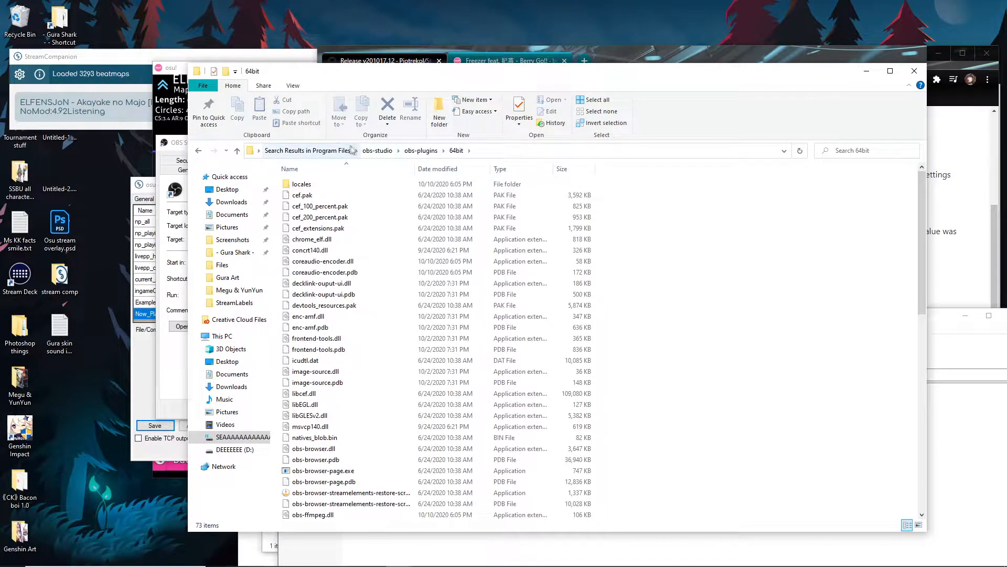
Look through the 64bit plugin folder, arrange the archive window beside it, and select obs-text-sc.dll in the archive.
{"action": "left_click_drag", "start_coordinate": [420, 74], "coordinate": [349, 32]}
{"action": "scroll", "coordinate": [273, 362], "scroll_direction": "down", "scroll_amount": 7}
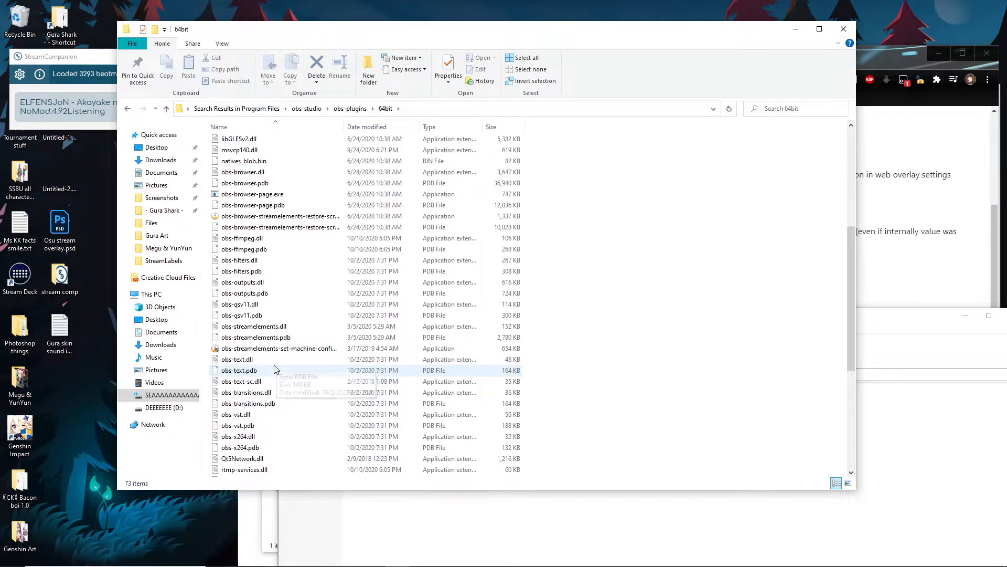
{"action": "scroll", "coordinate": [274, 368], "scroll_direction": "up", "scroll_amount": 7}
{"action": "left_click", "coordinate": [885, 413]}
{"action": "left_click_drag", "start_coordinate": [833, 328], "coordinate": [969, 224]}
{"action": "left_click", "coordinate": [511, 309]}
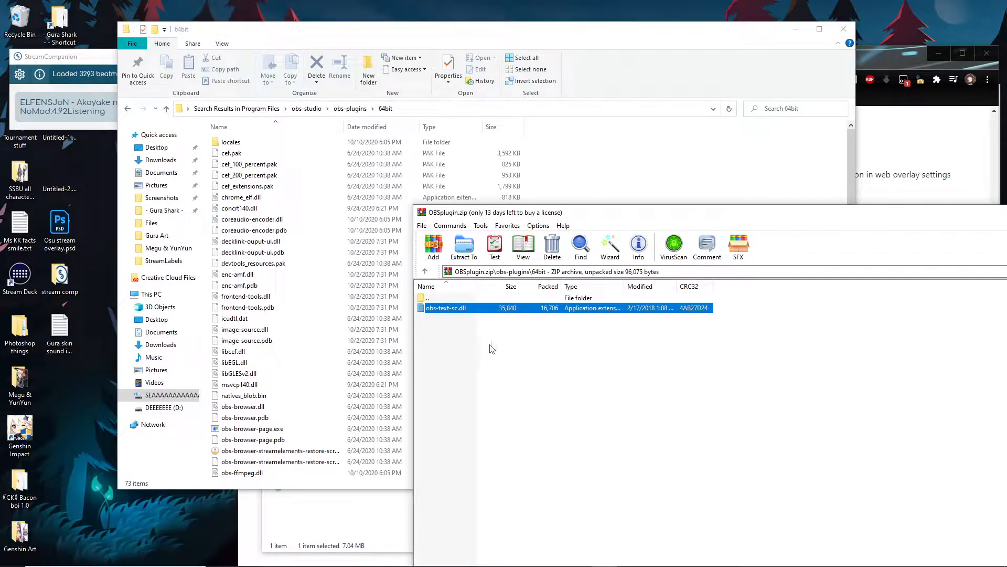
{"action": "left_click_drag", "start_coordinate": [674, 218], "coordinate": [299, 236]}
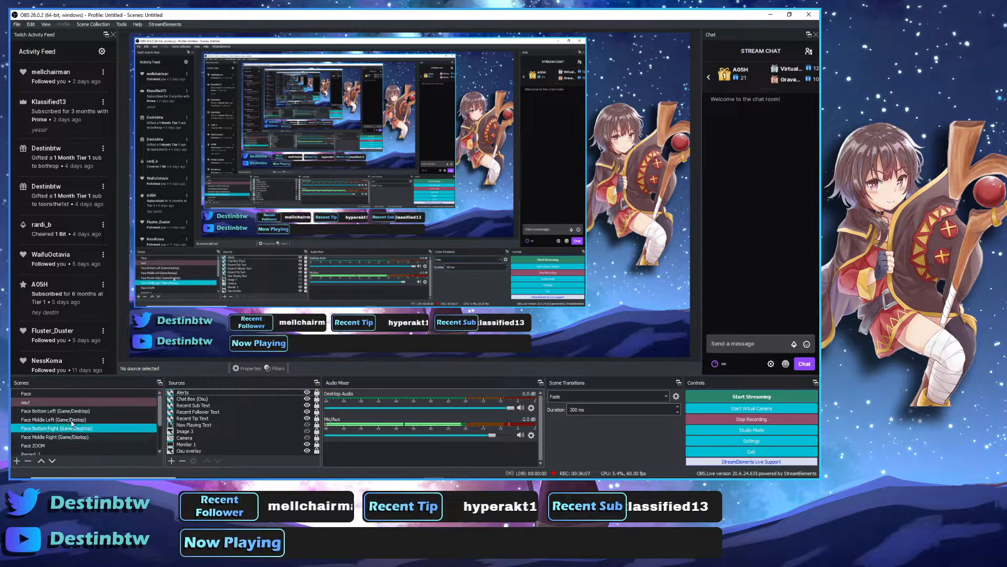
In OBS, add a new Text (GDI+) SC source named "Now Playing osu" to the osu! scene.
{"action": "left_click", "coordinate": [171, 460]}
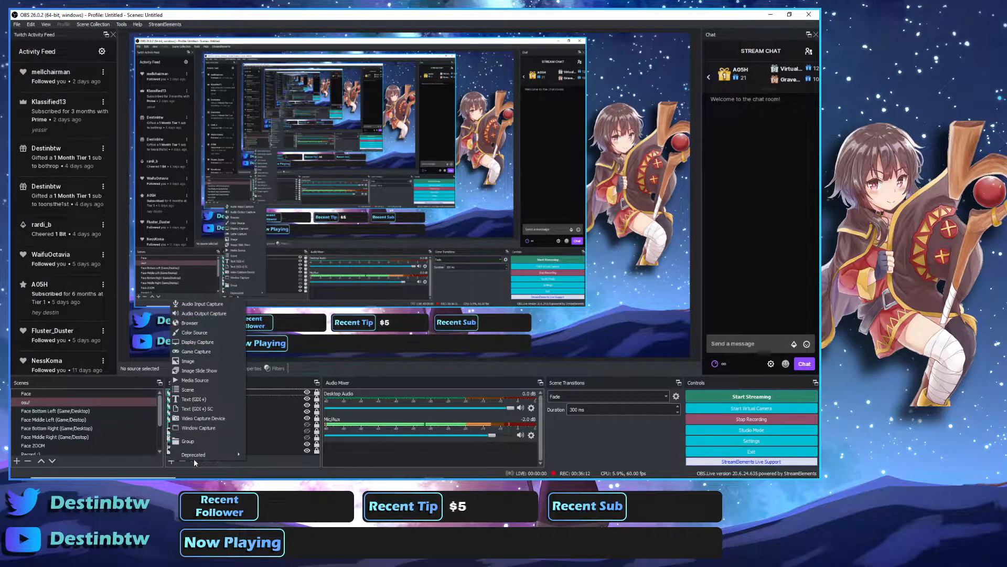
{"action": "left_click", "coordinate": [215, 411]}
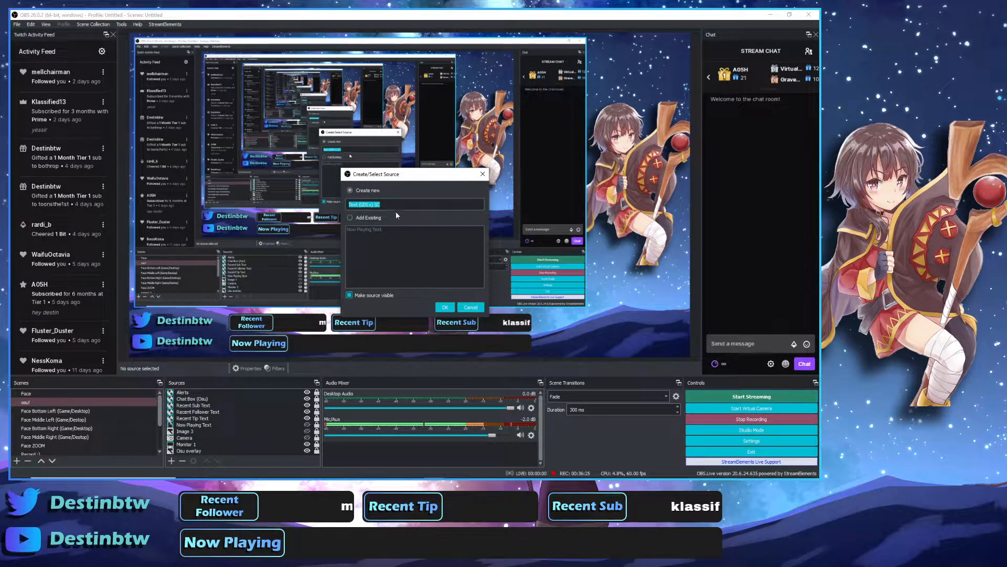
{"action": "type", "text": "Now "}
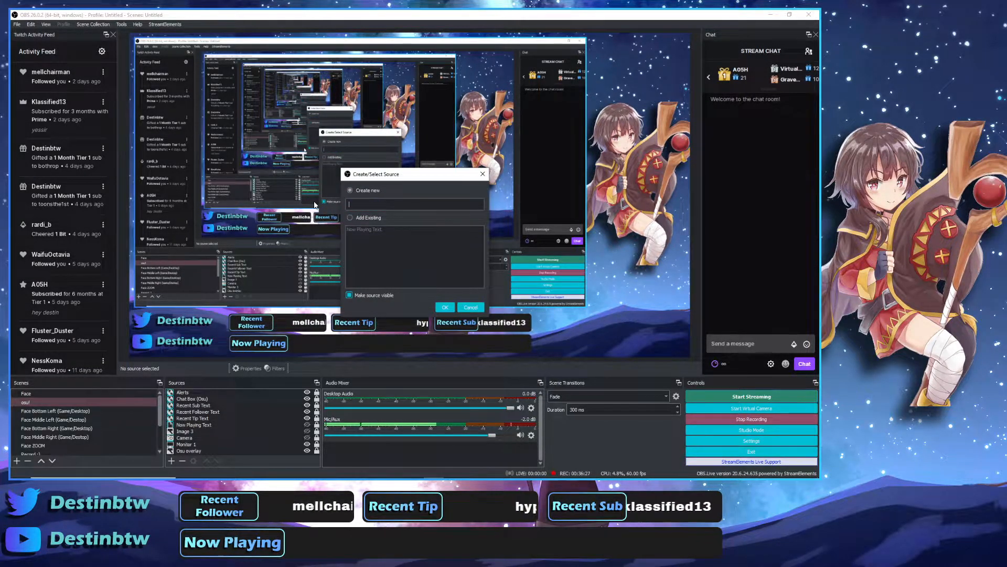
{"action": "type", "text": "Playing osu"}
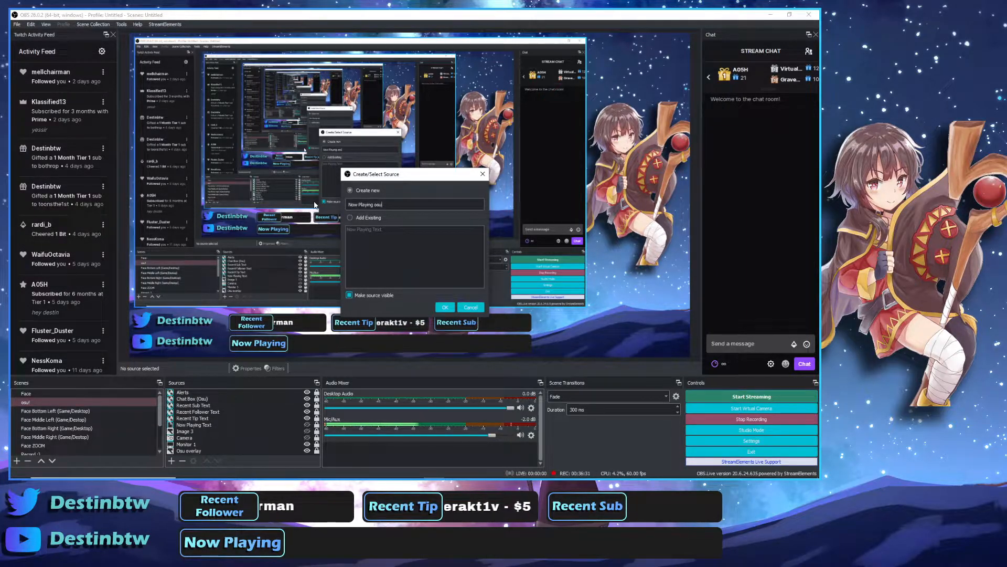
{"action": "left_click", "coordinate": [454, 307]}
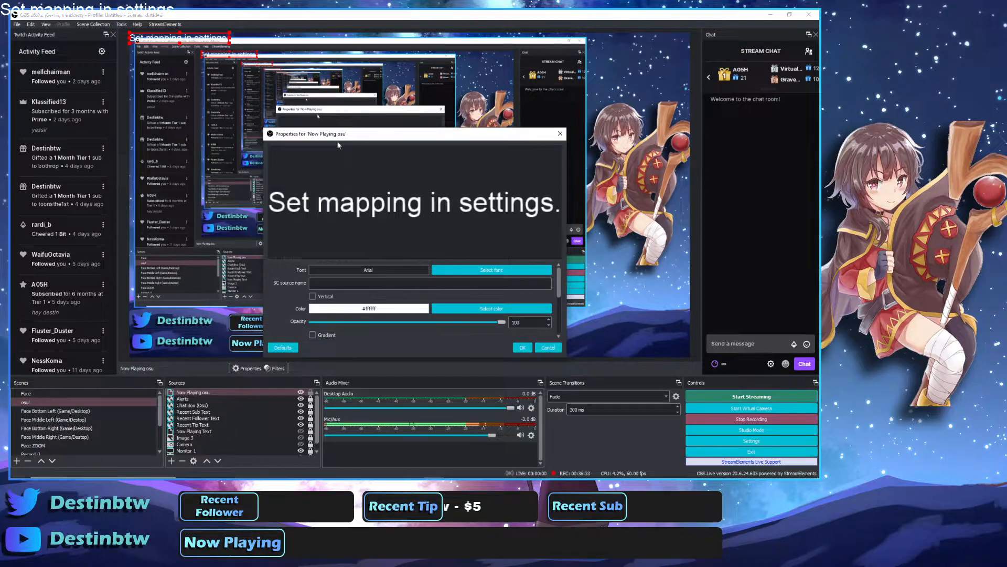
Show StreamCompanion's output patterns beside the source properties, and set the SC source name to Now_Playing.
{"action": "left_click_drag", "start_coordinate": [388, 138], "coordinate": [533, 70]}
{"action": "mouse_move", "coordinate": [476, 475]}
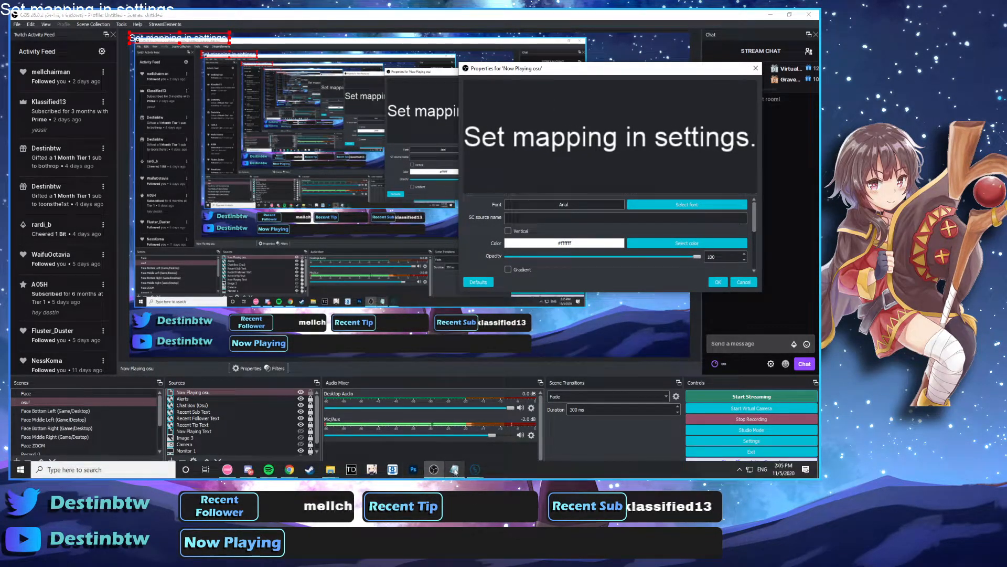
{"action": "left_click", "coordinate": [475, 470]}
{"action": "left_click_drag", "start_coordinate": [271, 164], "coordinate": [208, 123]}
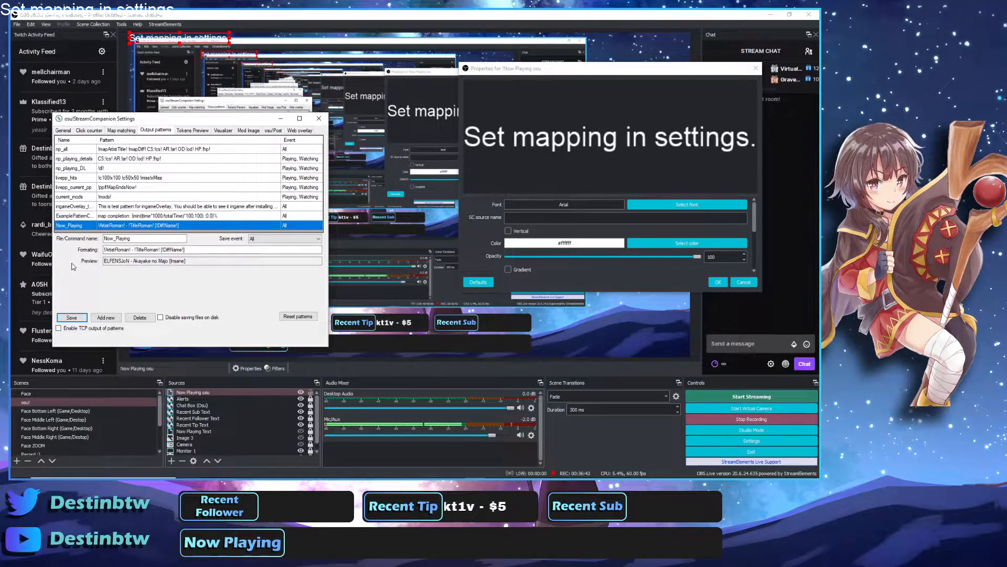
{"action": "left_click", "coordinate": [545, 217]}
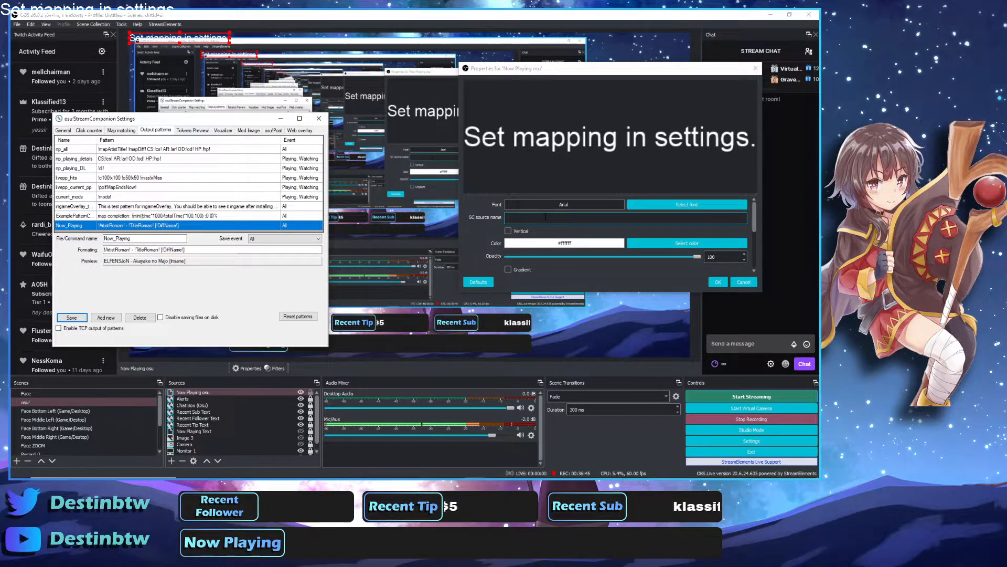
{"action": "type", "text": "Now_"}
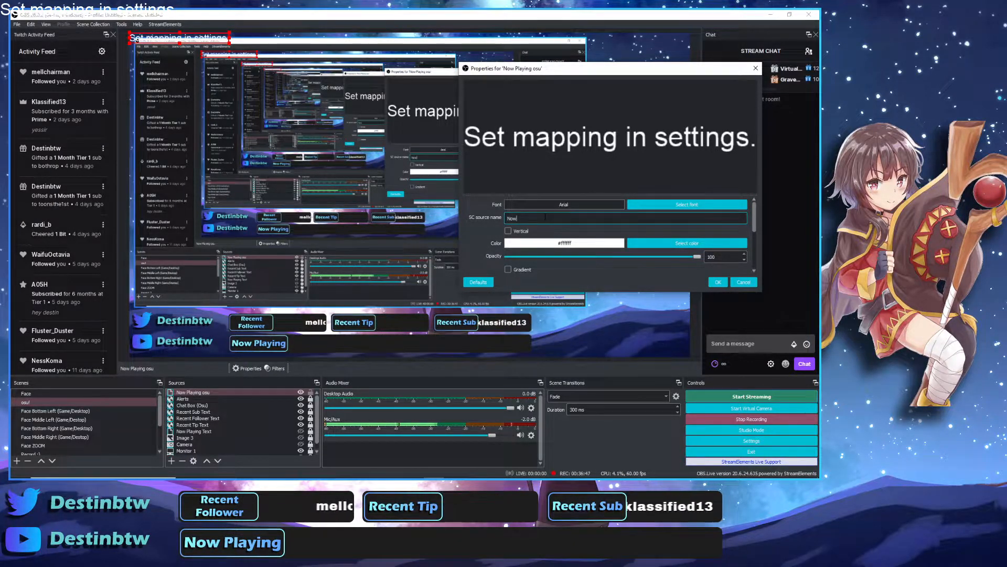
{"action": "type", "text": "Playing"}
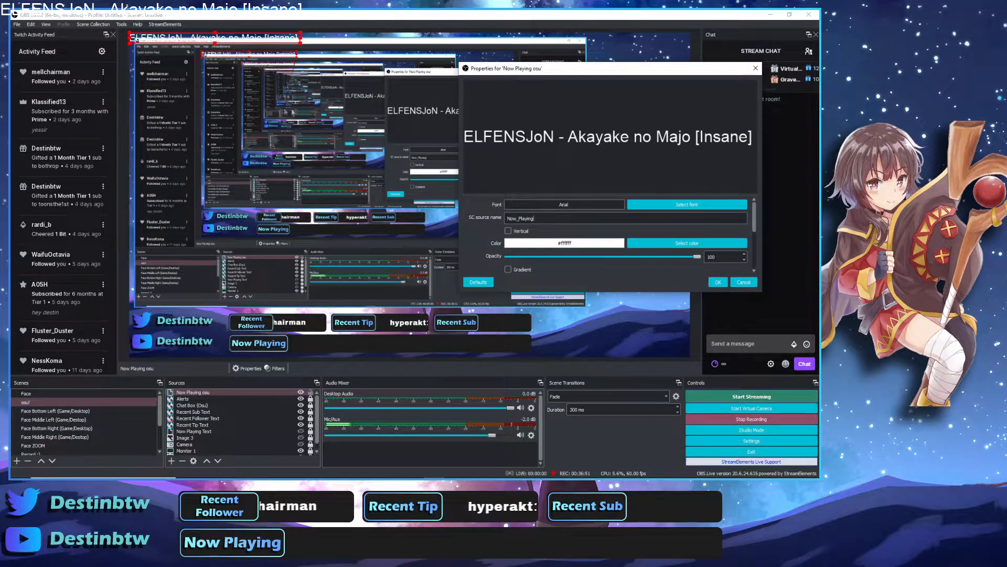
Set the source's font to Arial Rounded MT Bold, place the text in the Now Playing bar, and accept the properties.
{"action": "left_click_drag", "start_coordinate": [547, 81], "coordinate": [359, 97]}
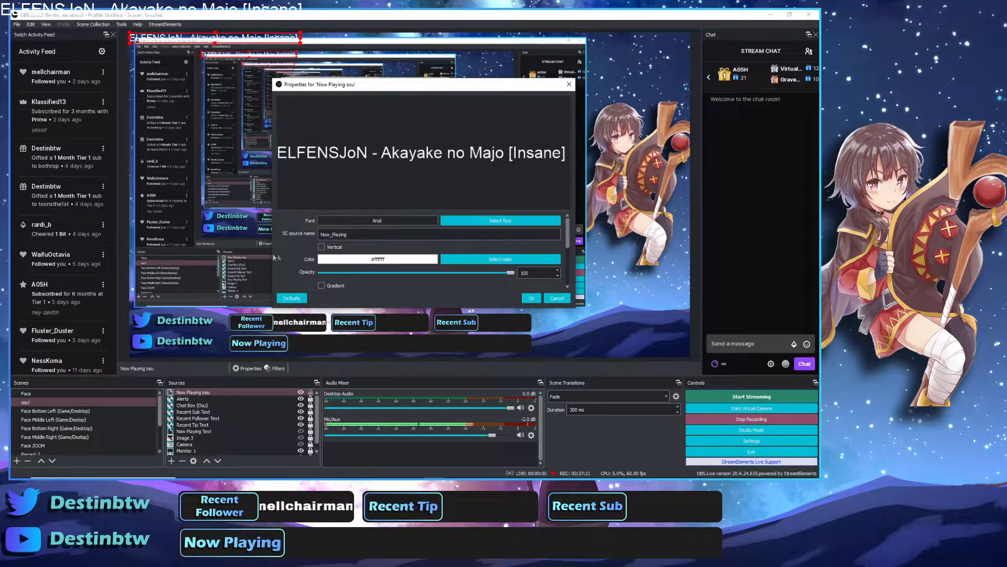
{"action": "left_click", "coordinate": [485, 221]}
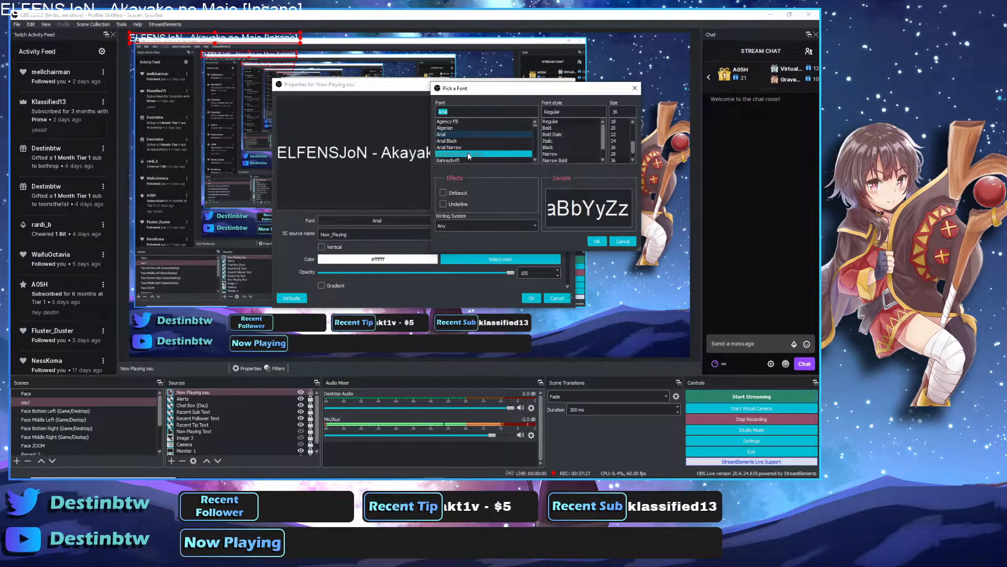
{"action": "left_click", "coordinate": [472, 153]}
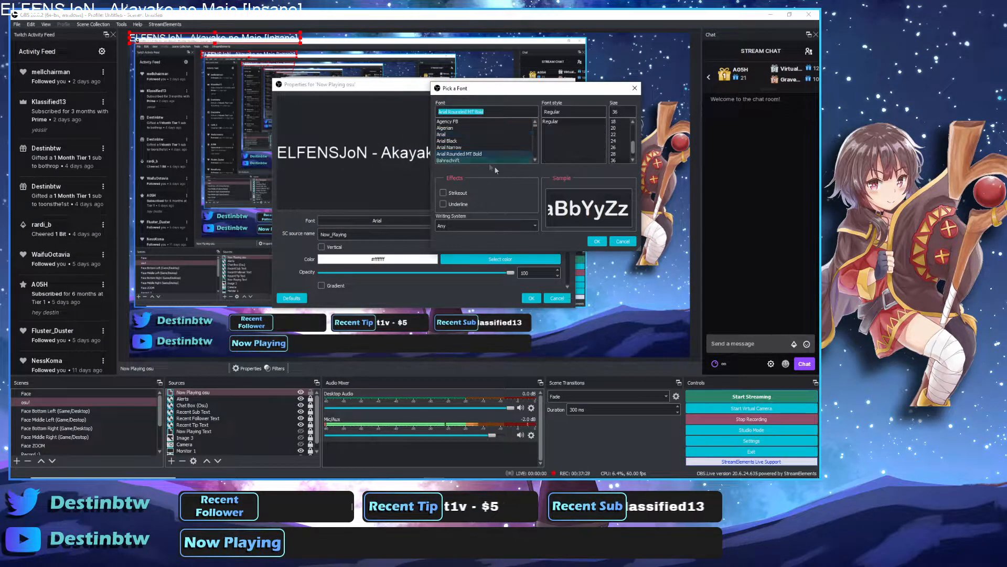
{"action": "left_click", "coordinate": [598, 242]}
{"action": "left_click_drag", "start_coordinate": [376, 93], "coordinate": [472, 130]}
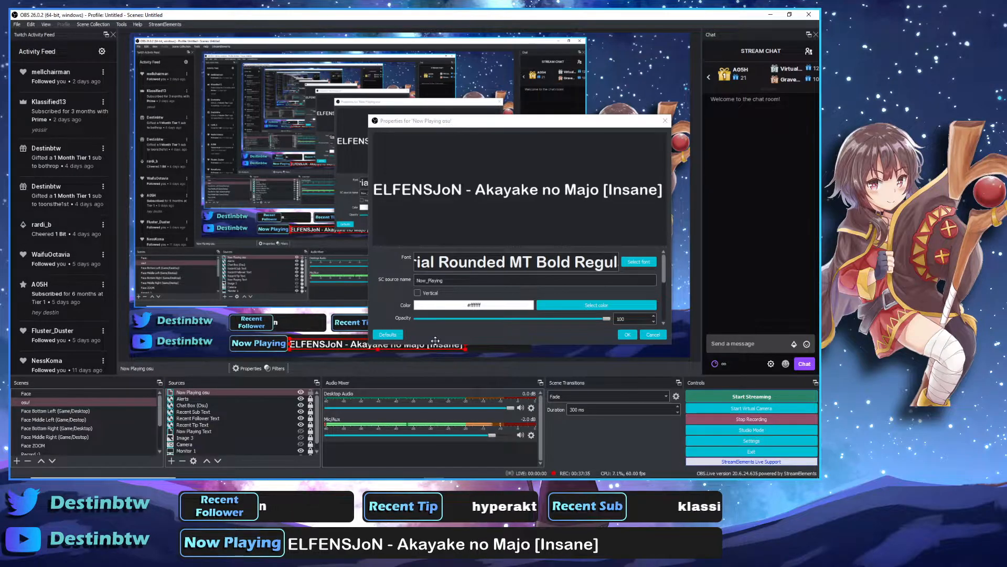
{"action": "left_click", "coordinate": [626, 337]}
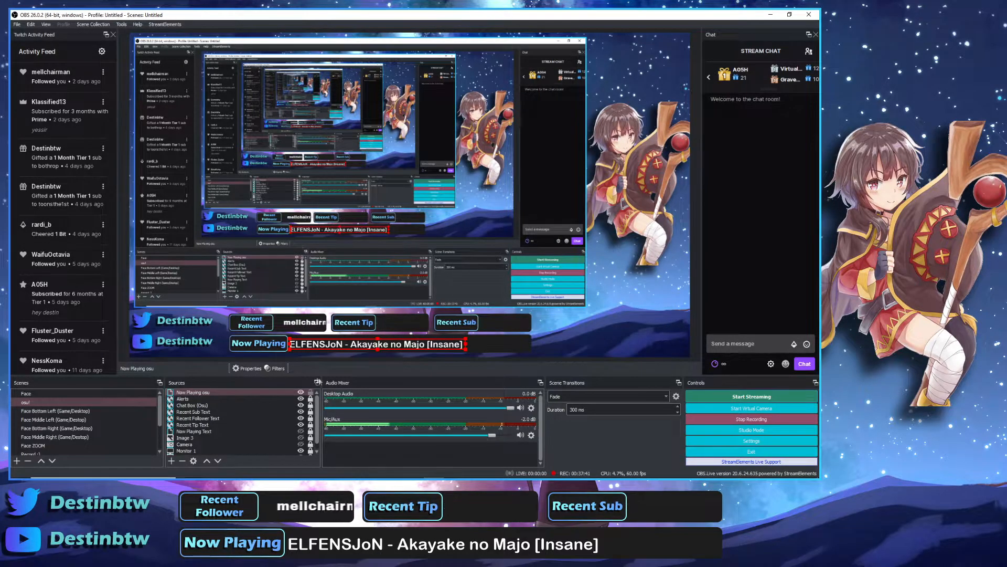